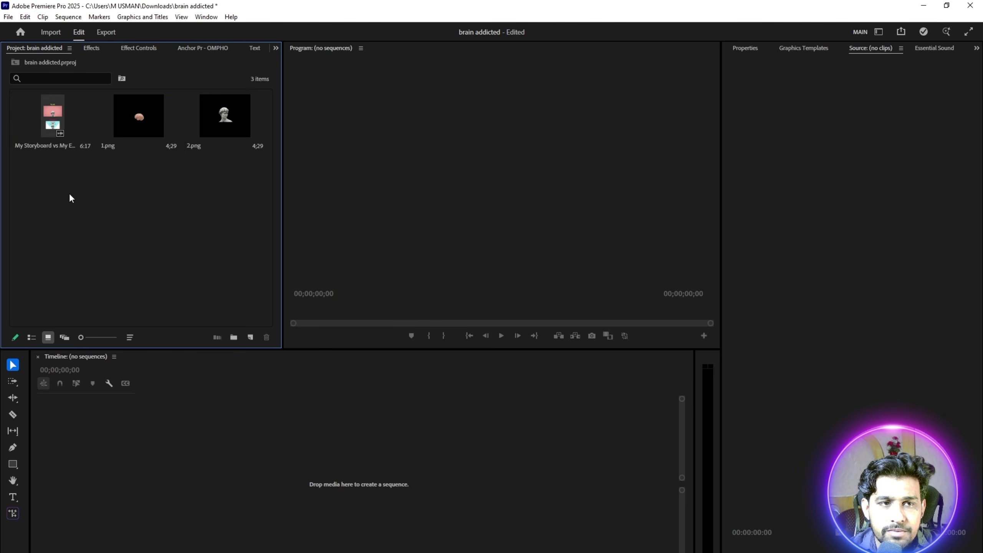
- Load the My Storyboard vs My Edit reference clip in the Source monitor
double_click(49, 129)
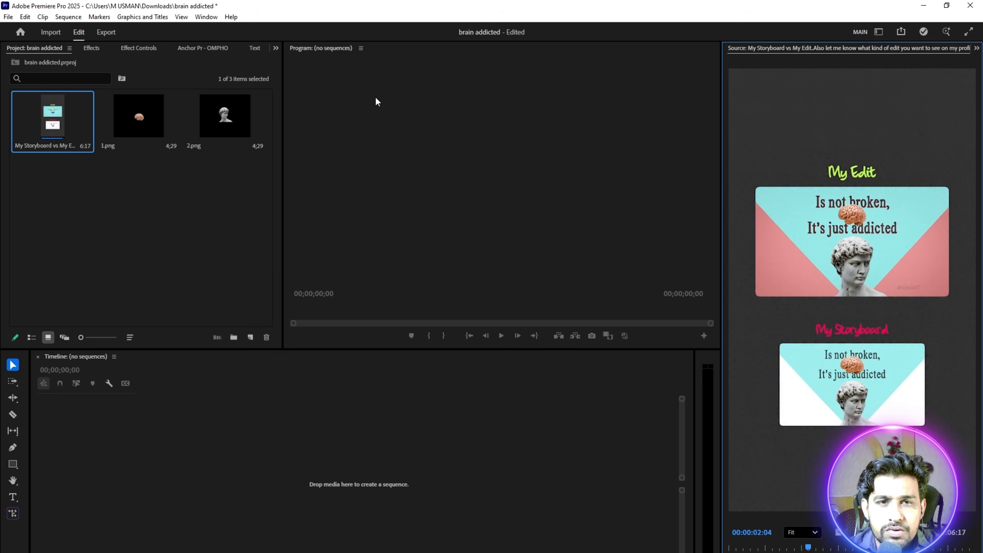
click(167, 179)
click(68, 17)
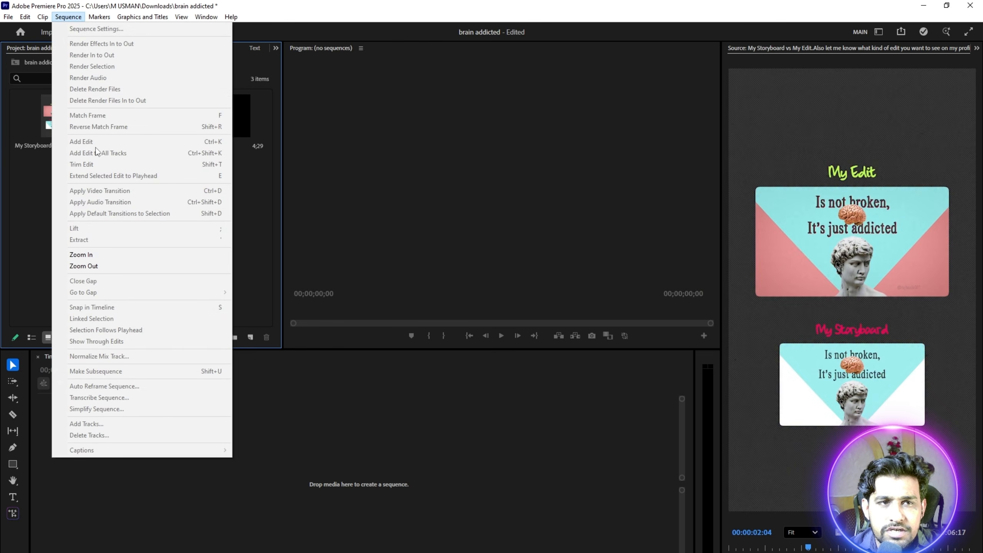
key(Escape)
- Create a 1920 × 1080 color matte named "bg main" in light teal #92E1E1, sampled from the reference clip
right_click(73, 183)
mouse_move(128, 227)
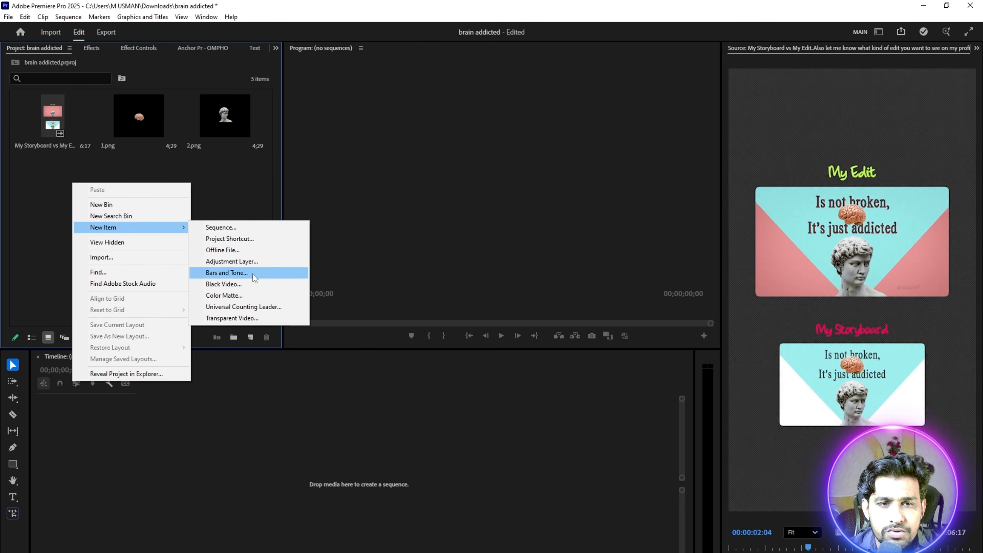
click(252, 295)
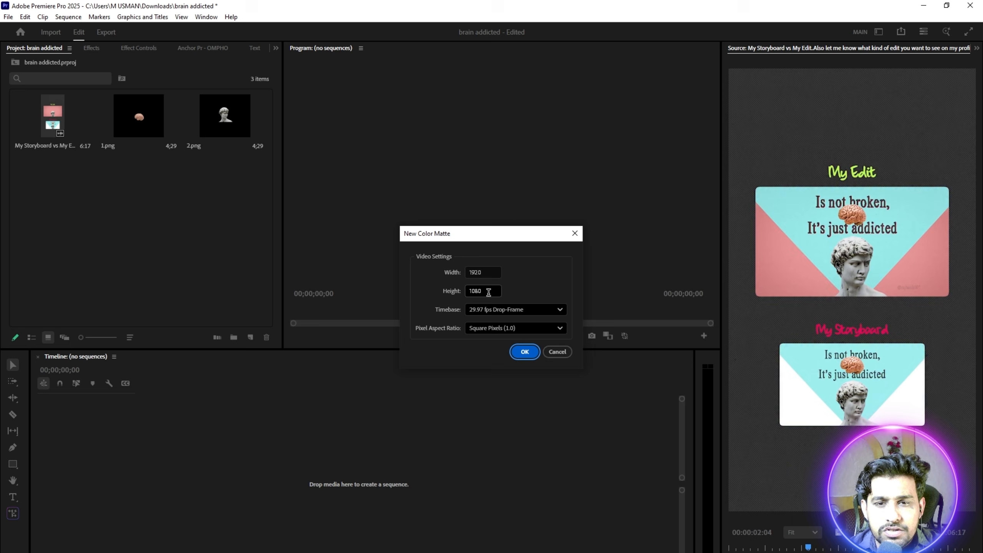
click(532, 354)
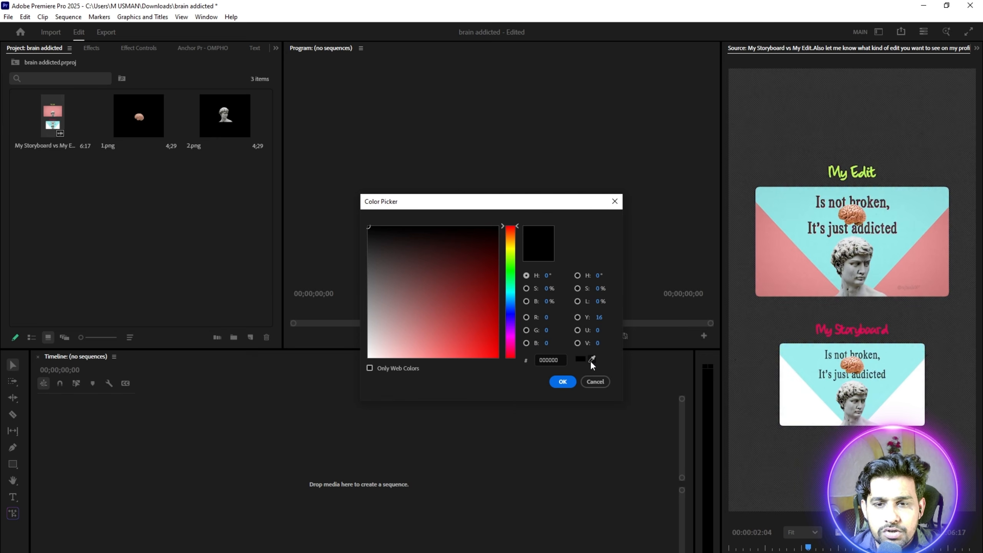
click(592, 359)
click(786, 199)
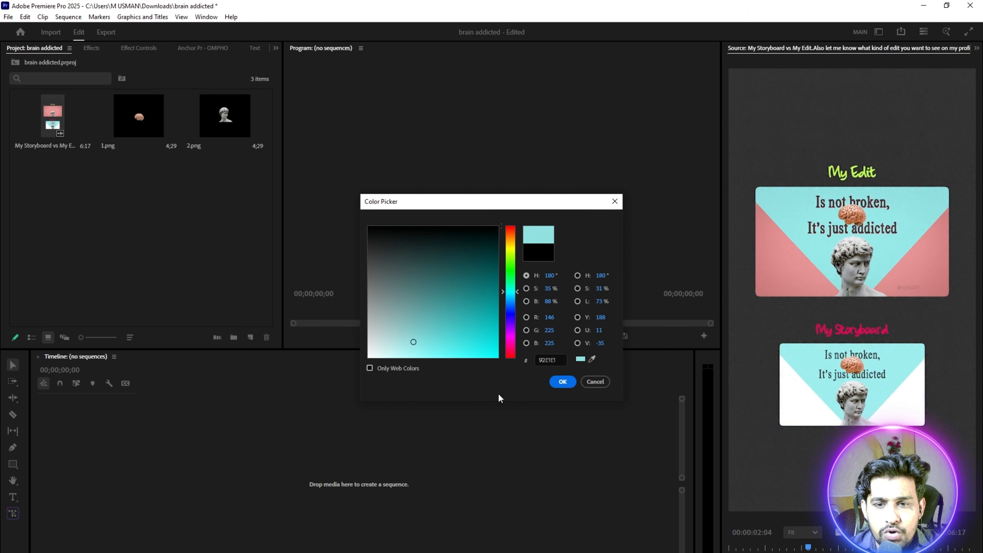
click(562, 381)
text(bg)
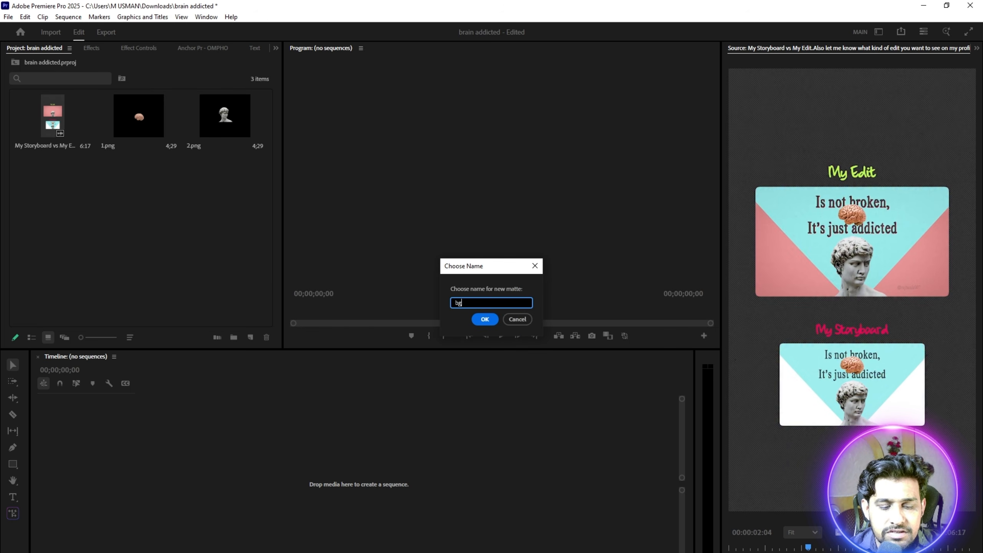
text( main)
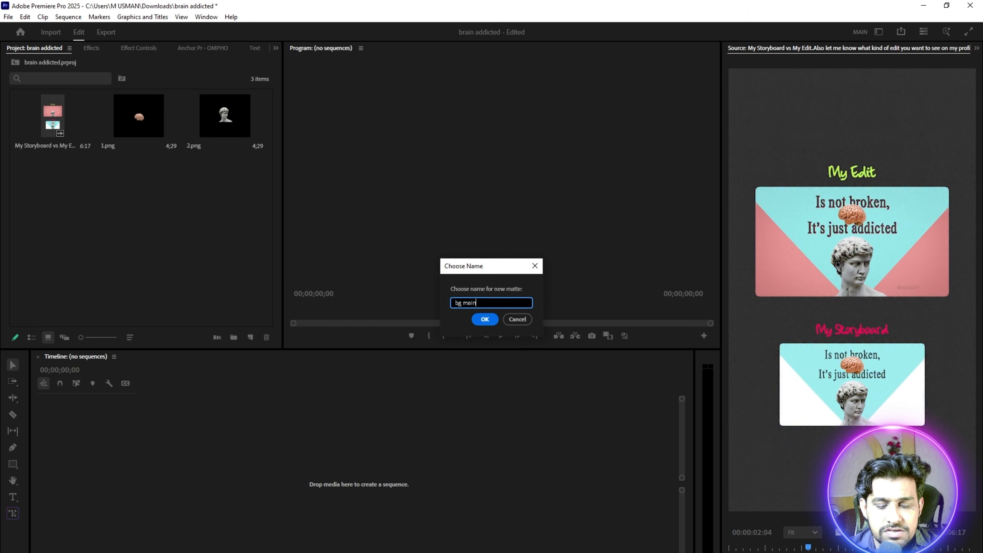
click(476, 321)
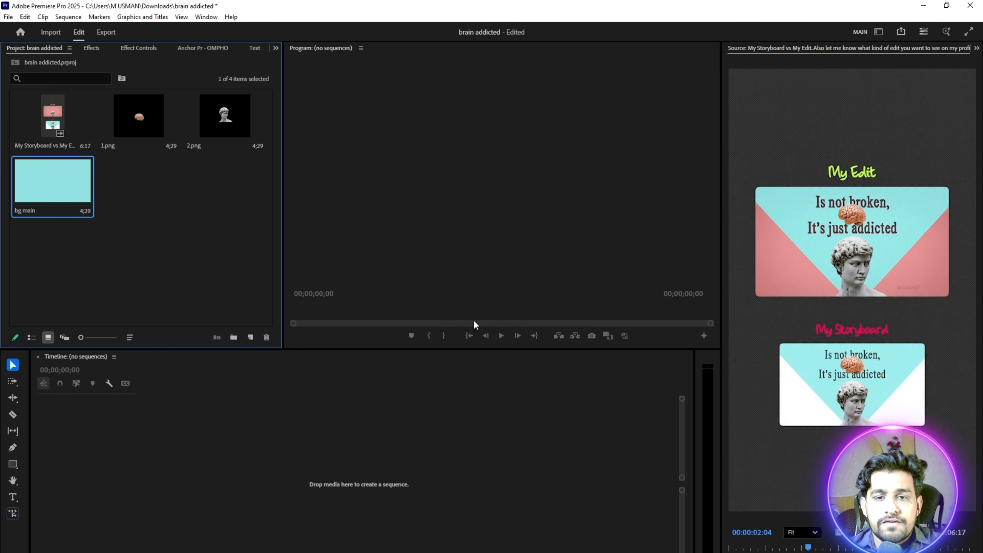
- Create a sequence from the bg main matte and extend its clip to about 7:07
drag(92, 459, 97, 461)
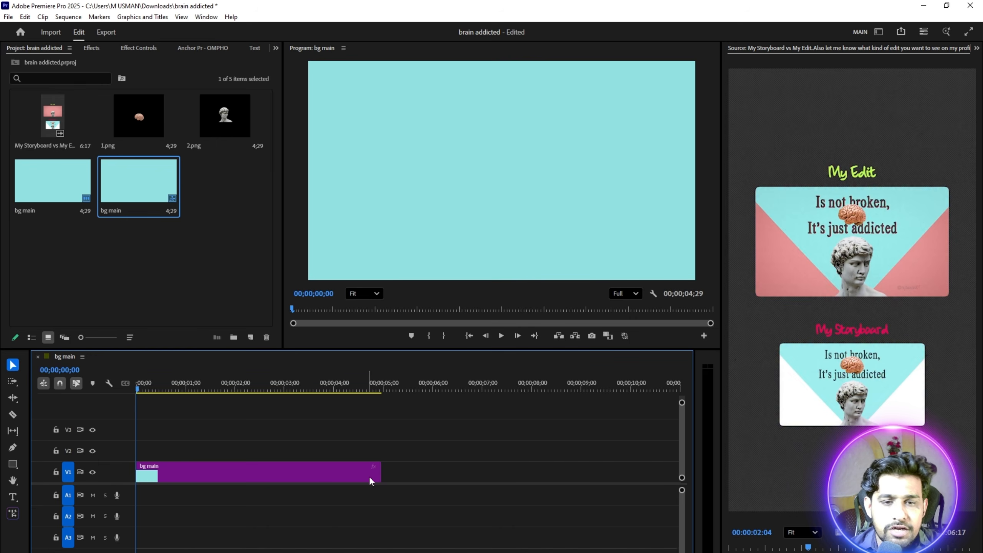
drag(379, 470, 492, 464)
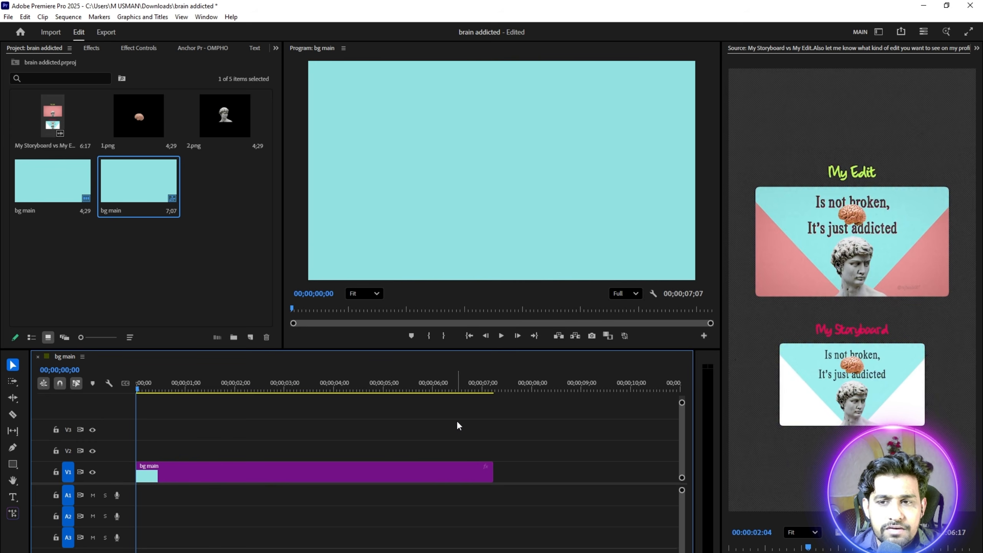
click(194, 249)
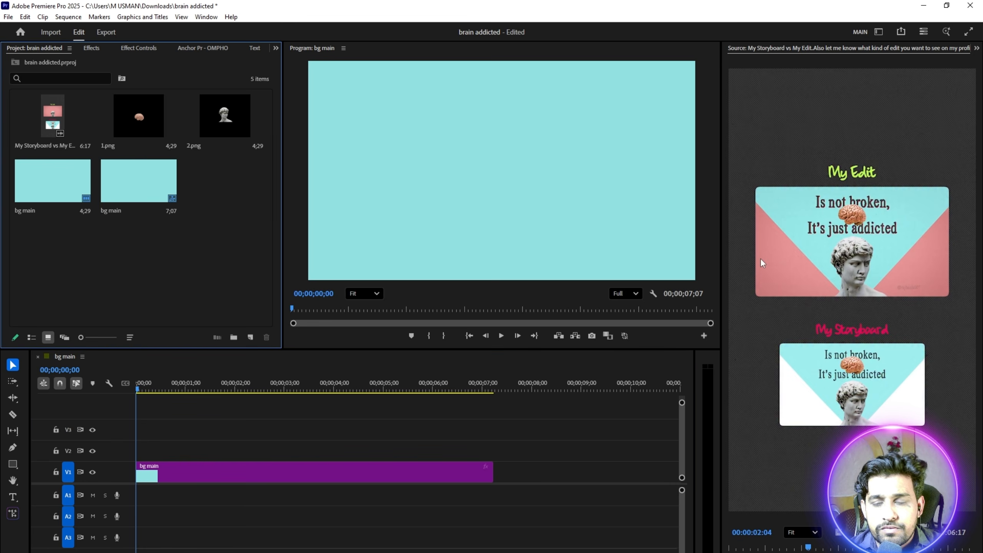
- Create a second 1920 × 1080 color matte named "bg 2" in the pink sampled near the start of the reference clip
mouse_move(752, 547)
mouse_down()
mouse_move(730, 546)
mouse_move(739, 547)
mouse_up()
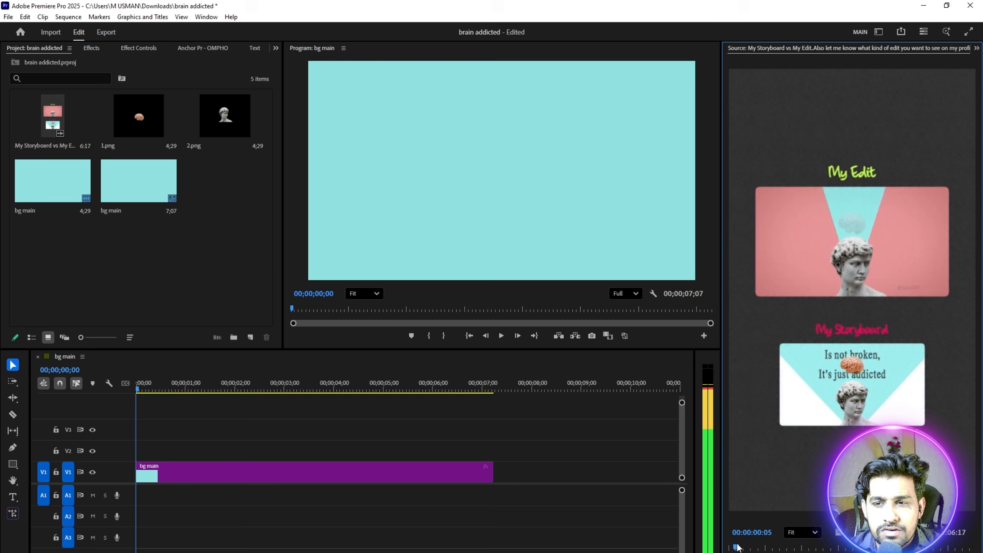
right_click(151, 244)
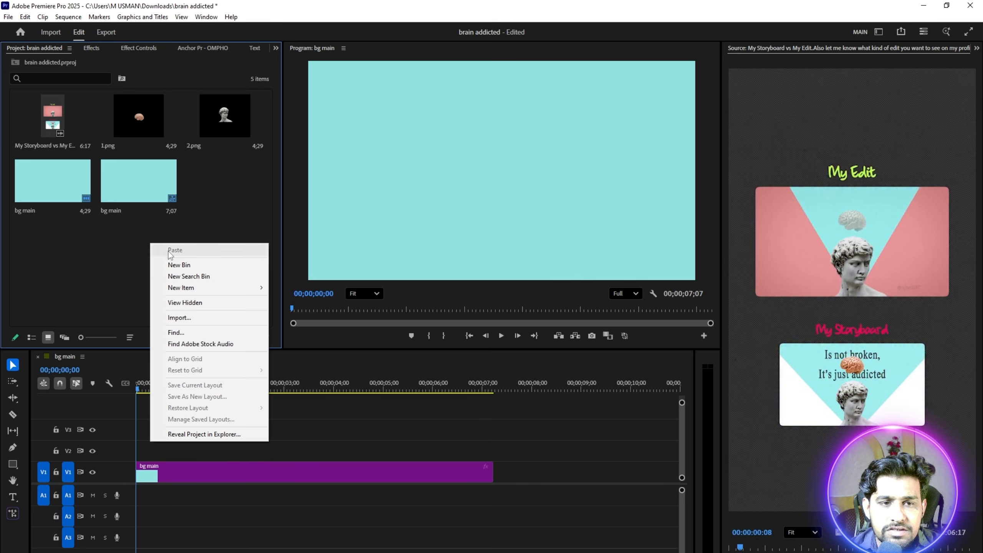
mouse_move(217, 287)
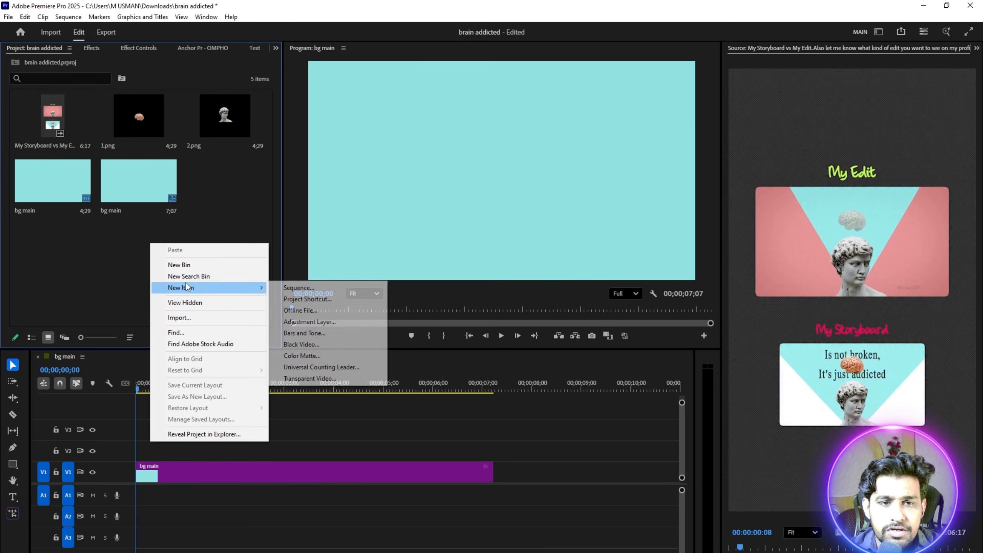
click(320, 362)
click(519, 349)
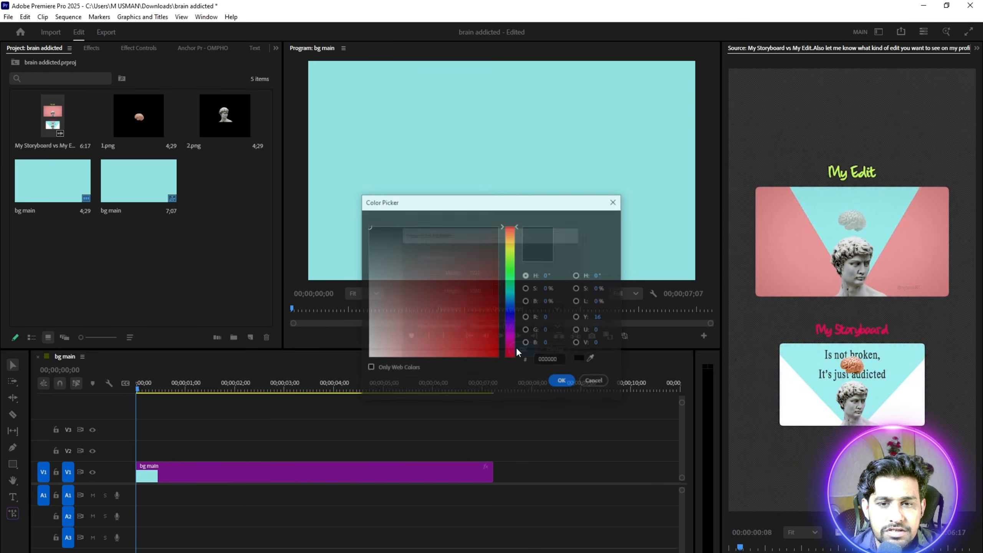
click(592, 359)
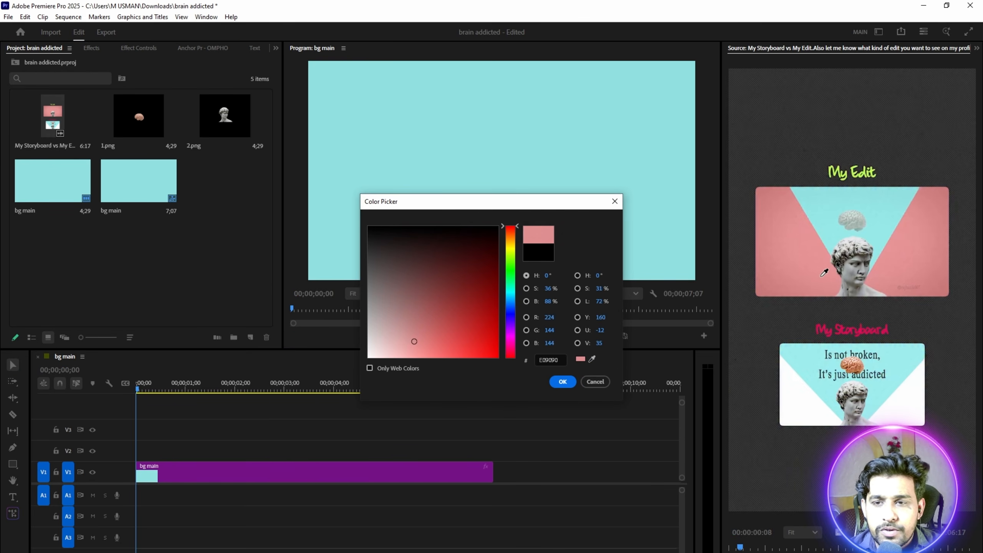
click(800, 257)
click(560, 383)
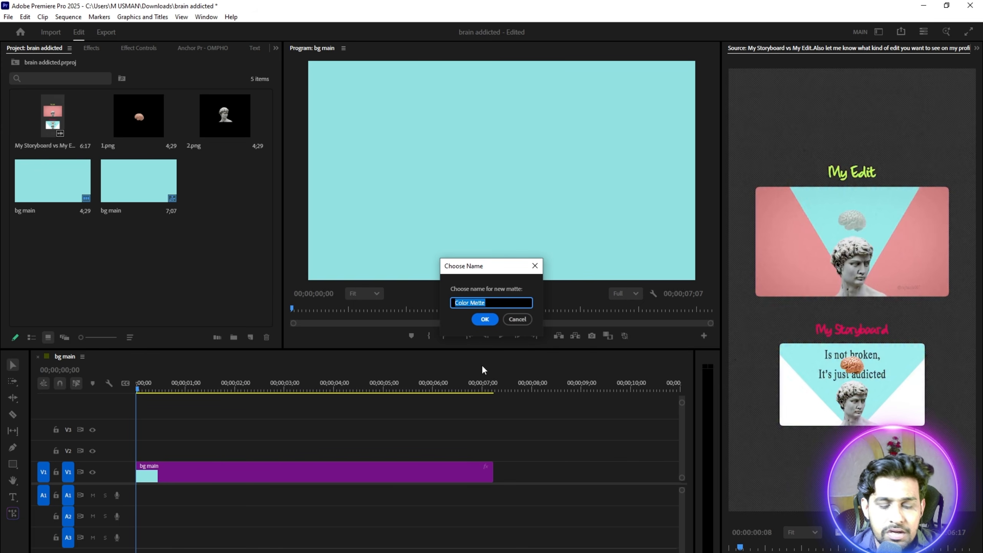
text(bg 2)
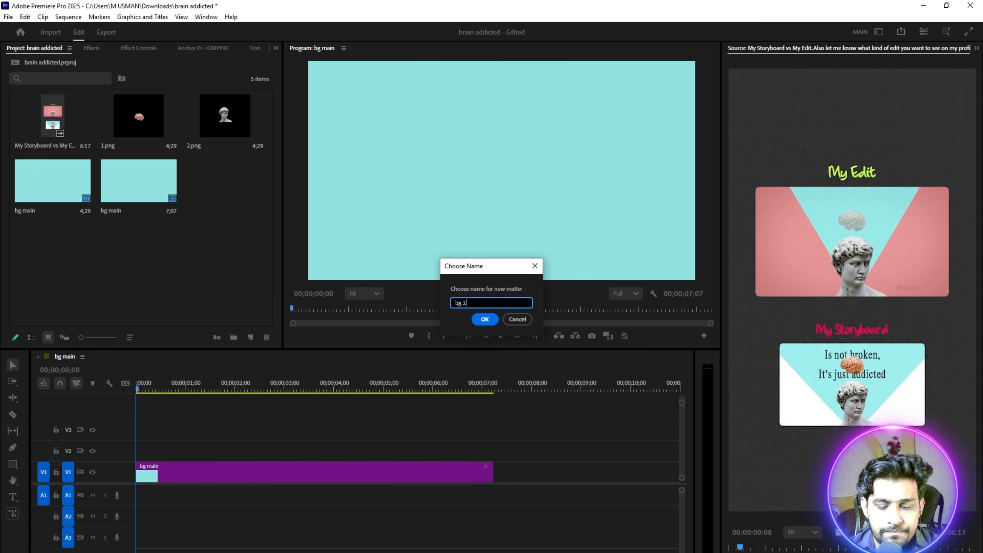
key(Return)
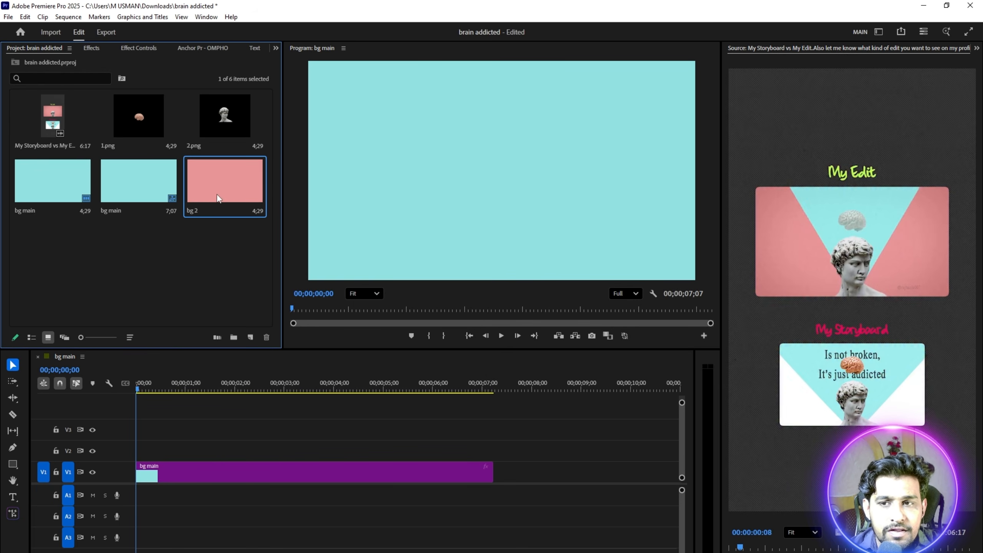
- Place the bg 2 matte on V2 and the statue image 2.png on V3, both at the sequence start
drag(217, 198, 151, 451)
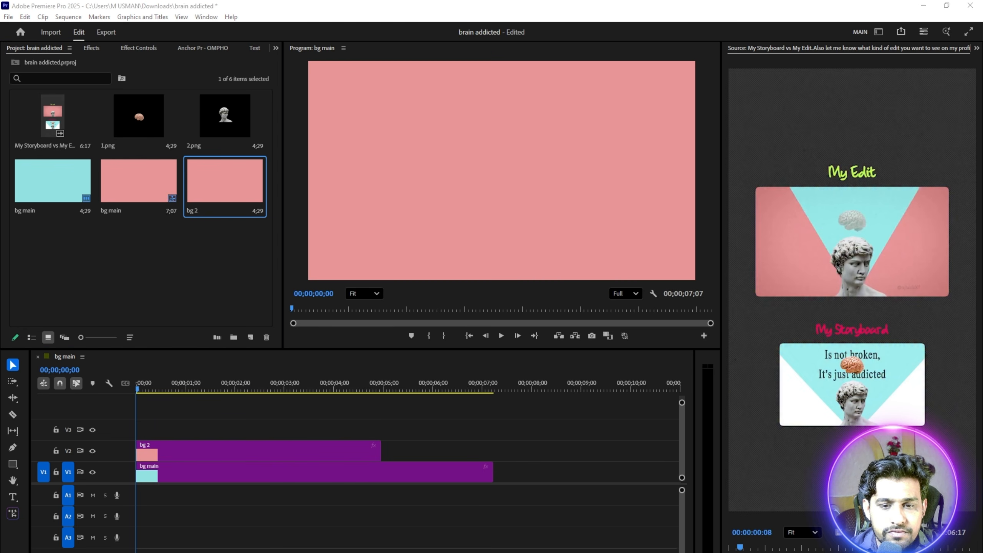
key(alt+Tab)
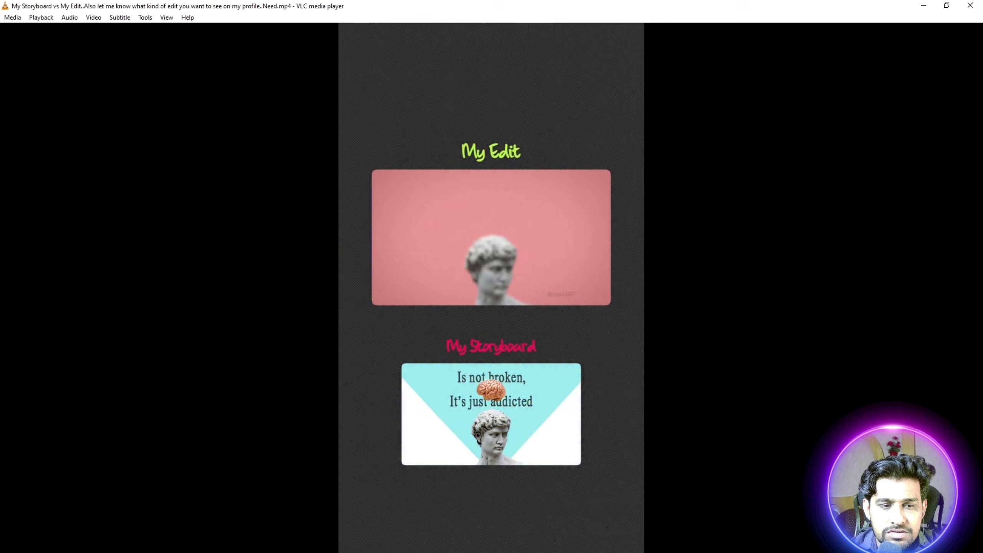
key(alt+Tab)
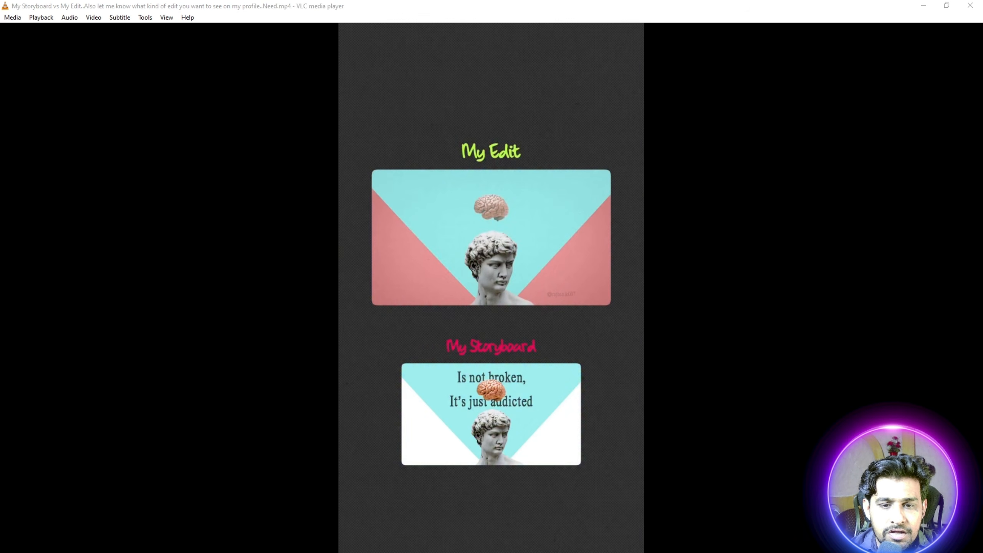
drag(196, 118, 144, 430)
- Scale the 2.png statue to 147 and reposition it at the bottom center of the frame
click(131, 48)
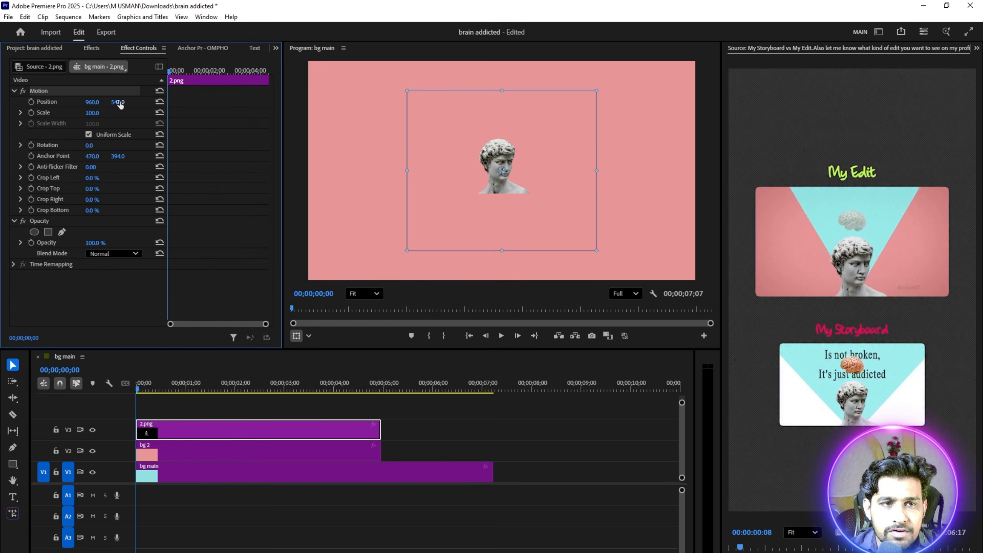
drag(88, 114, 314, 103)
mouse_move(94, 103)
mouse_down()
mouse_move(84, 102)
mouse_move(93, 103)
mouse_up()
- Keyframe the statue's Position to rise from lower at 0;00 to its resting place at about 0;25, and save the project
click(30, 102)
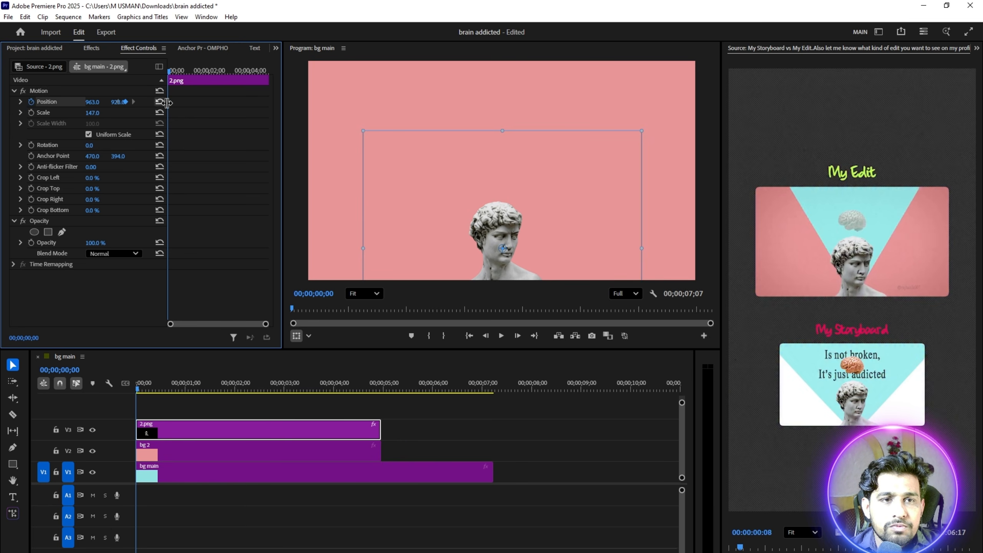
drag(116, 101, 125, 102)
key(ctrl+s)
key(space)
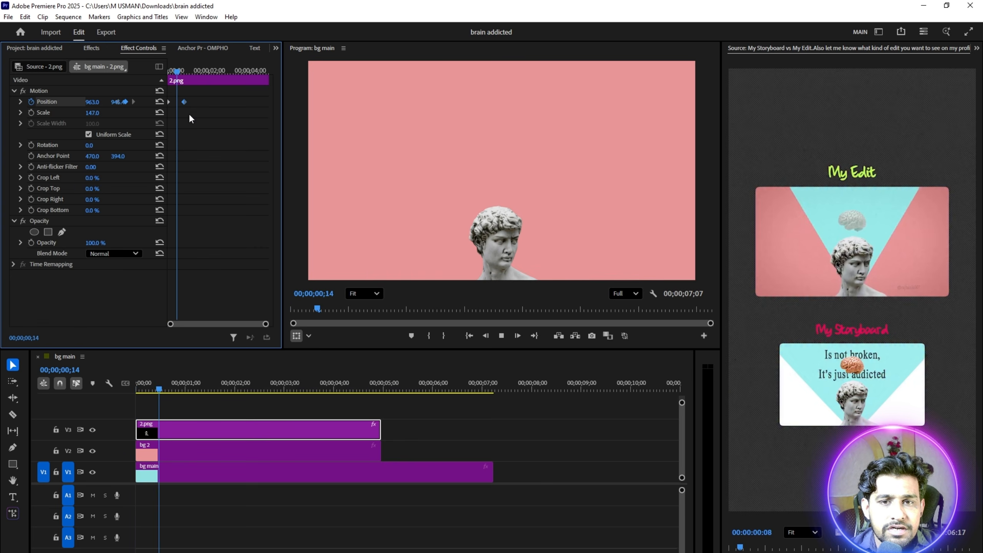
- Apply easing temporal interpolation to the statue's Position keyframes and play back the movement
right_click(183, 101)
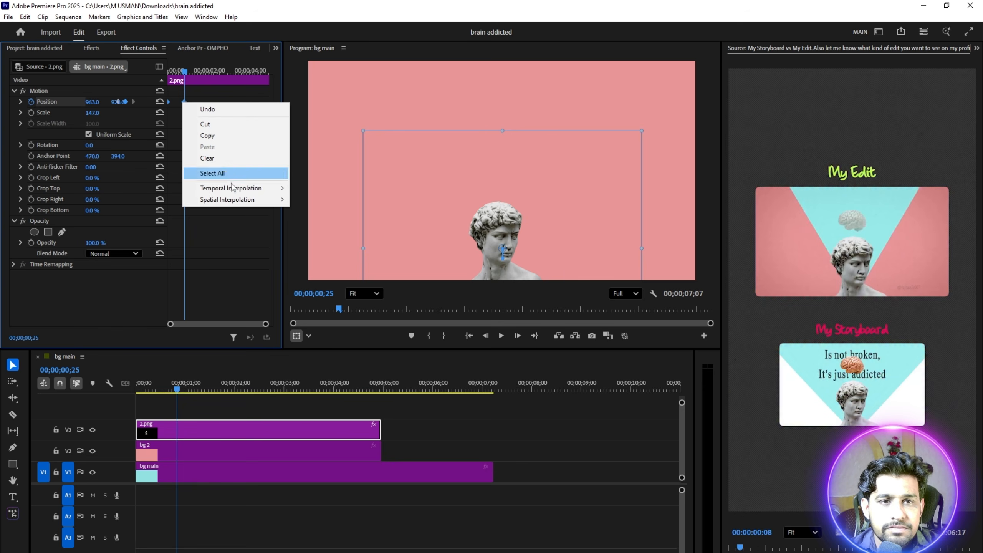
mouse_move(240, 188)
click(335, 249)
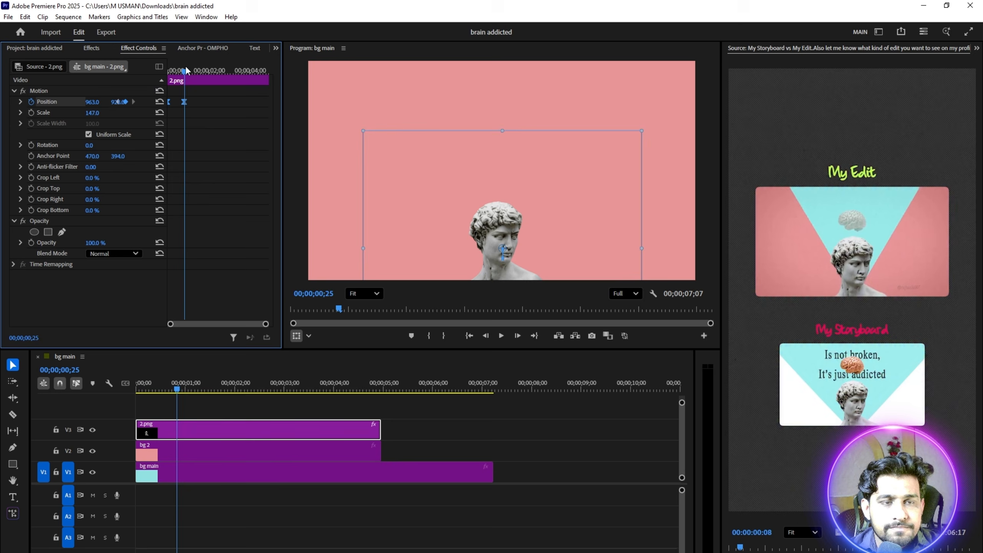
drag(186, 67, 125, 74)
key(space)
key(space)
- Place the playhead at 0;06 and move the 2.png clip from V3 up to V4
drag(175, 384, 146, 386)
click(166, 449)
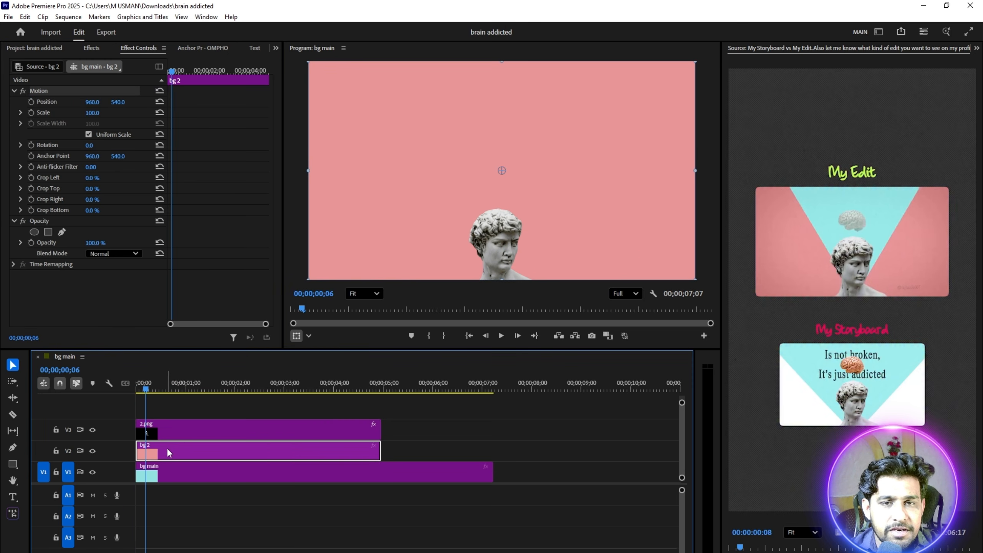
drag(157, 429, 157, 415)
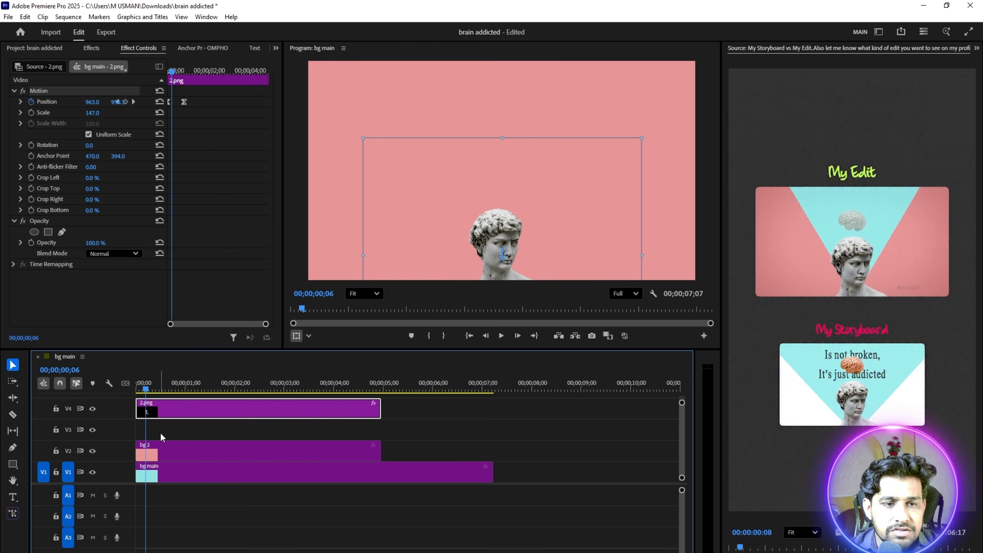
click(160, 431)
- Draw a pen opacity mask on the V2 bg 2 clip that encloses the frame's left half, split down the center
click(156, 455)
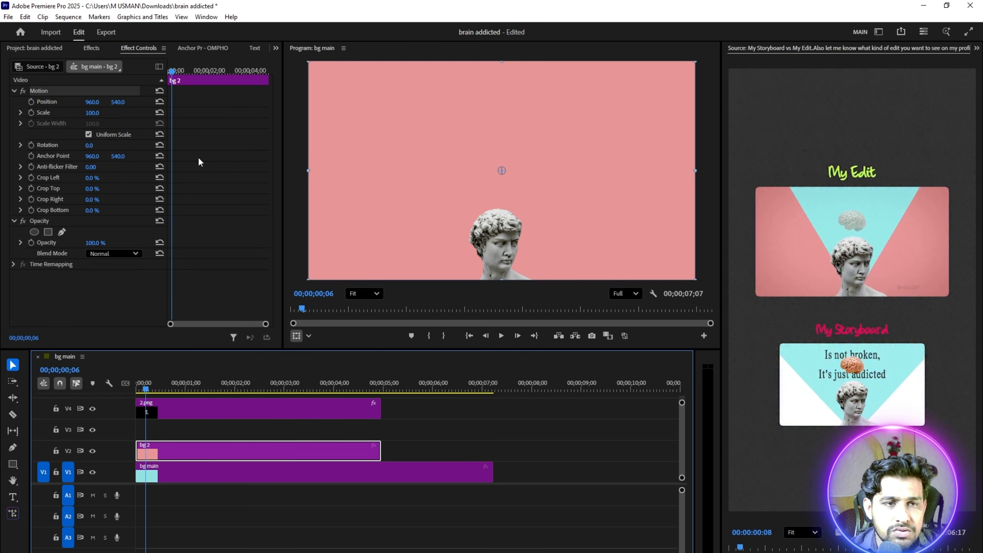
click(61, 231)
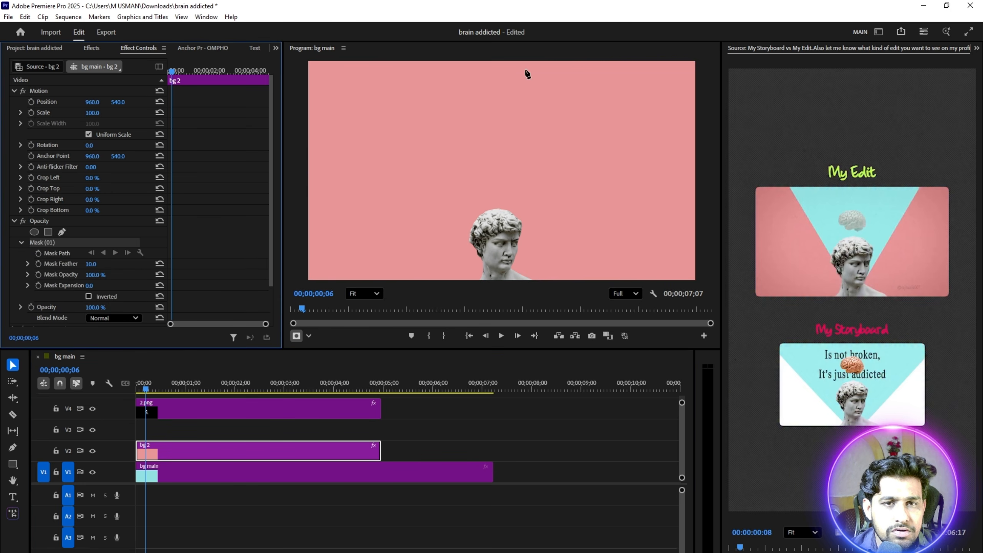
click(494, 61)
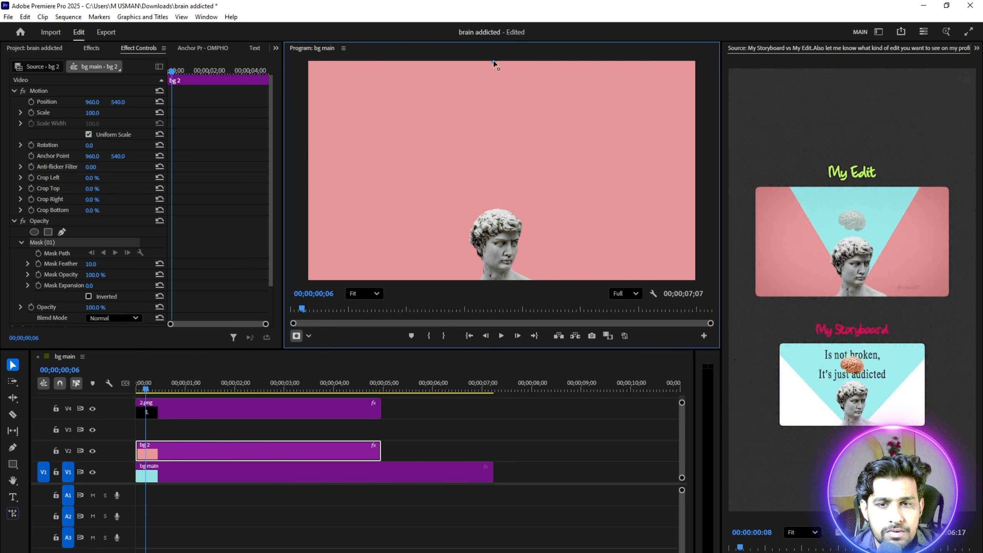
click(498, 281)
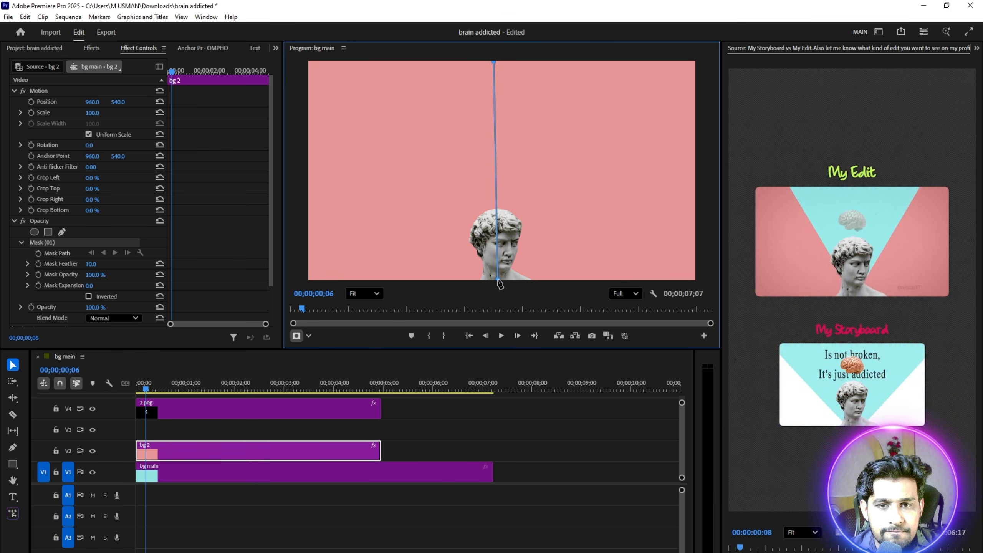
click(308, 279)
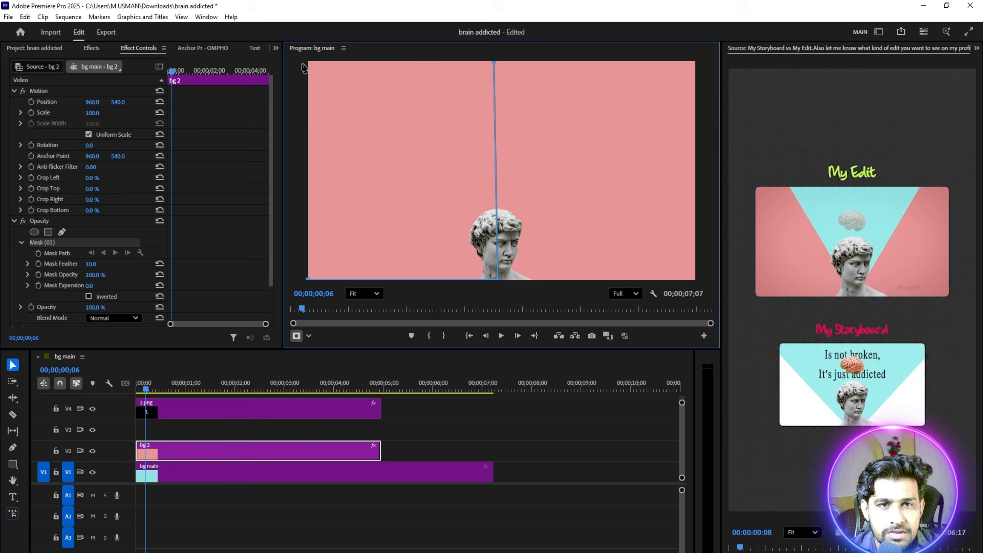
click(308, 61)
click(493, 62)
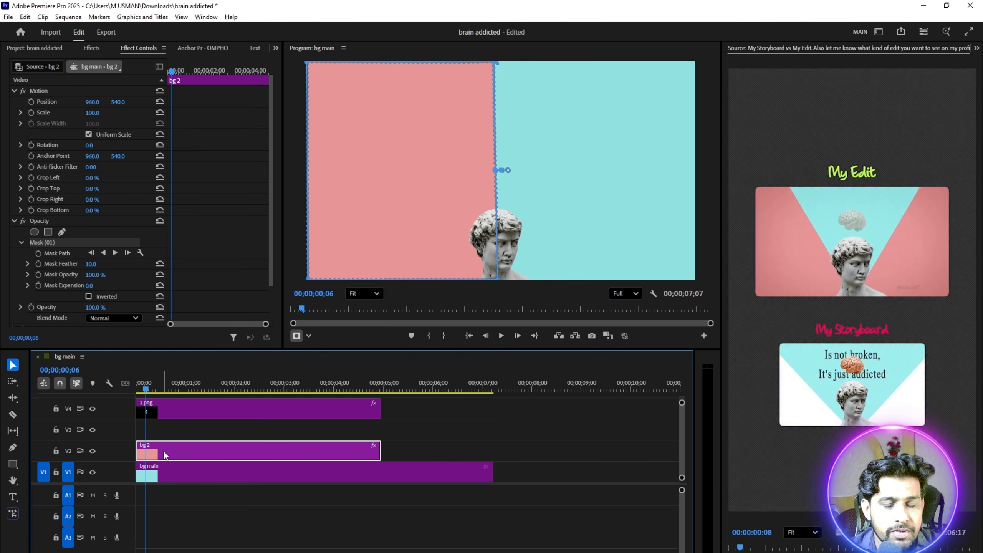
- Duplicate the masked bg 2 clip to V3, invert the copy's mask, and set Mask Feather to 0 on both bg 2 clips
drag(163, 450, 164, 430)
scroll(93, 218, down, 2)
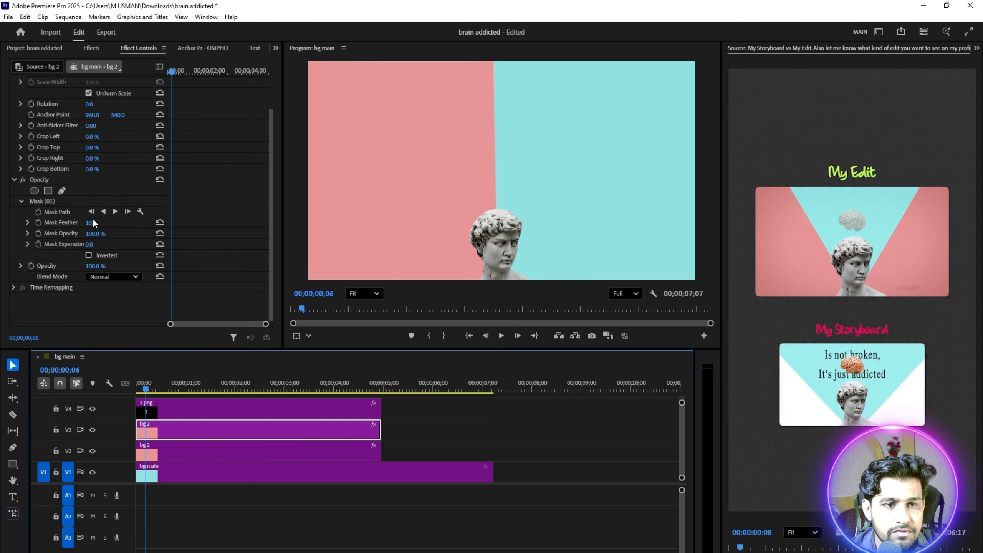
click(89, 255)
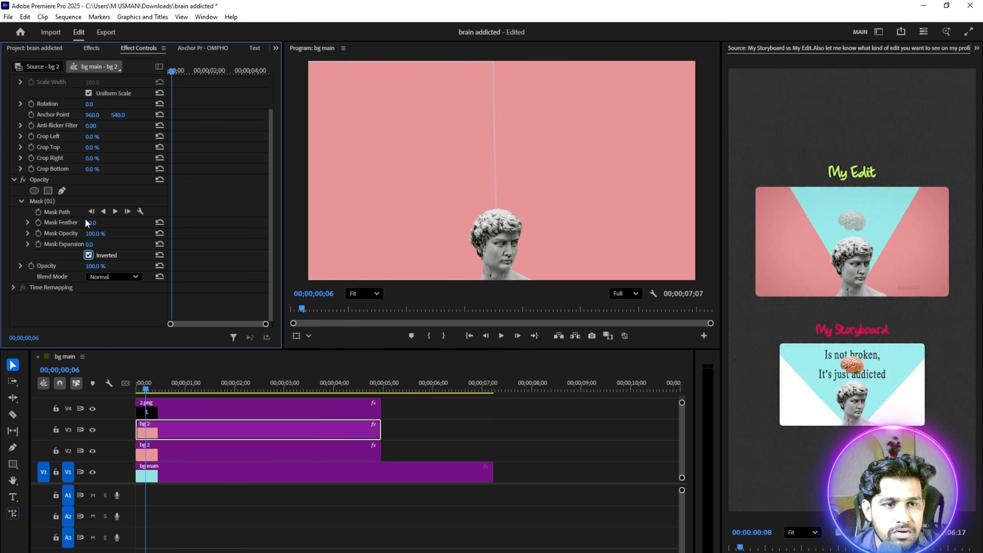
drag(93, 224, 82, 224)
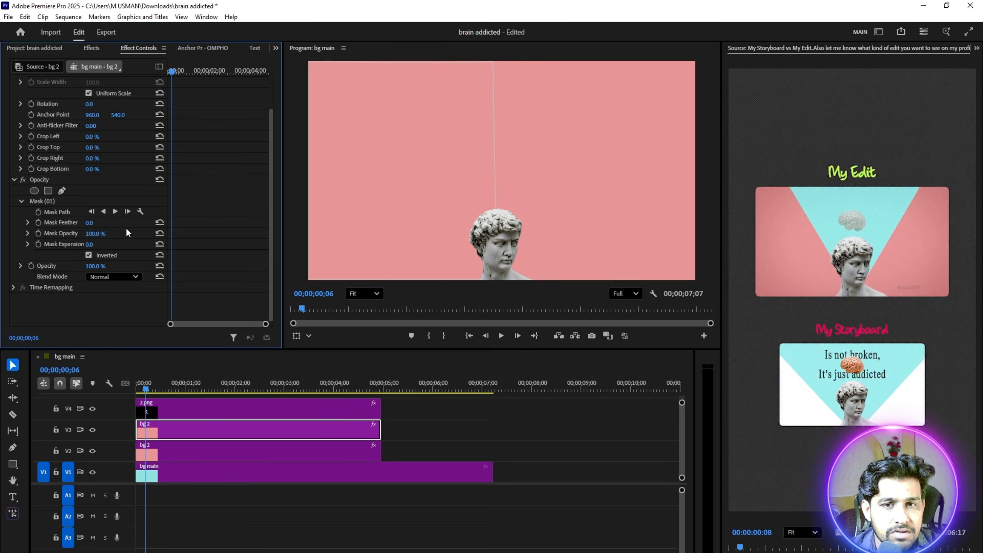
click(177, 449)
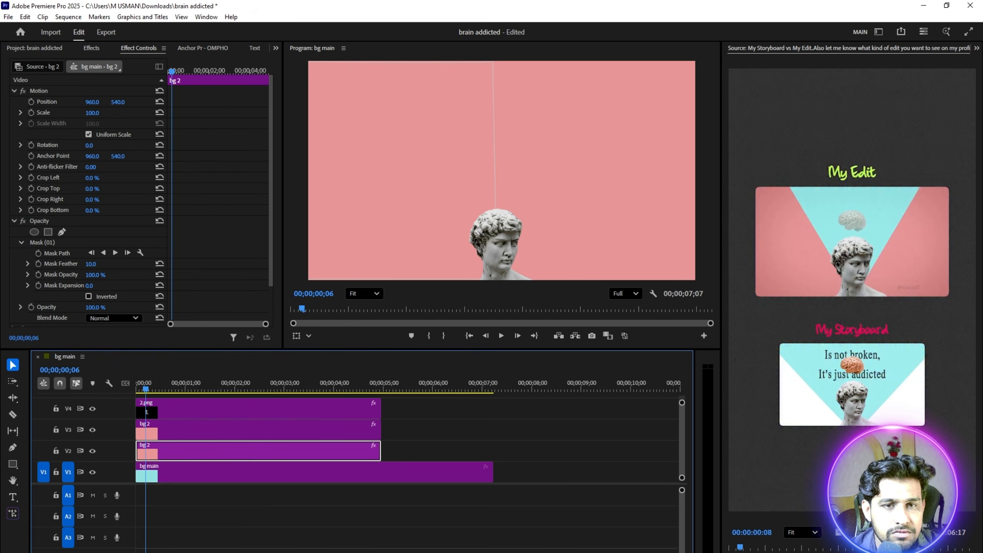
- Enable Position and Rotation keyframing on the V3 bg 2 clip and place both first keyframes at the clip's start
click(159, 432)
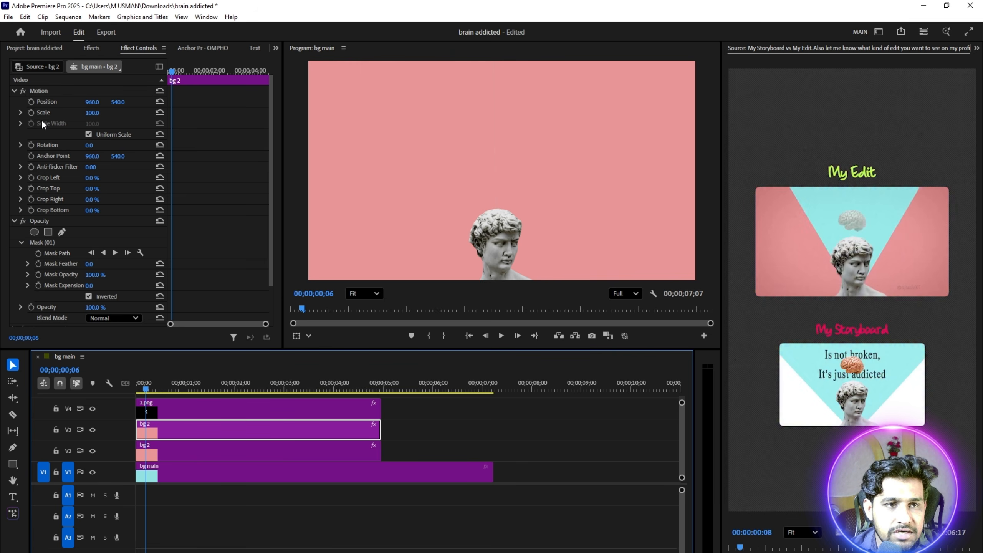
click(31, 145)
click(31, 102)
drag(184, 103, 170, 149)
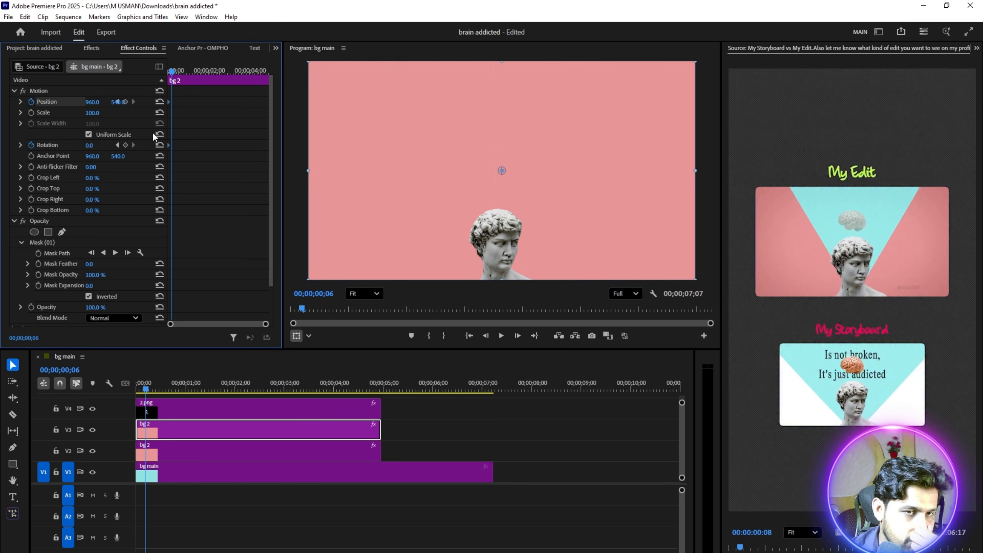
- At 0;14, rotate the V3 bg 2 clip to 36°, scale it to 181, and move it right to about X 1313
click(178, 73)
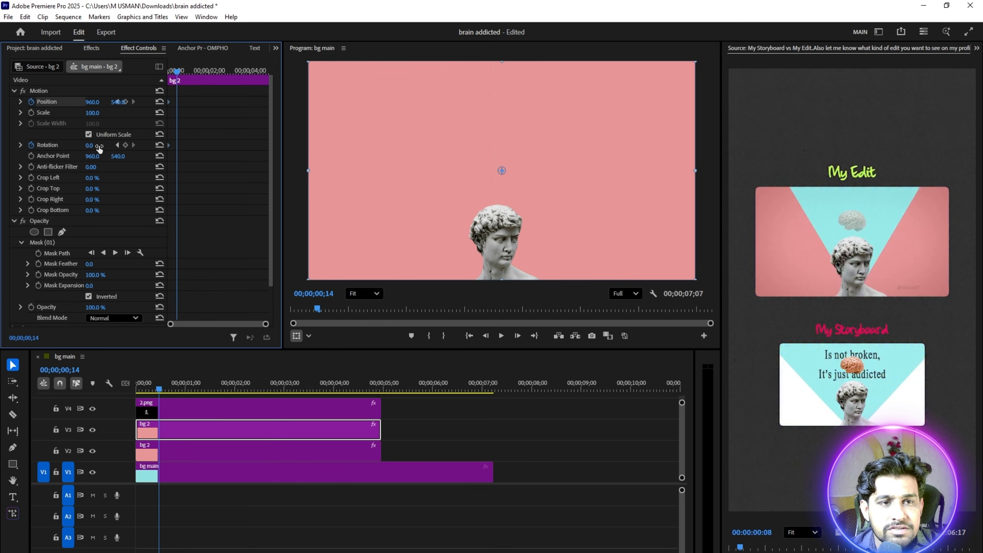
drag(89, 146, 108, 113)
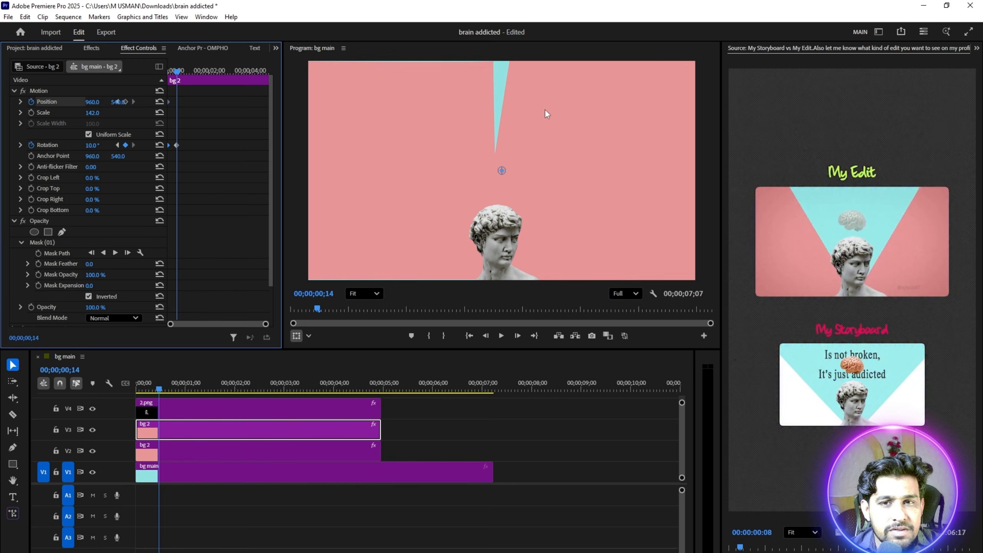
drag(545, 114, 658, 147)
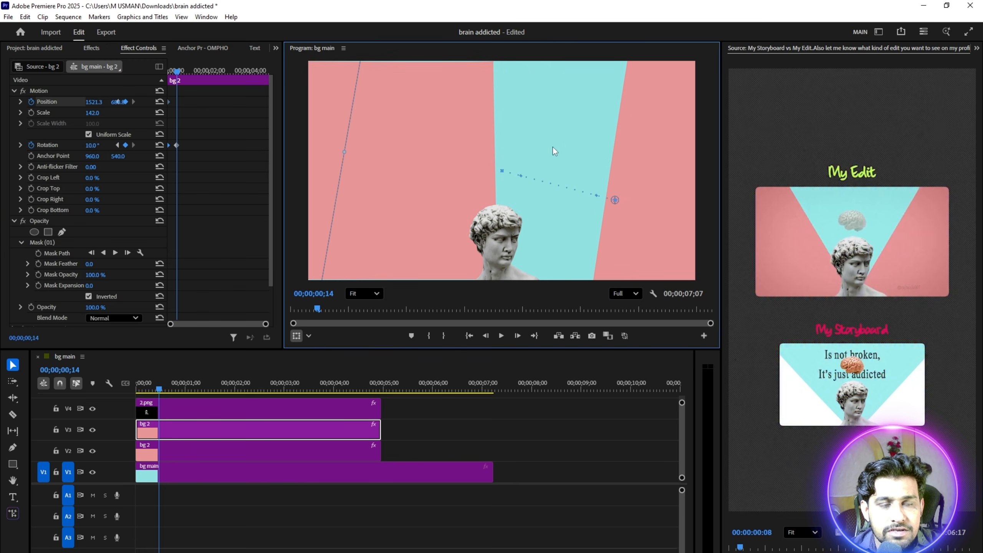
drag(92, 146, 101, 145)
drag(617, 259, 591, 252)
drag(92, 113, 112, 113)
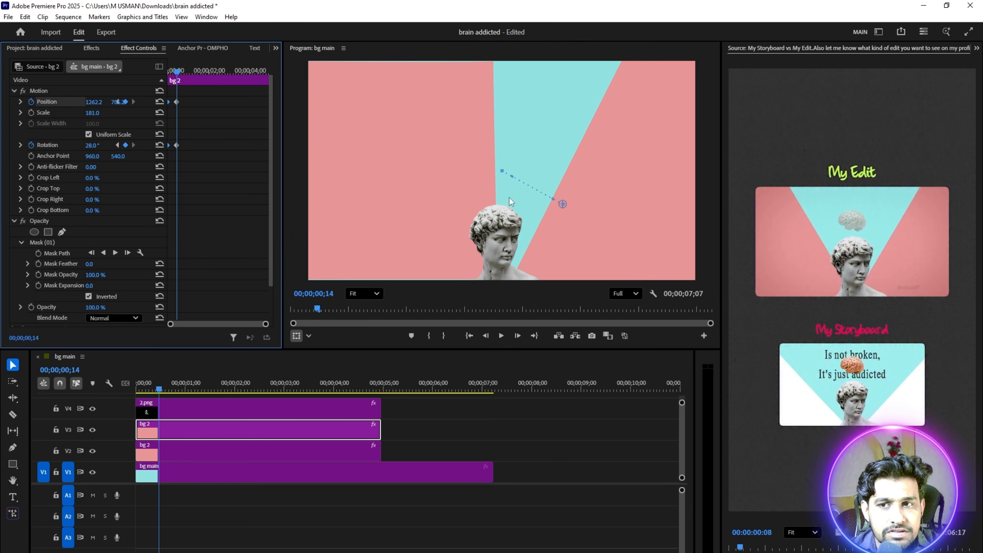
drag(592, 226, 599, 227)
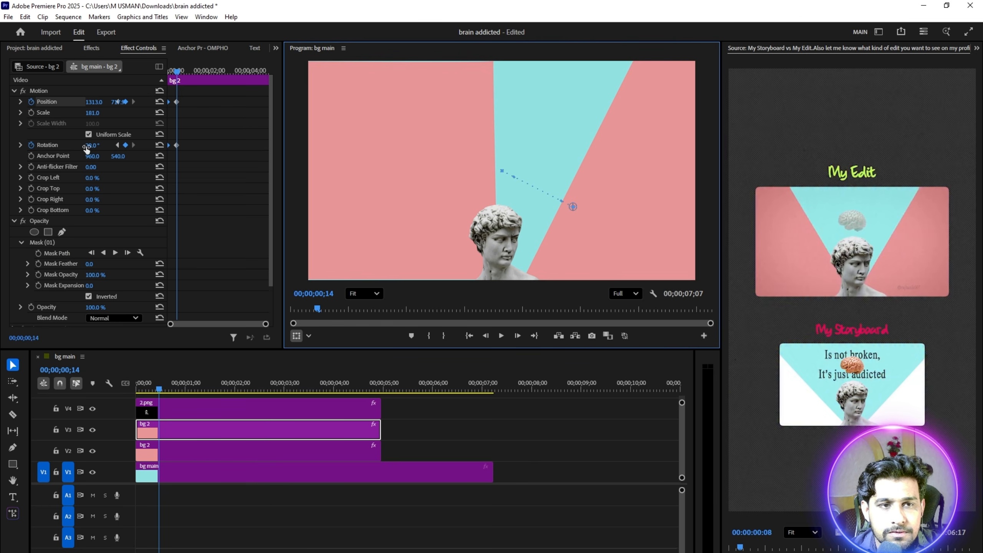
drag(88, 145, 90, 146)
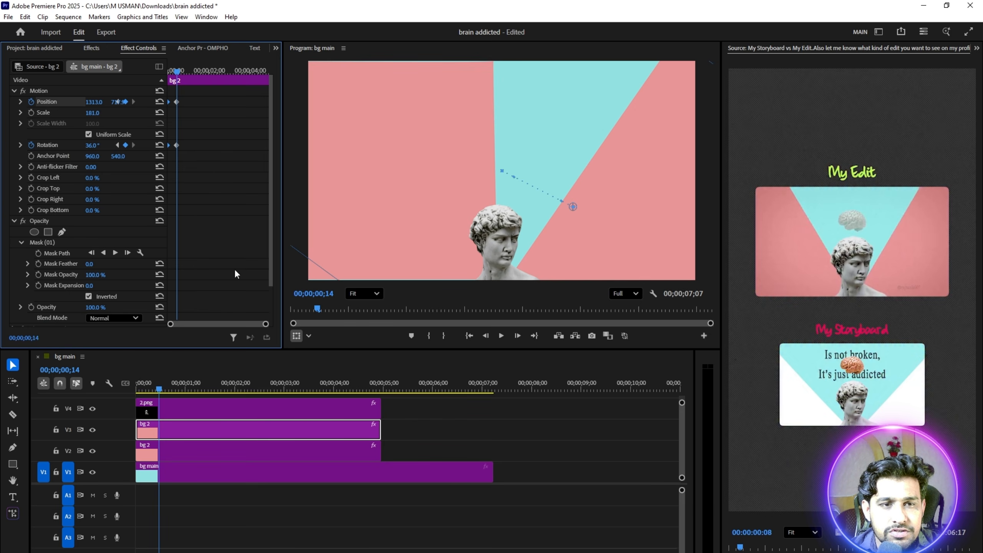
drag(261, 319, 257, 321)
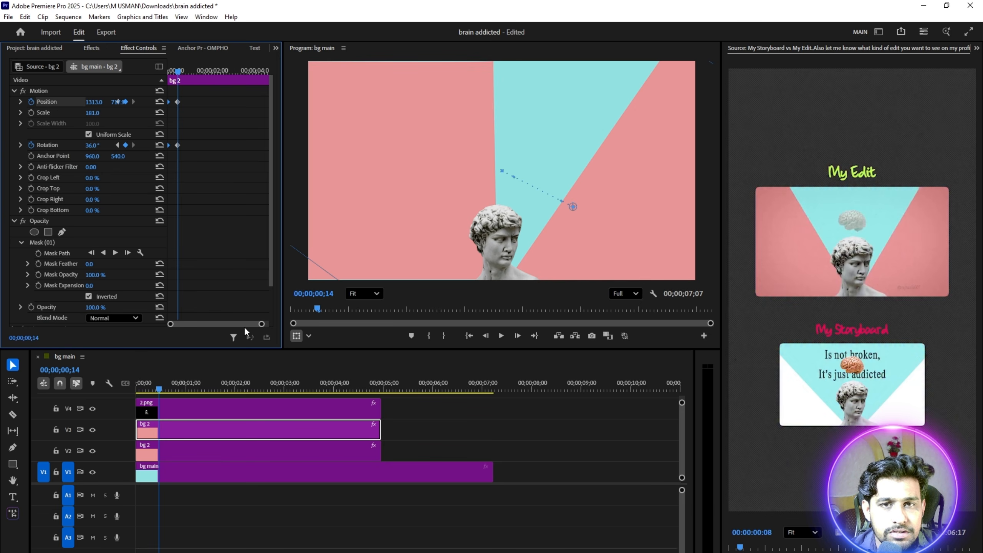
- Keyframe the V2 bg 2 clip's Position and Rotation from the start to -27° and about X 718.7 at 0;14, with Scale 179
click(205, 447)
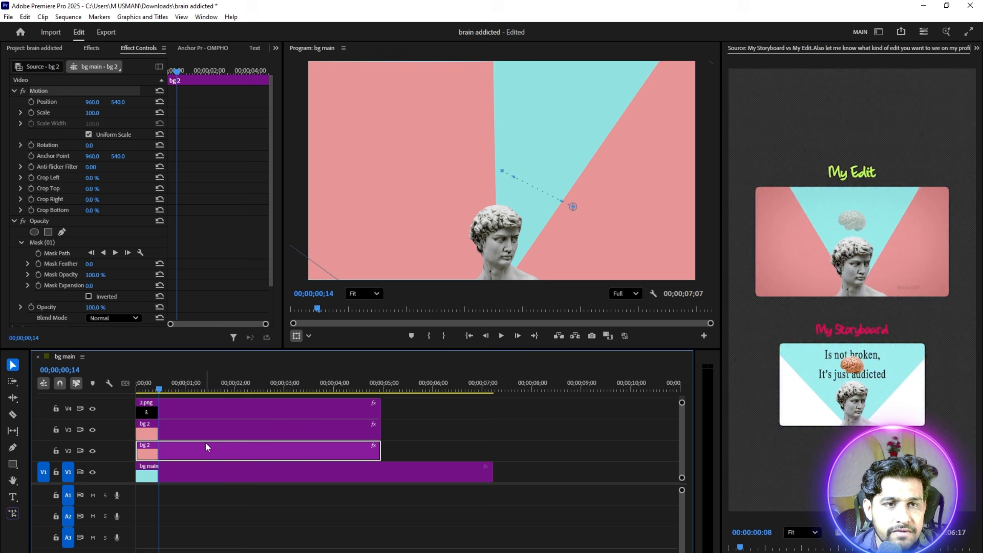
click(31, 145)
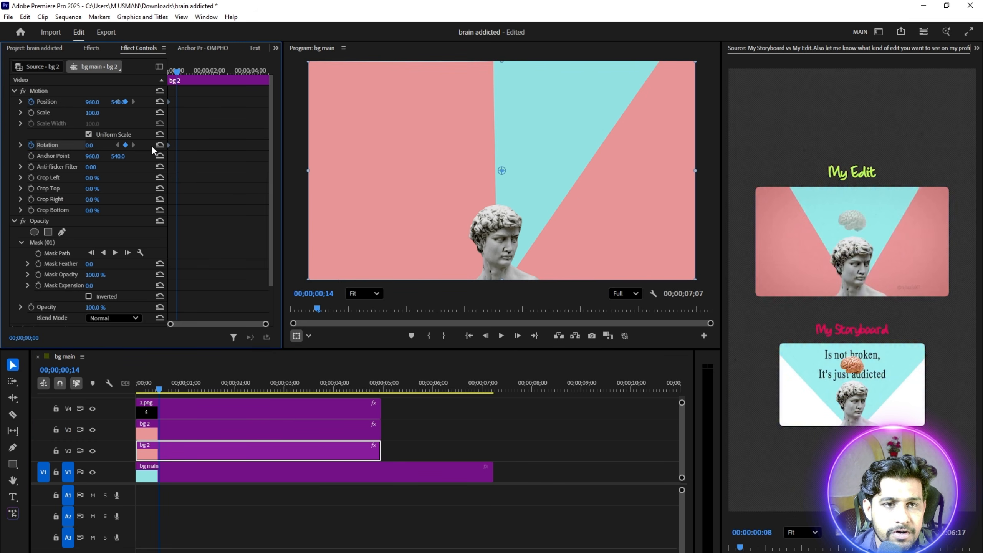
drag(87, 145, 101, 113)
drag(439, 171, 410, 185)
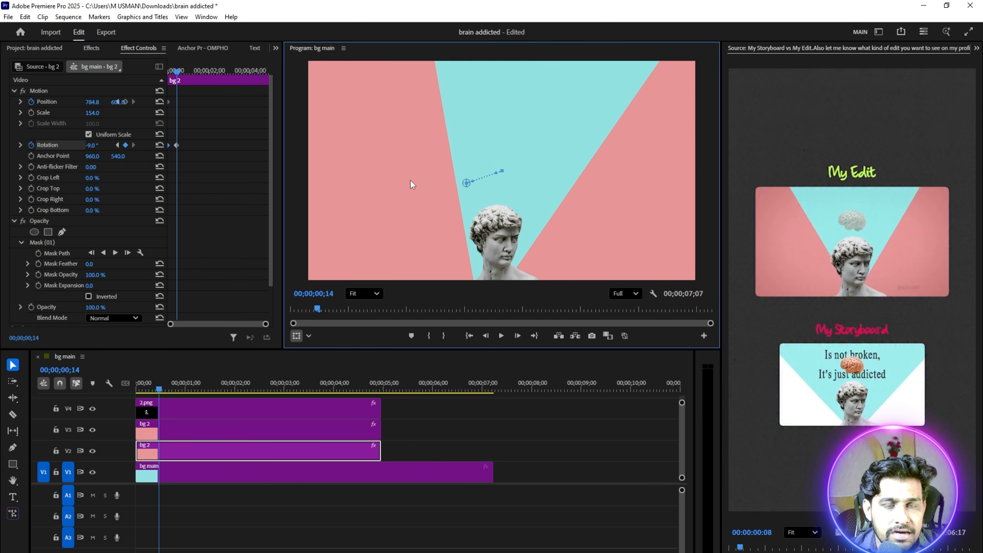
drag(93, 145, 89, 145)
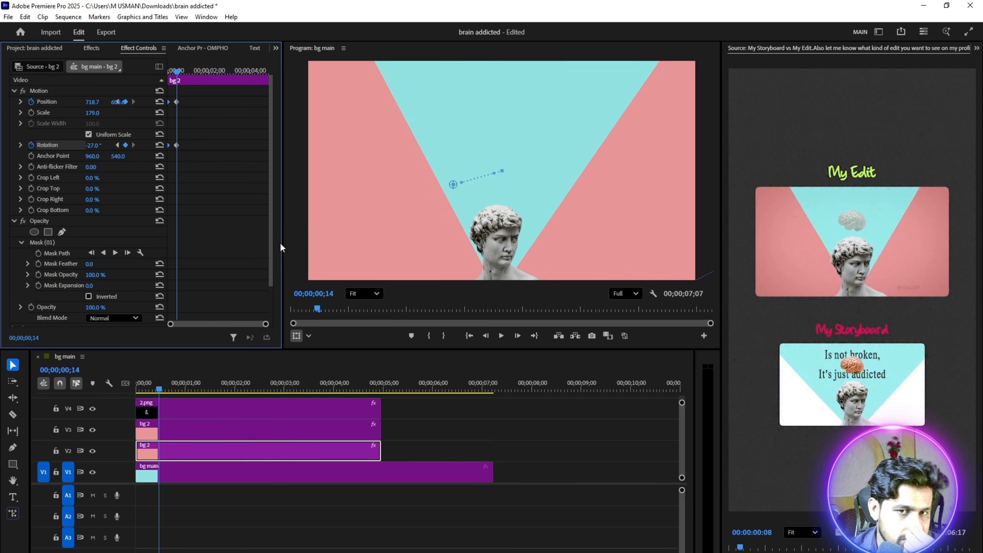
- Play back the opening of the sequence to check the two pink halves swinging apart
click(163, 386)
key(space)
key(space)
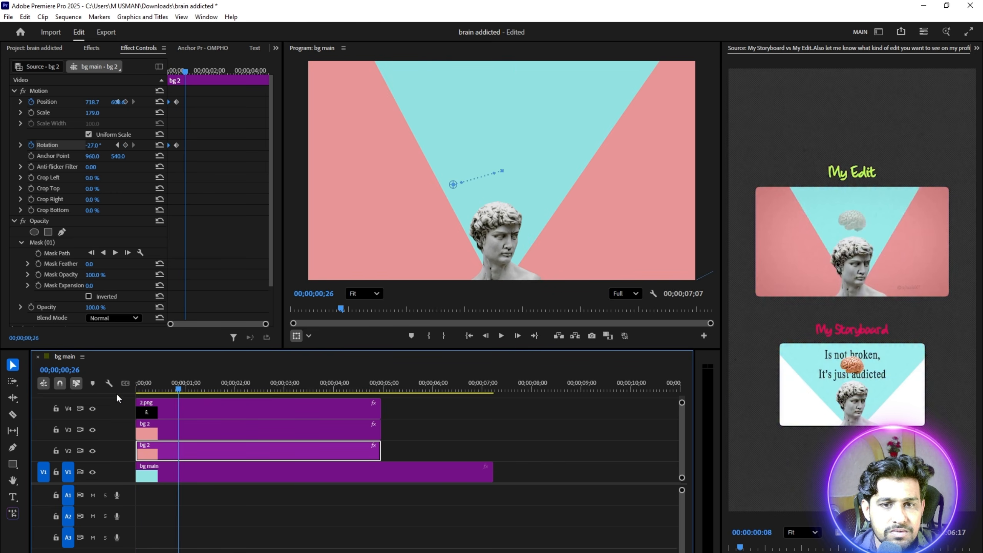
- Apply Ease In temporal interpolation to the Position and Rotation keyframes of both bg 2 clips, and save the project
click(162, 432)
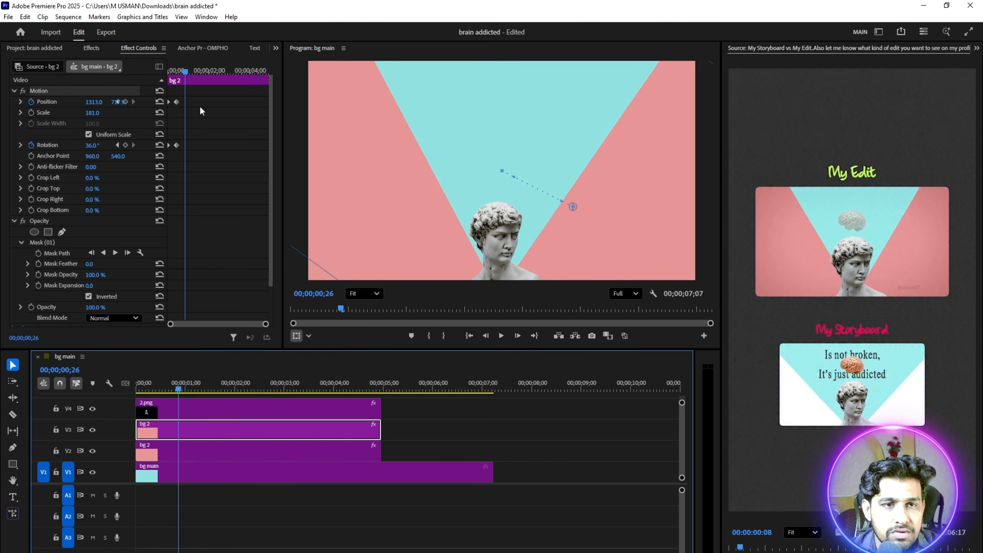
right_click(177, 145)
mouse_move(232, 229)
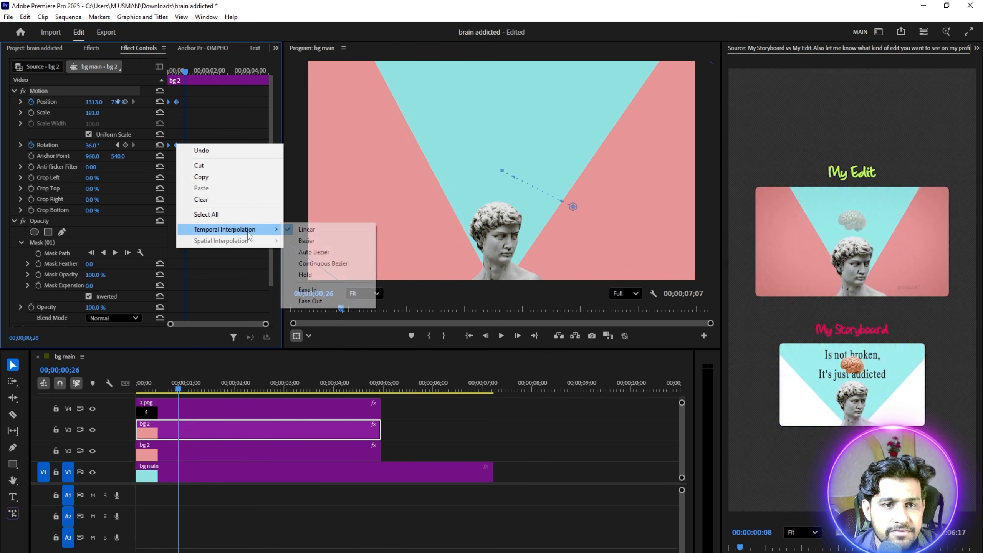
click(315, 291)
click(160, 455)
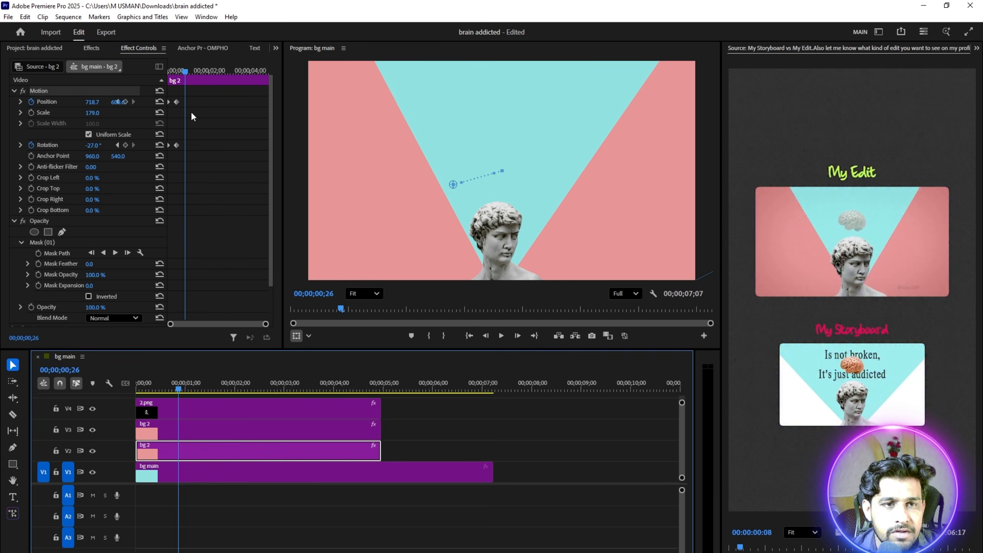
right_click(178, 144)
mouse_move(235, 232)
click(339, 294)
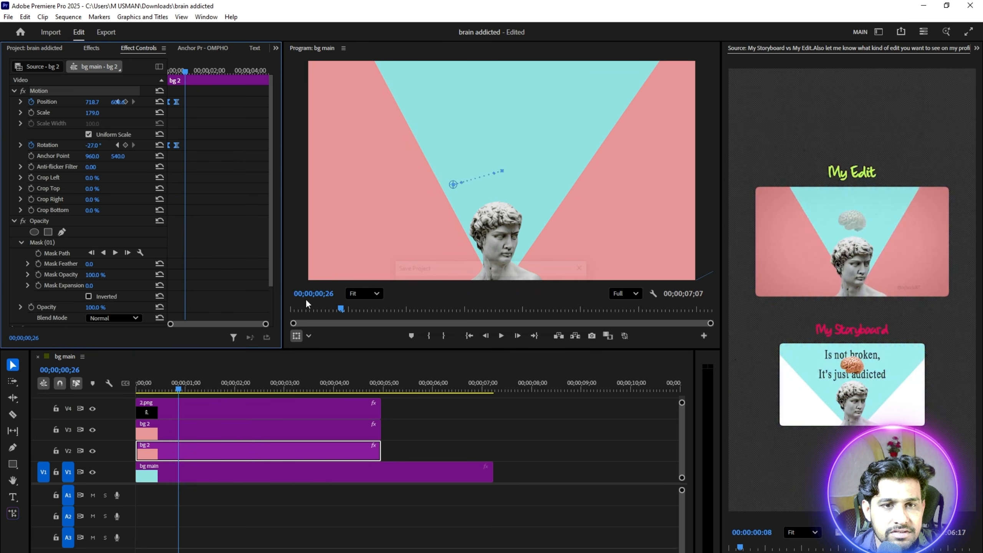
- Switch to VLC media player, examine the brain and text animation in the reference video, and return to Premiere Pro
click(158, 552)
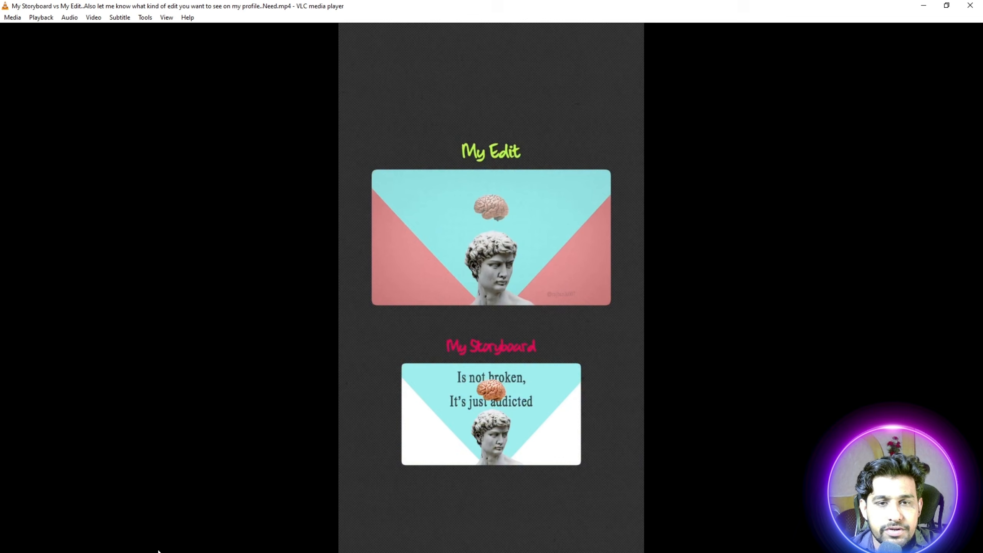
click(28, 552)
key(space)
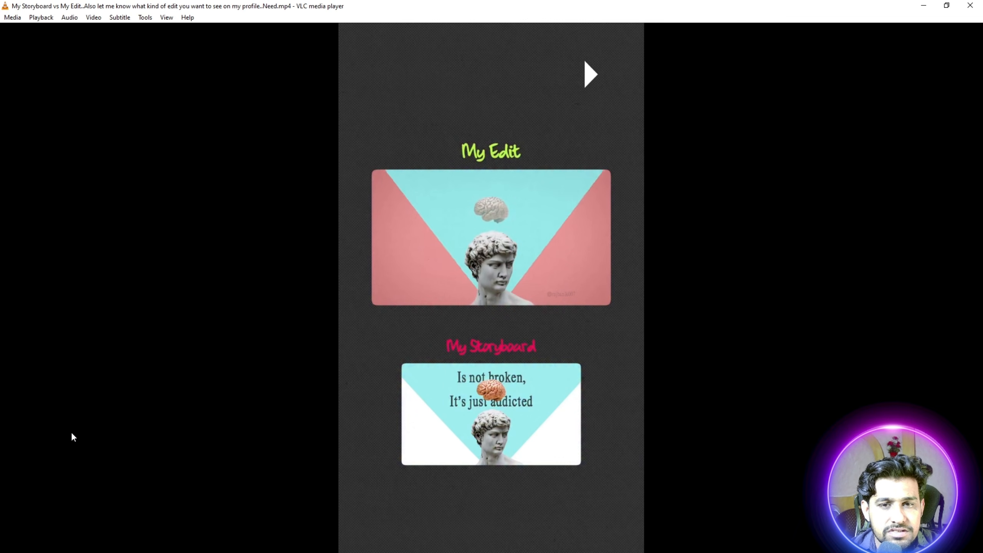
key(space)
key(space)
key(space)
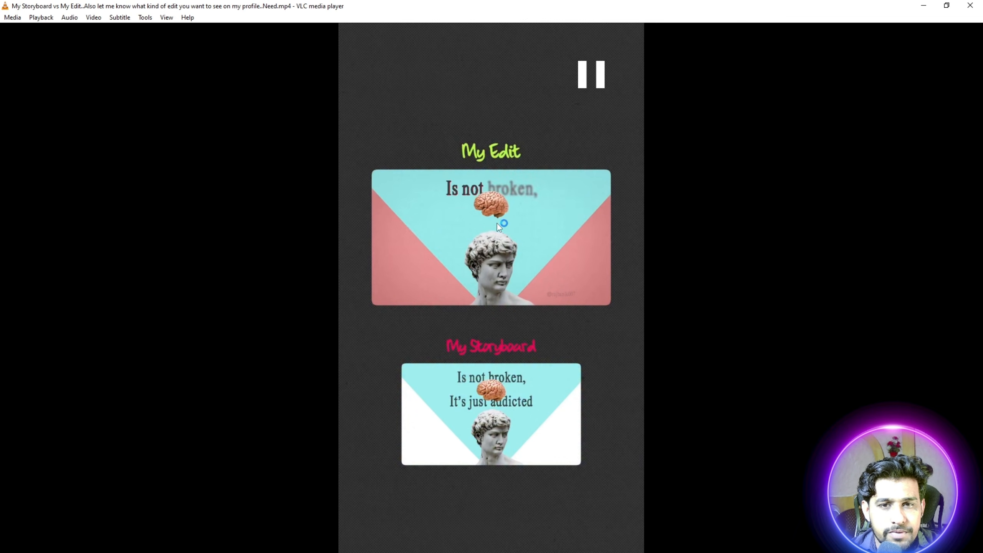
key(alt+Tab)
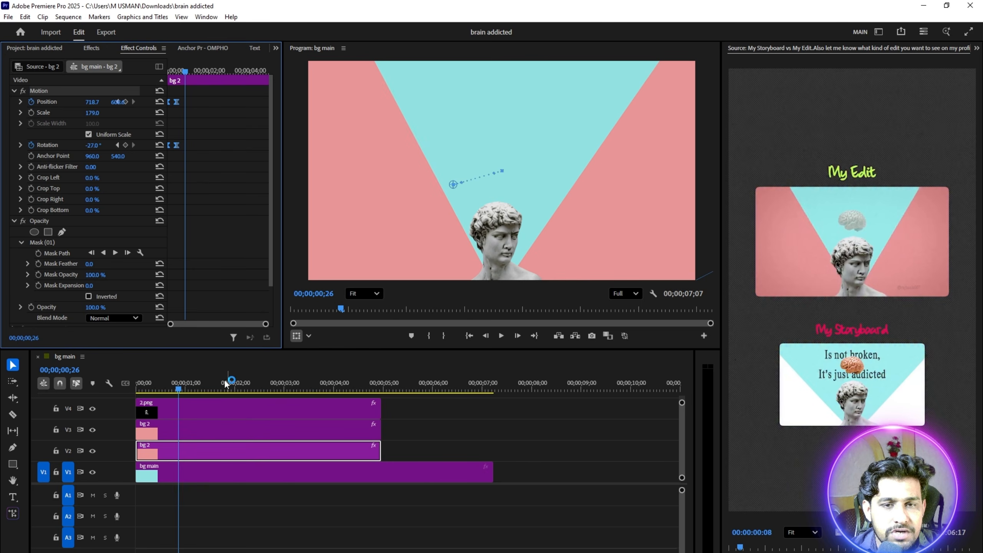
- Create an adjustment layer and place it on V5 at the sequence start, trimmed to about 0;23
drag(682, 402, 682, 400)
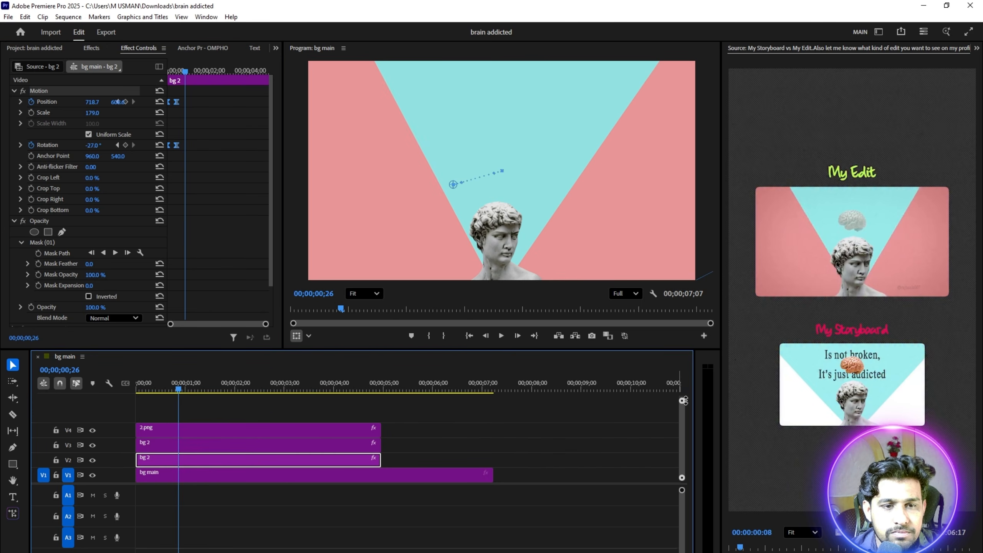
click(158, 412)
drag(138, 389, 136, 390)
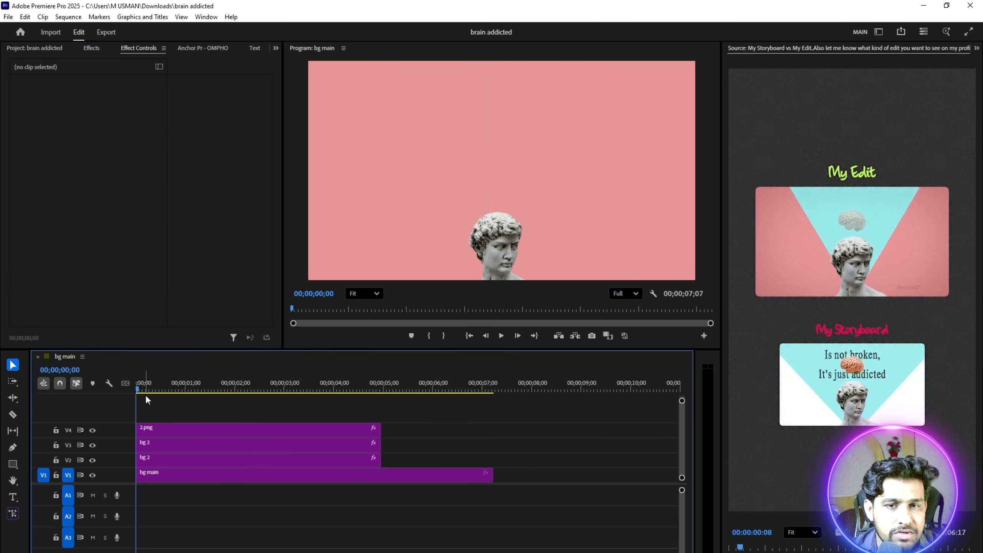
click(42, 50)
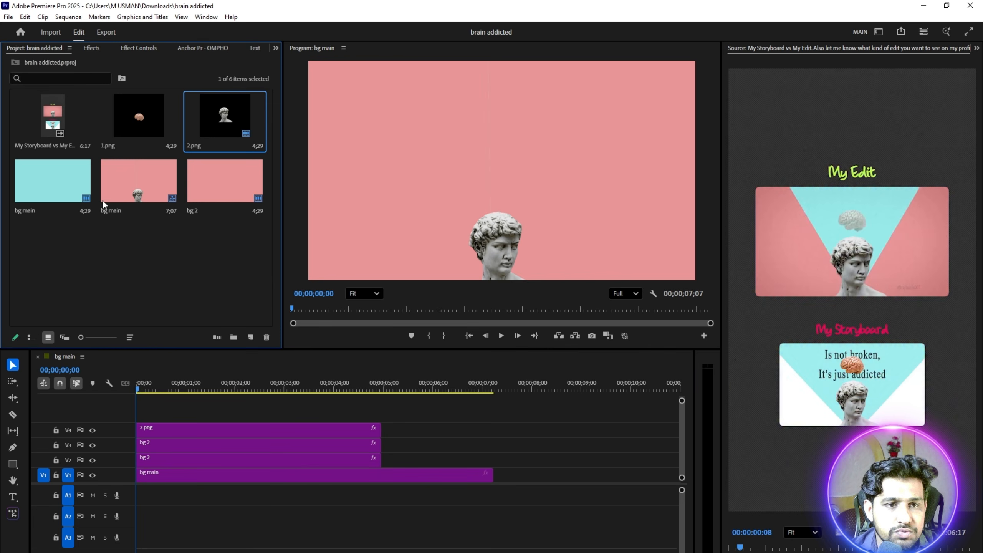
right_click(100, 248)
mouse_move(141, 298)
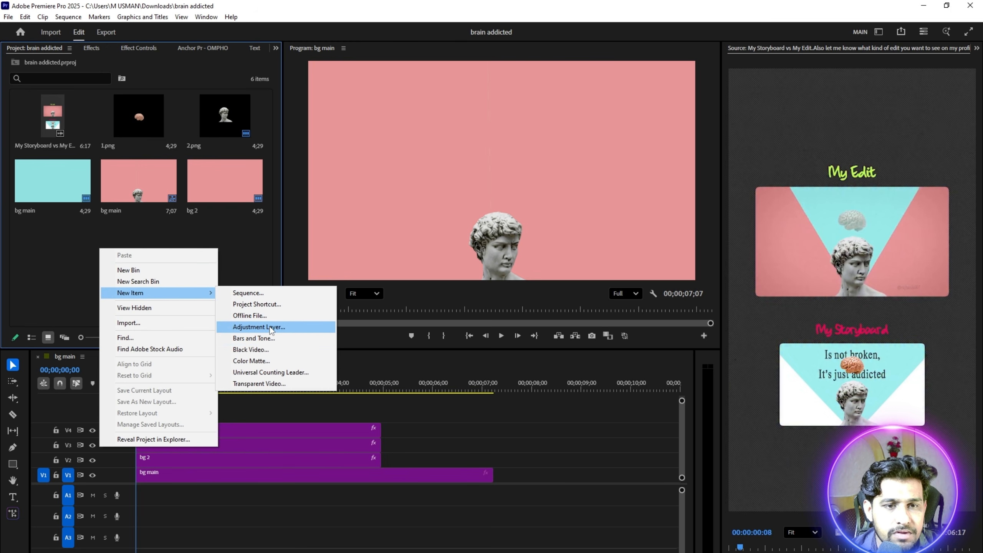
click(269, 326)
click(524, 352)
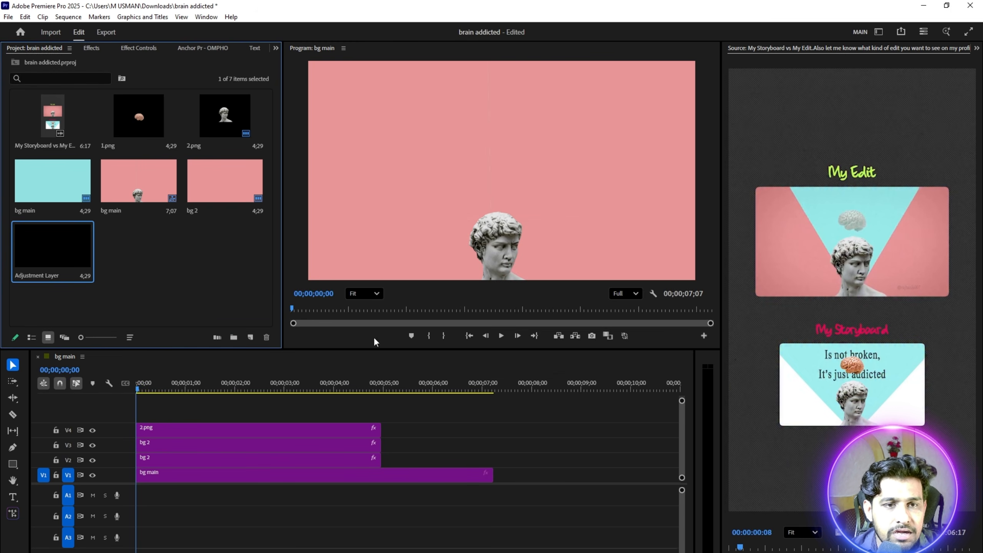
drag(69, 248, 128, 412)
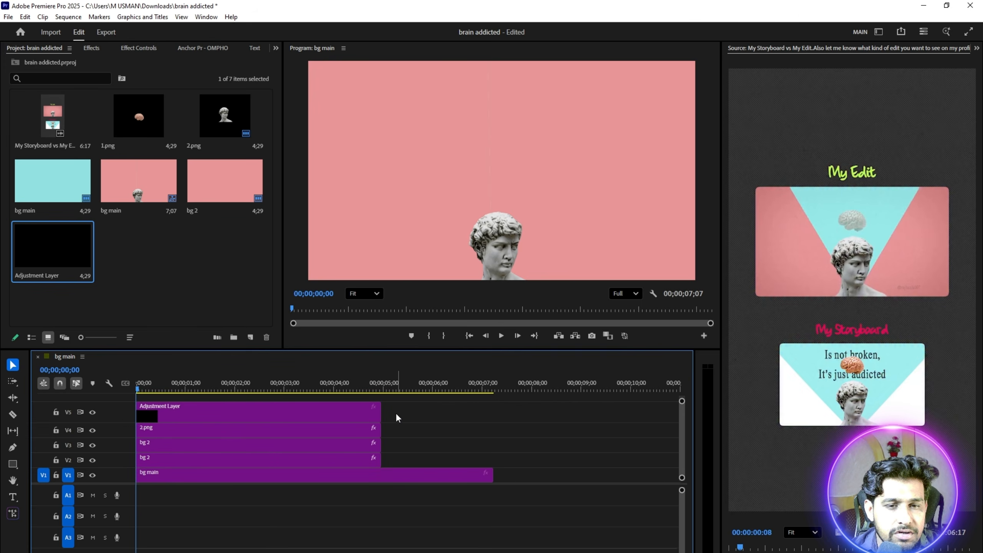
drag(382, 409, 174, 398)
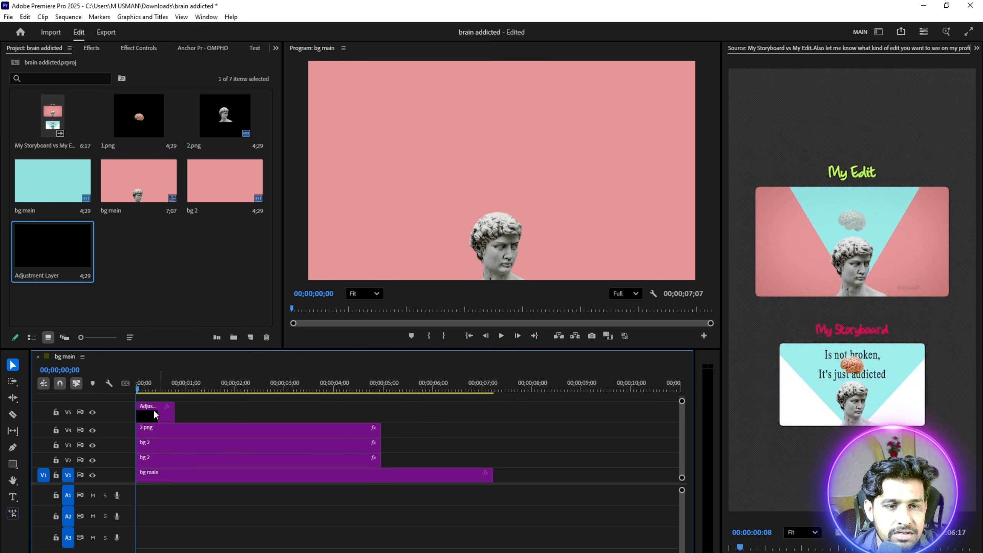
- Find the Gaussian Blur effect and apply it to the V5 adjustment layer with Repeat Edge Pixels on
click(92, 48)
click(68, 65)
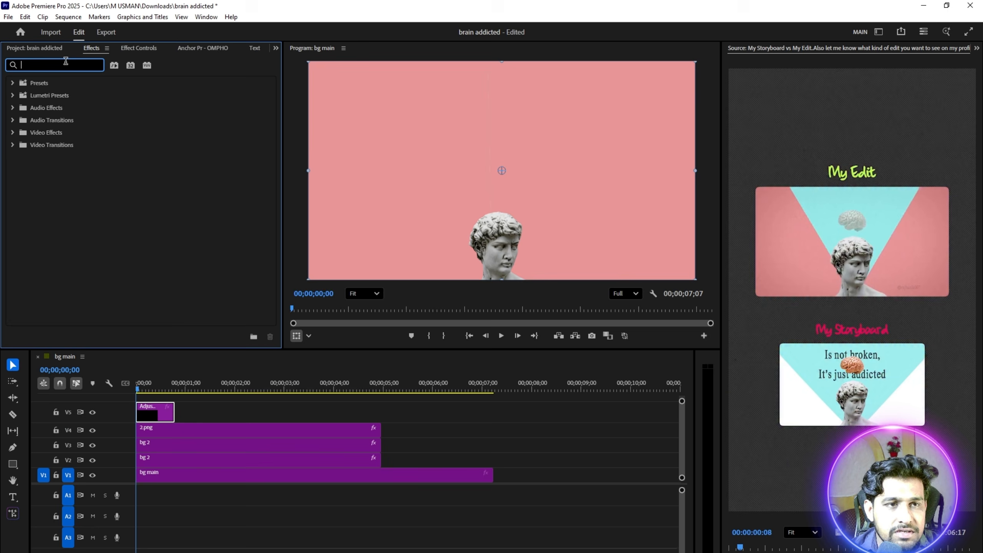
text(blur)
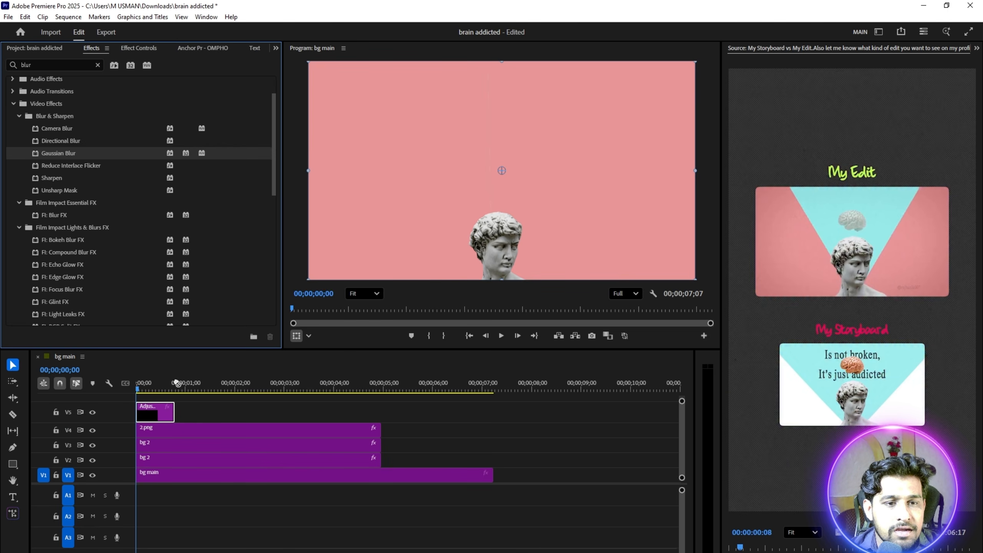
click(131, 50)
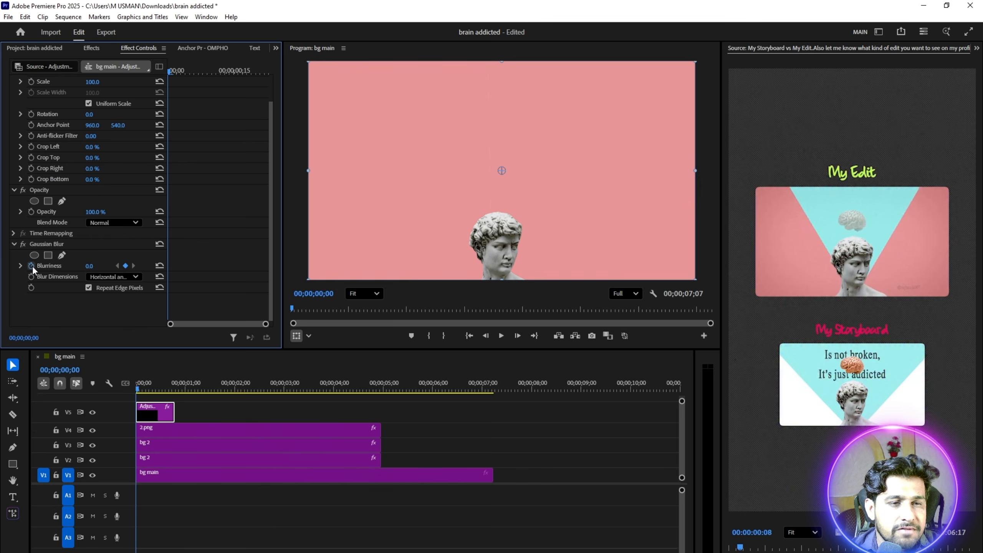
- Keyframe the adjustment layer's Blurriness from 35 at the clip start to 0 at about 0;04
click(31, 266)
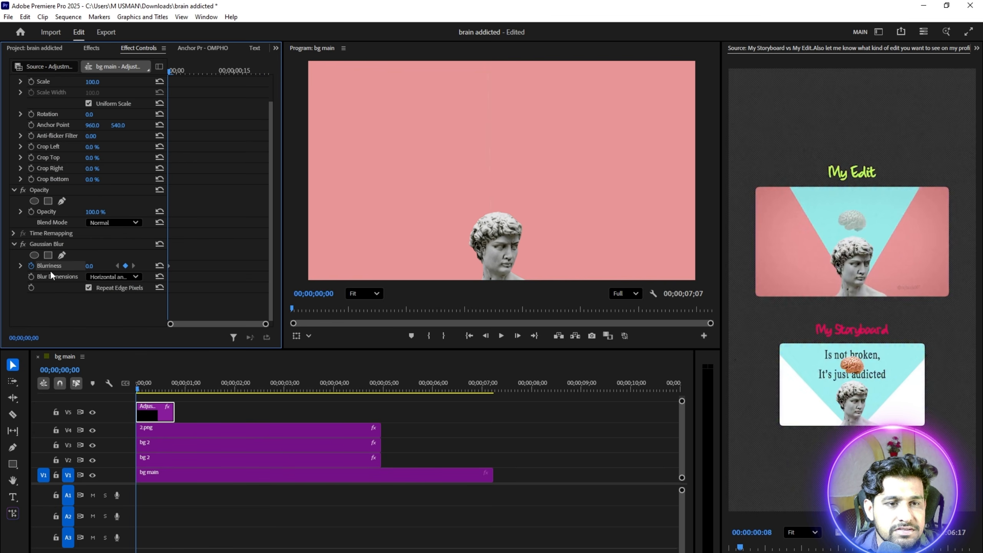
drag(93, 267, 106, 266)
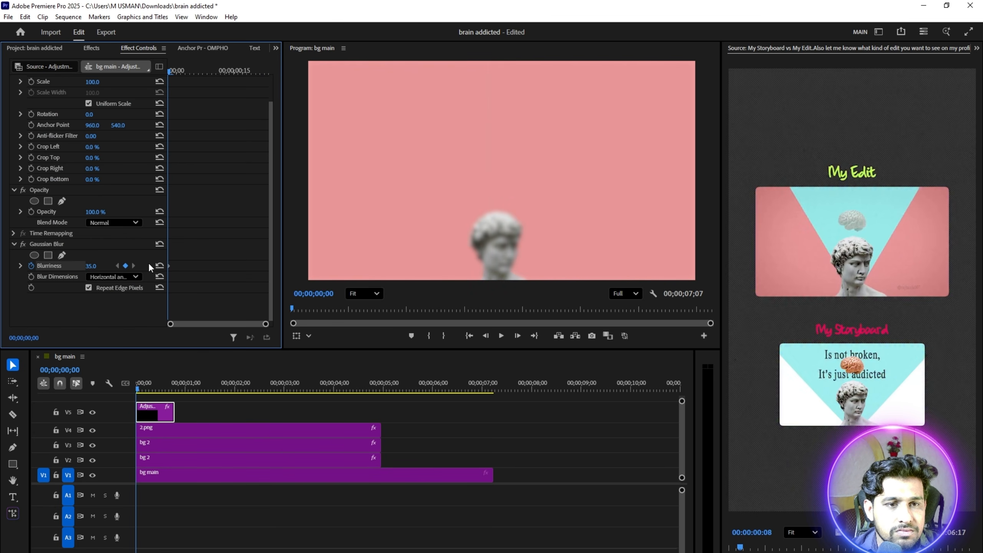
drag(172, 74, 177, 71)
drag(92, 266, 76, 266)
drag(176, 71, 167, 72)
key(space)
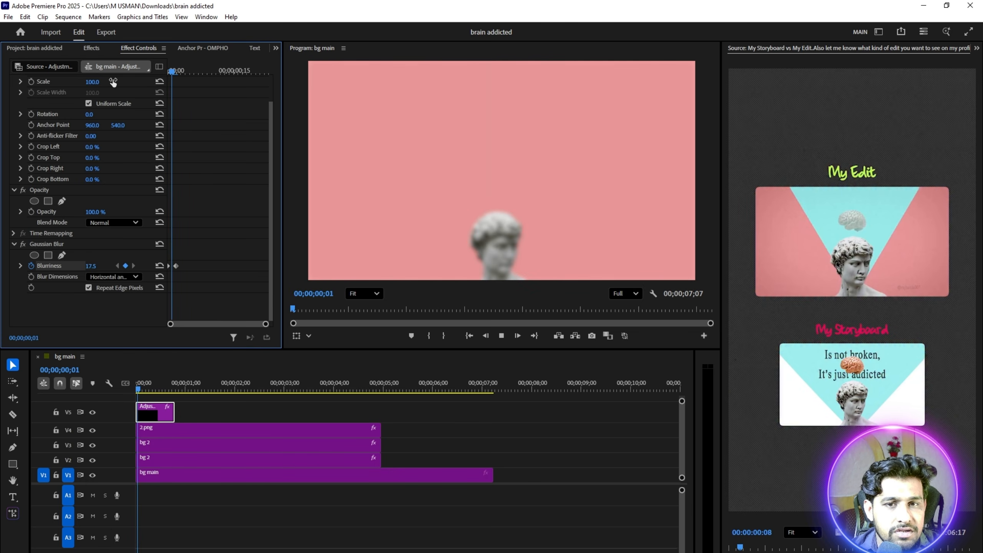
drag(176, 265, 185, 266)
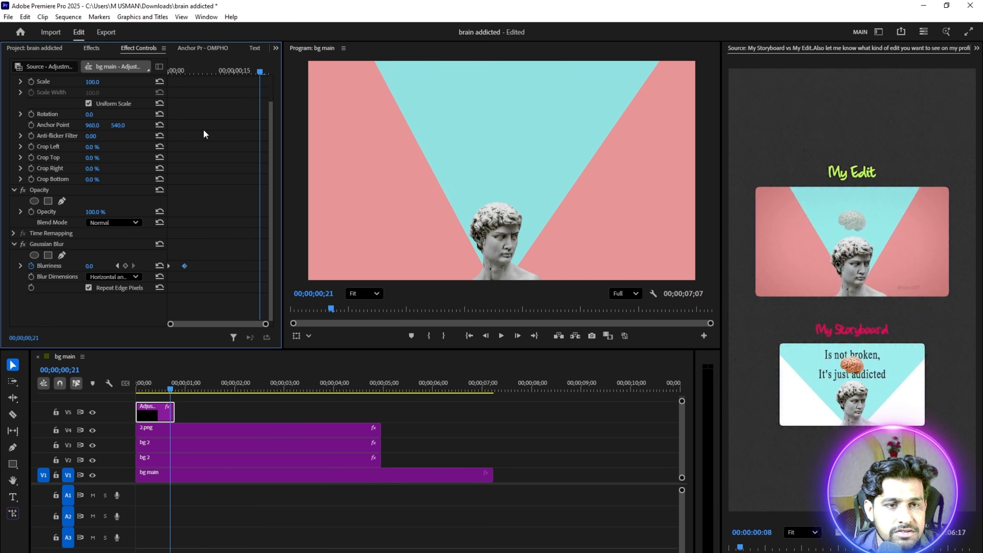
- Play back the opening twice to check the blur clearing as the pink halves open
drag(196, 70, 117, 79)
key(space)
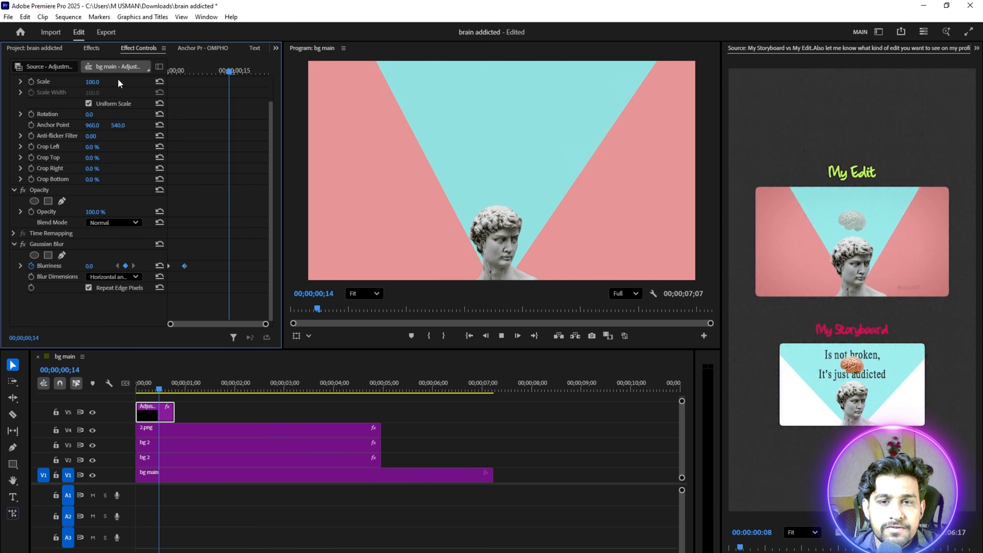
key(space)
drag(181, 74, 117, 80)
key(space)
key(space)
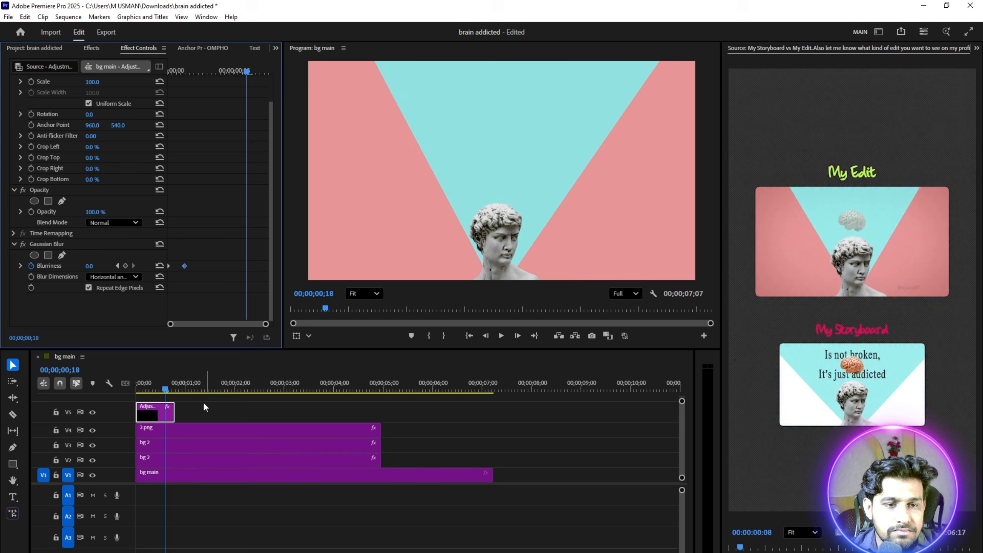
- Place the brain image 1.png on V6 starting at 0;18 and set its Scale to 140
click(196, 409)
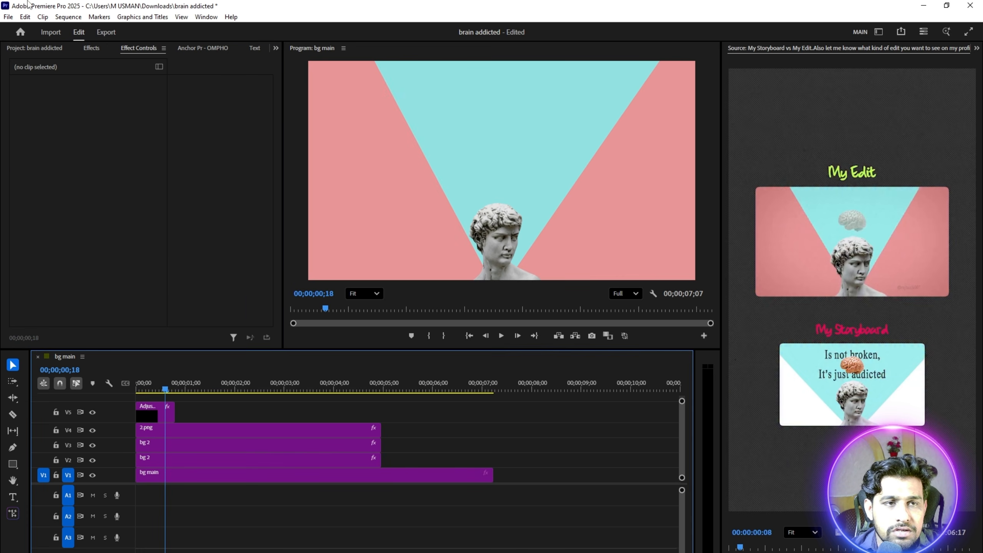
click(42, 49)
drag(140, 145, 189, 399)
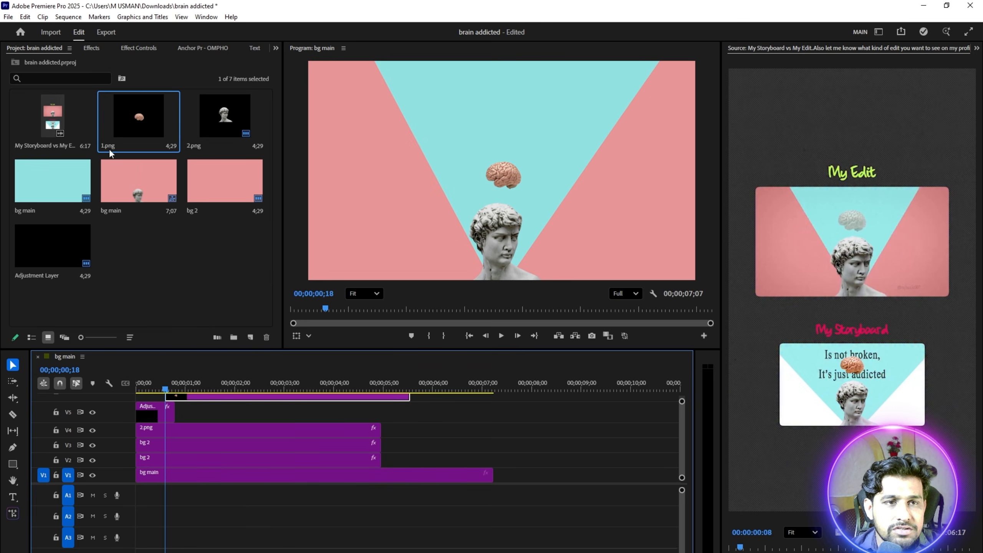
click(139, 48)
drag(92, 114, 107, 115)
click(491, 175)
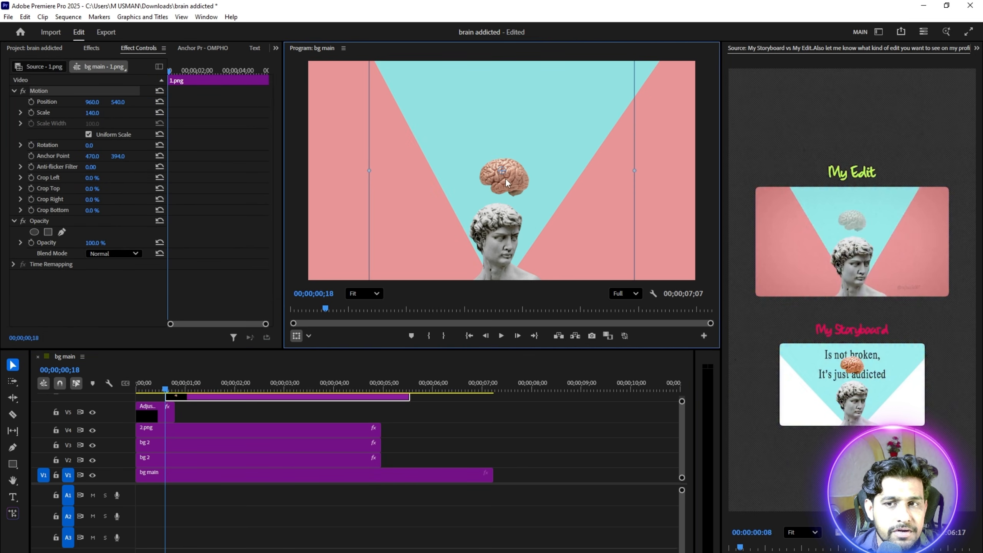
- Check the brain's placement in the reference video and move the brain above the statue to about 949.8, 257.9
drag(740, 548, 763, 549)
drag(500, 205, 507, 132)
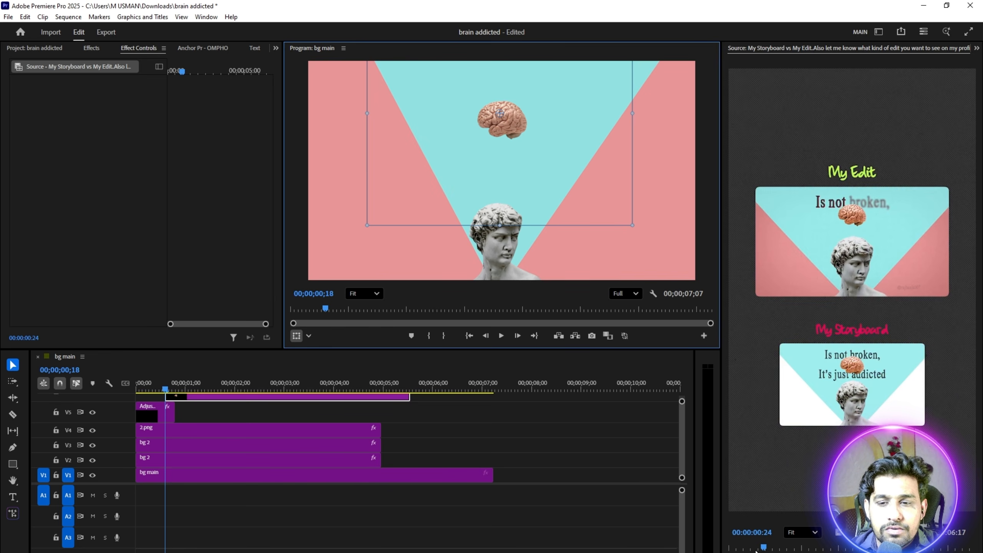
drag(759, 549, 750, 549)
key(space)
key(space)
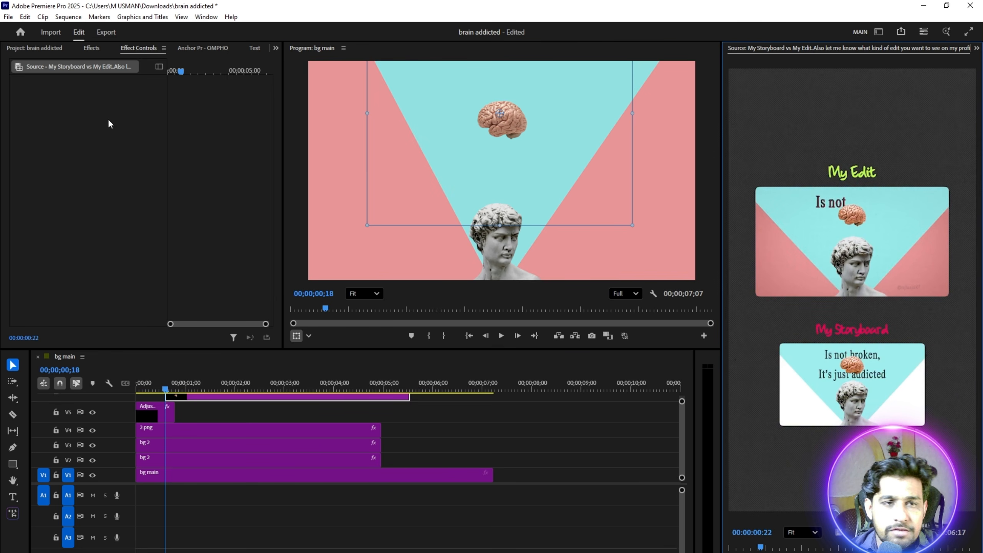
- Keyframe the brain's Position and Opacity so it rises and fades in by just before 2;00, and save the project
click(177, 395)
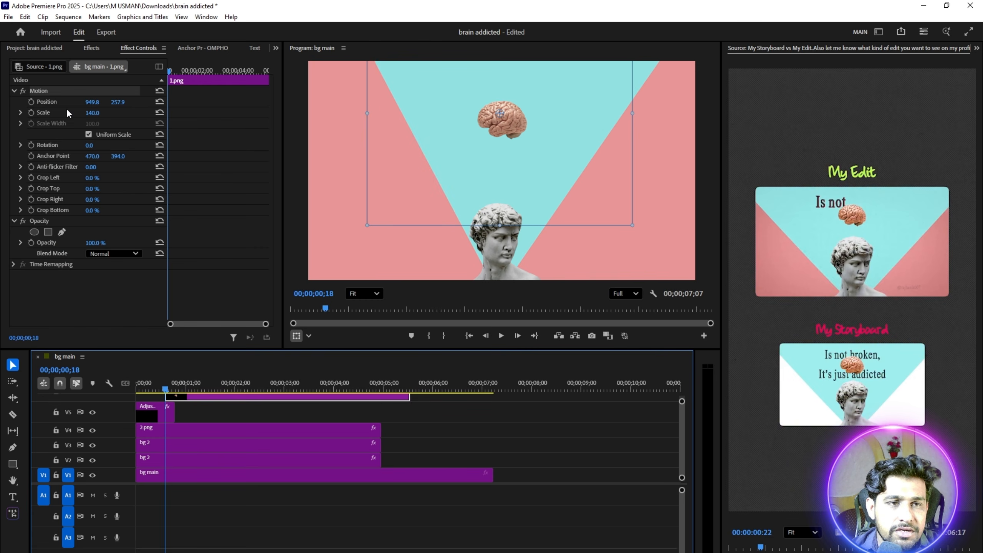
click(31, 102)
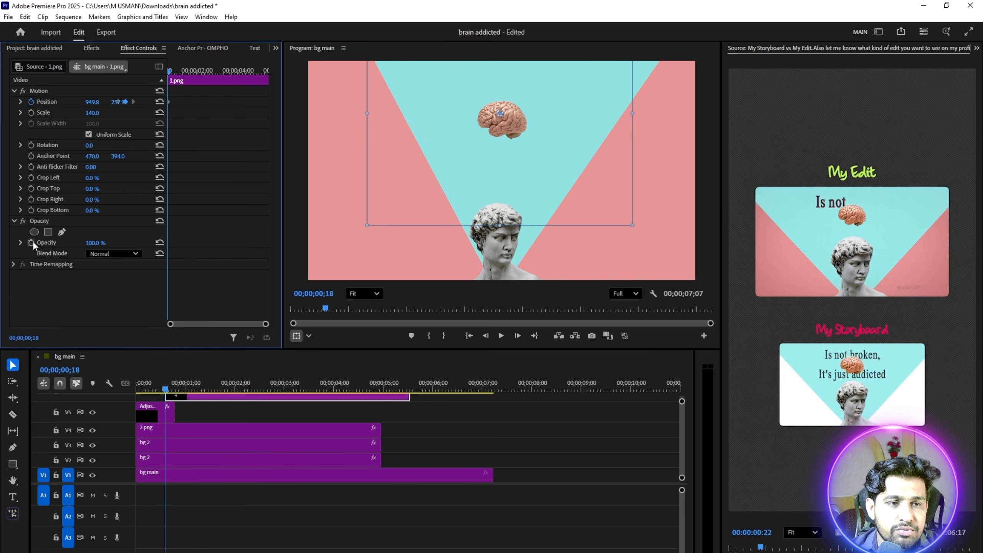
click(32, 243)
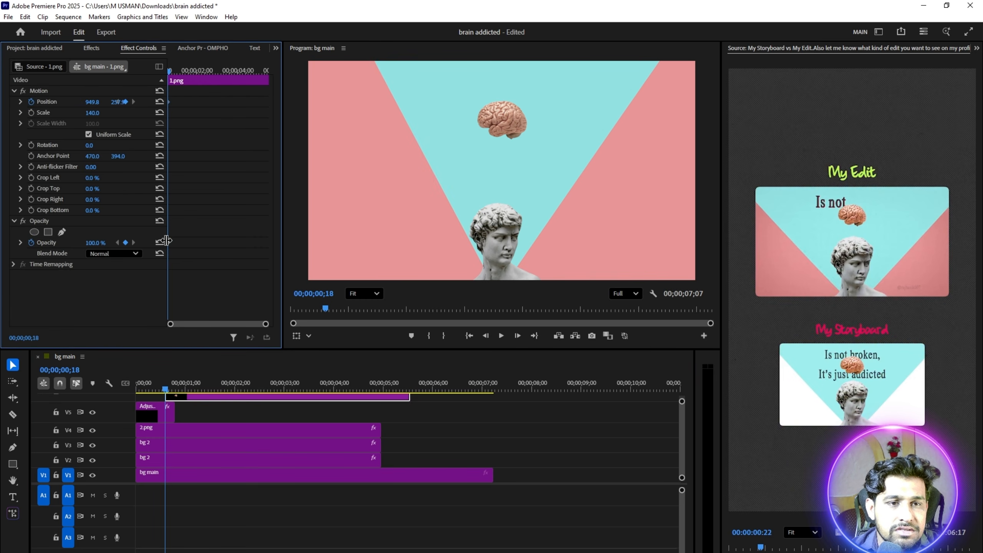
drag(181, 93, 202, 226)
drag(106, 102, 123, 101)
drag(94, 243, 58, 242)
key(ctrl+s)
key(space)
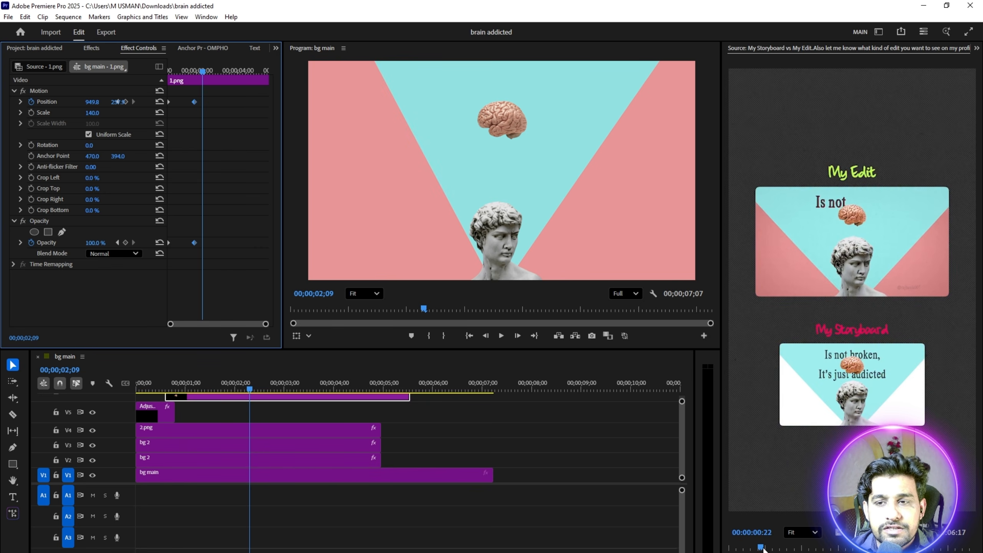
- Show the reference video at 2:01 and dock the Premiere Composer panel beside Effect Controls
drag(760, 547, 802, 548)
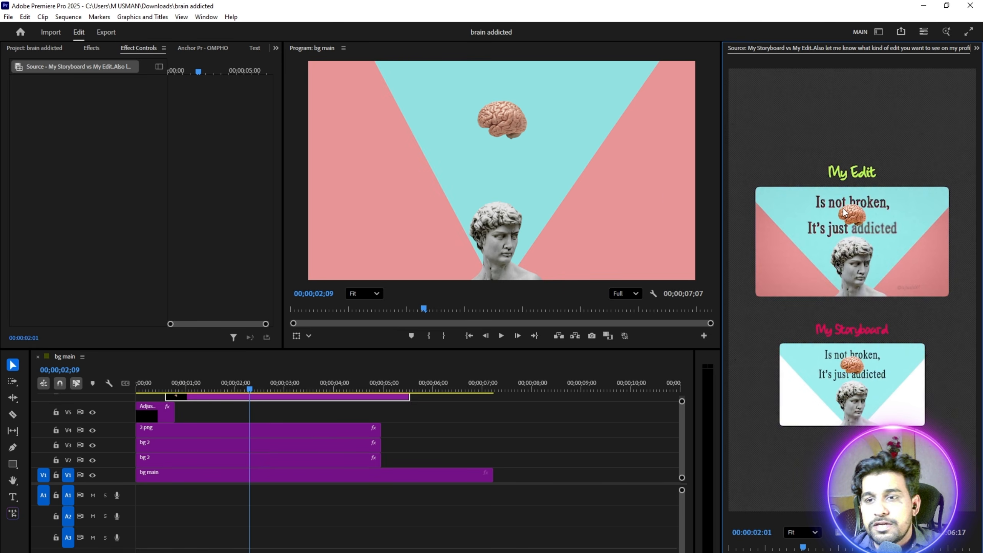
key(shift+1)
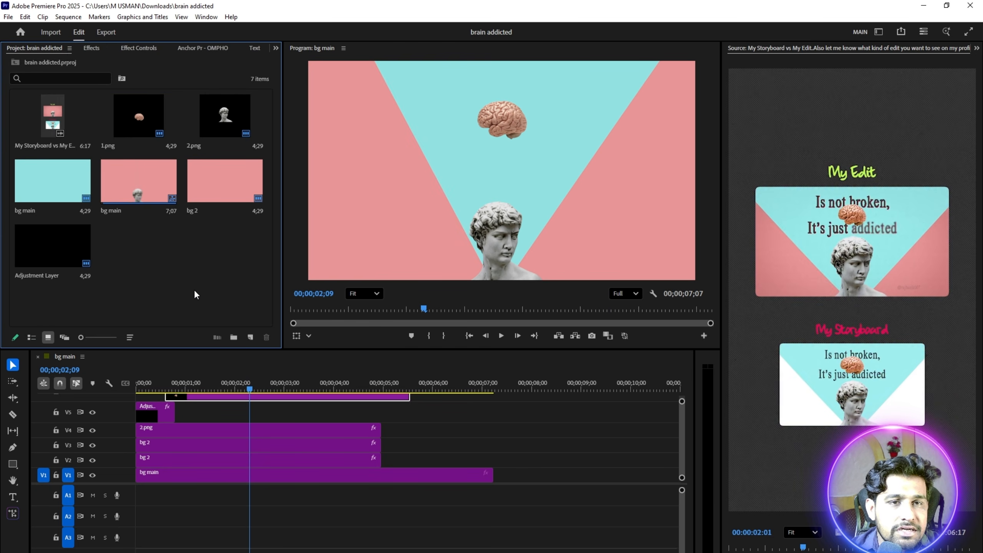
click(275, 48)
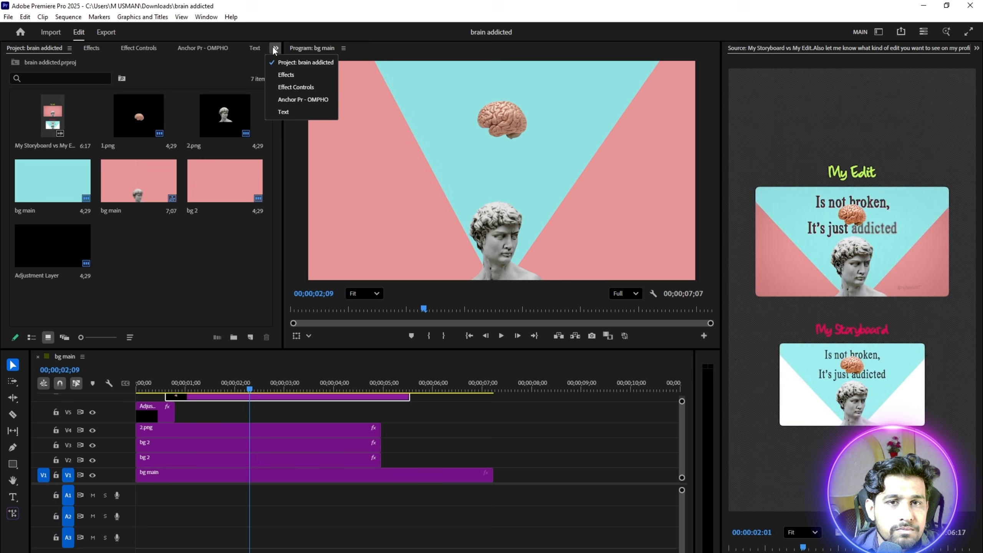
click(976, 48)
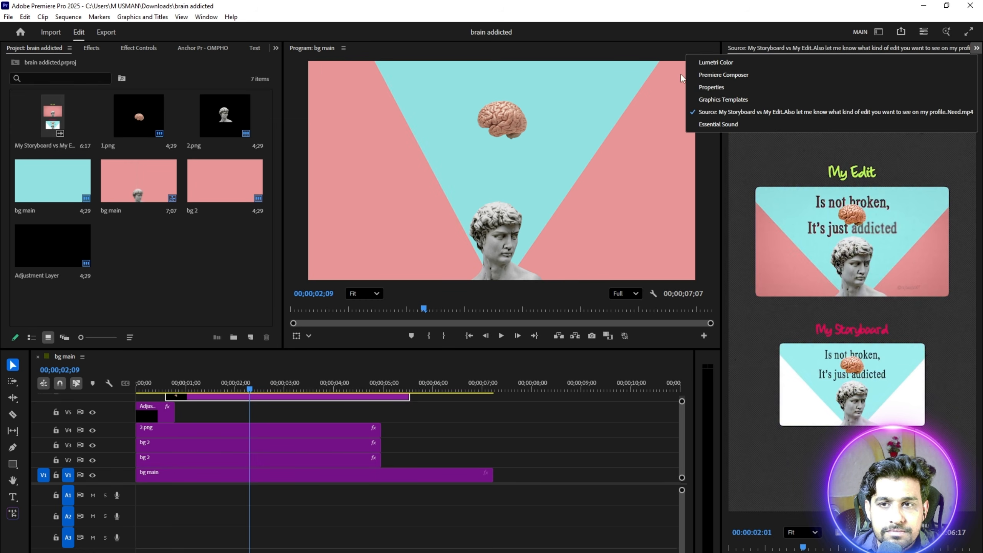
click(723, 75)
drag(786, 52, 201, 49)
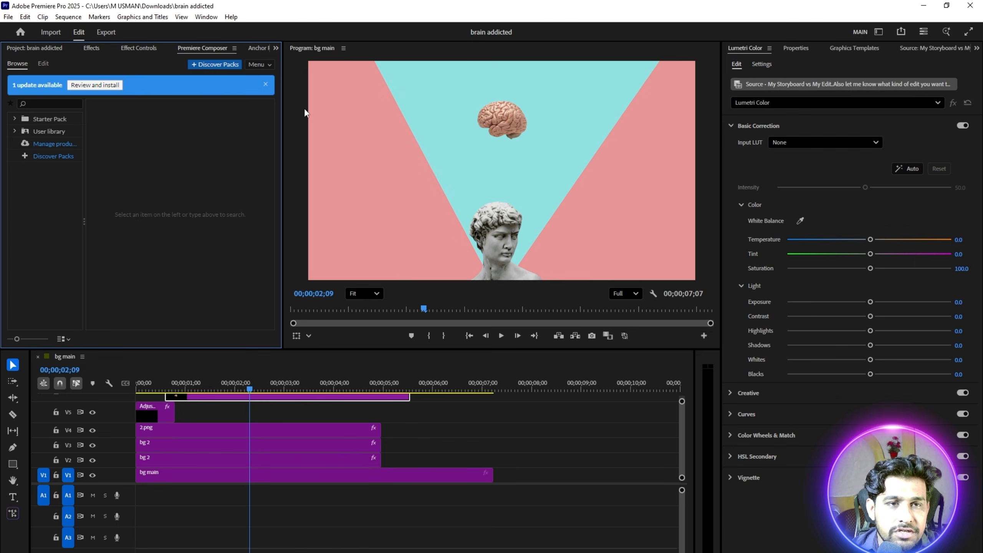
click(907, 46)
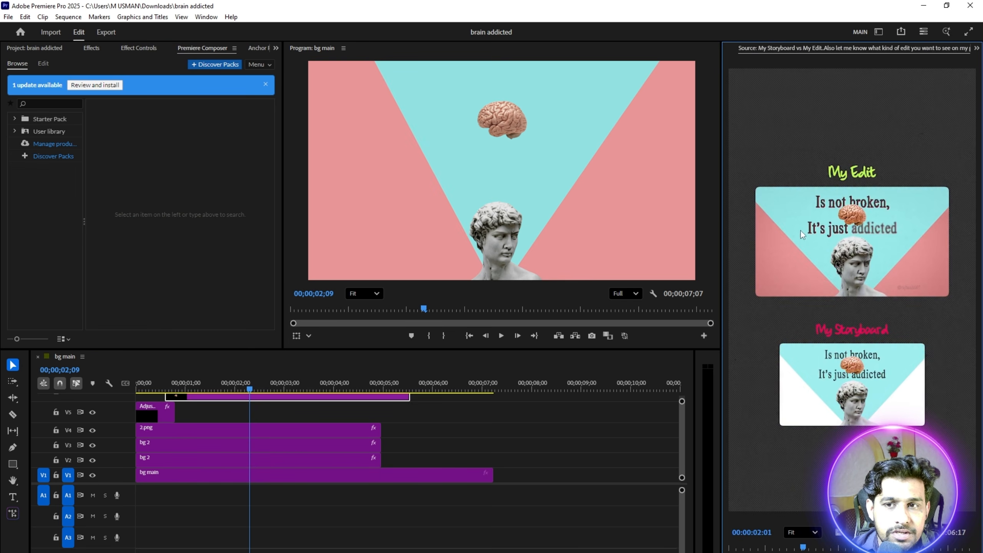
- Add the Starter Pack text preset Ease Fade & Position X 1 - Right at 1;01 on a new track above the brain
click(15, 119)
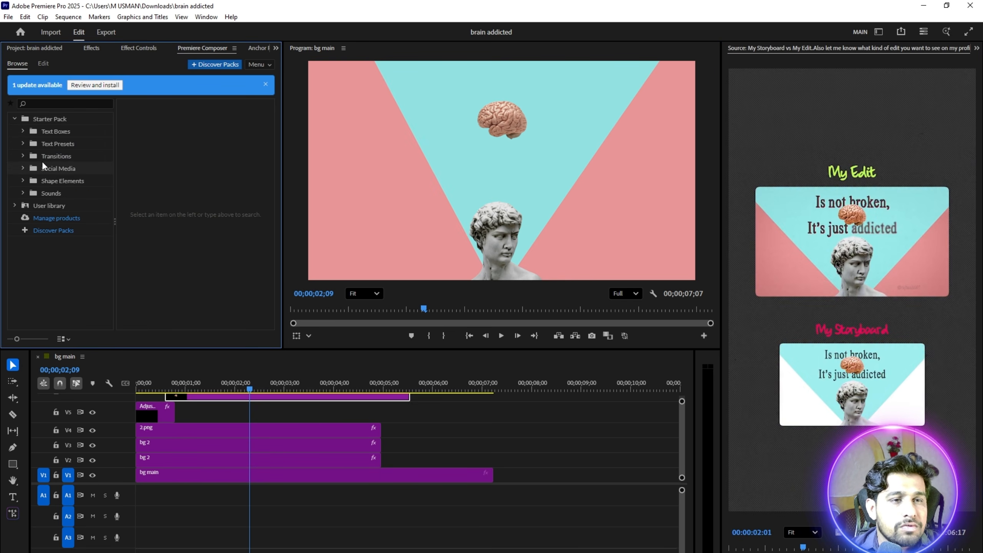
click(52, 144)
scroll(155, 174, down, 1)
scroll(164, 184, up, 3)
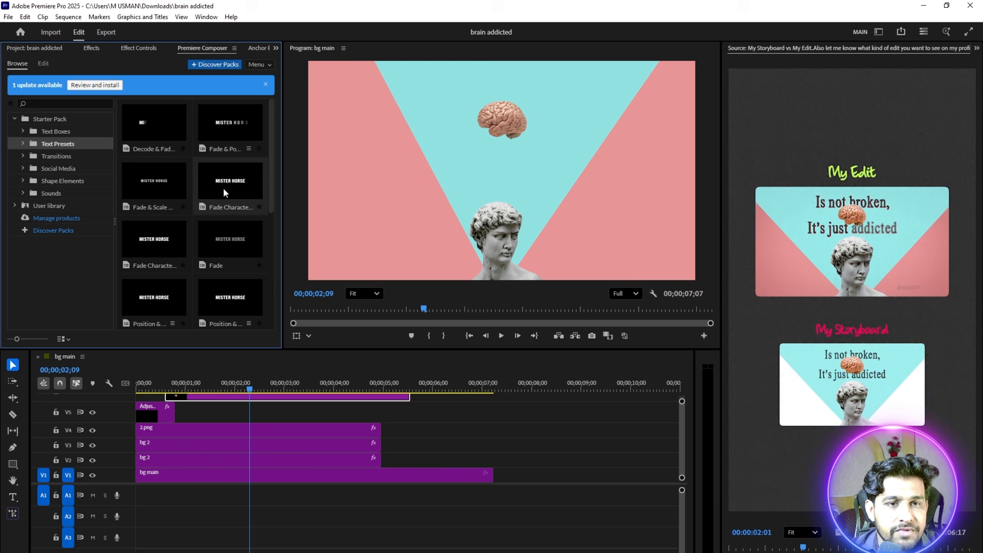
scroll(217, 198, down, 3)
scroll(218, 197, up, 3)
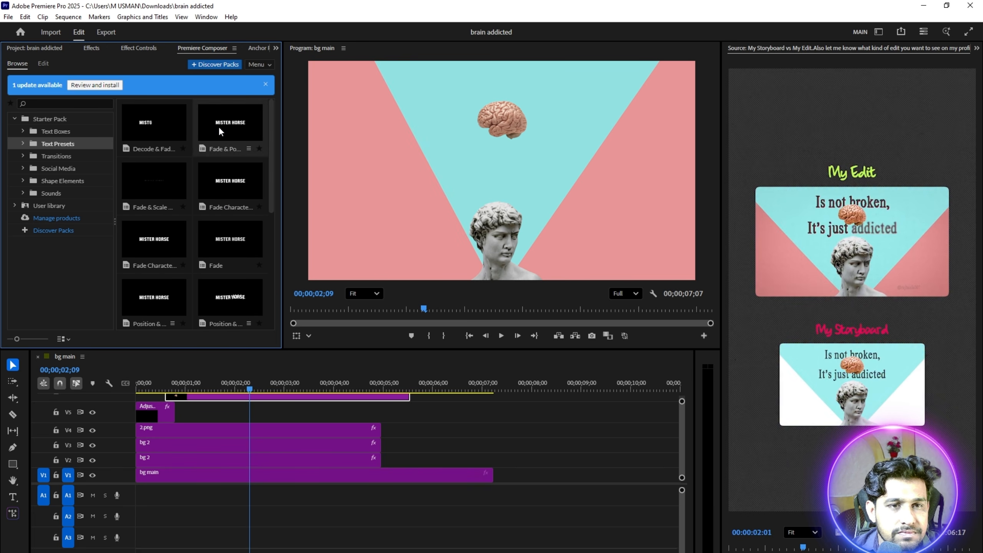
drag(231, 123, 188, 412)
drag(681, 403, 681, 398)
drag(210, 444, 211, 416)
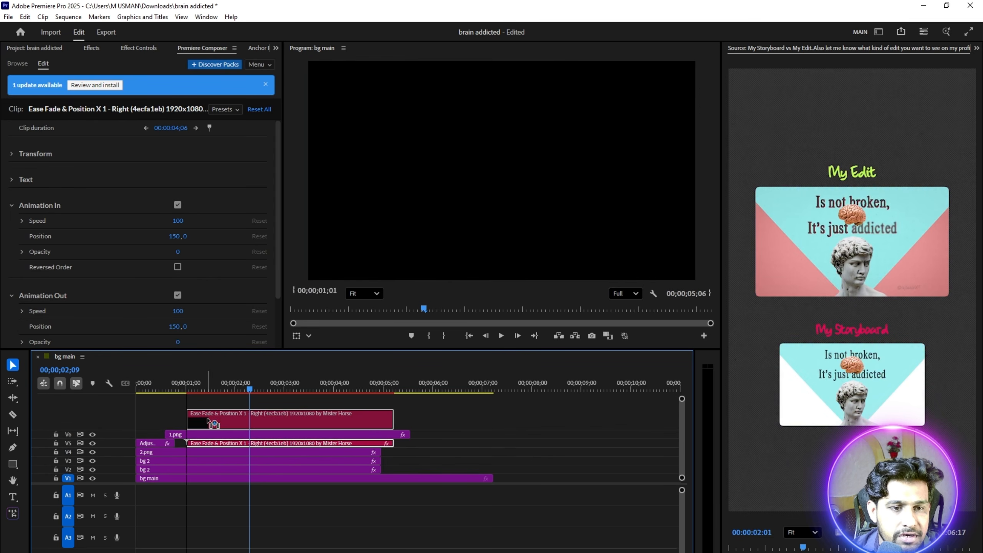
- Move the brain clip down to track V5 and the text preset to V6, and enlarge the video tracks
click(188, 435)
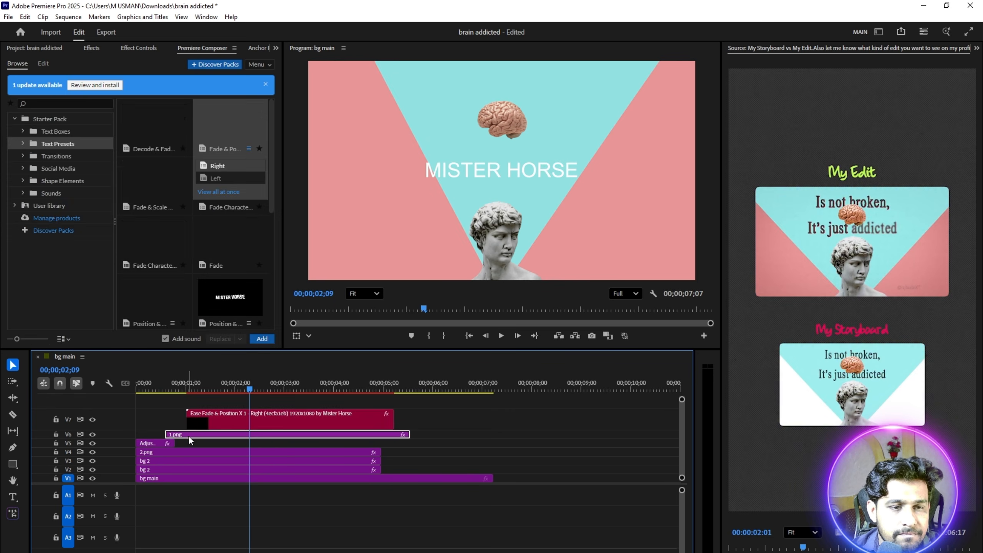
drag(188, 435, 226, 435)
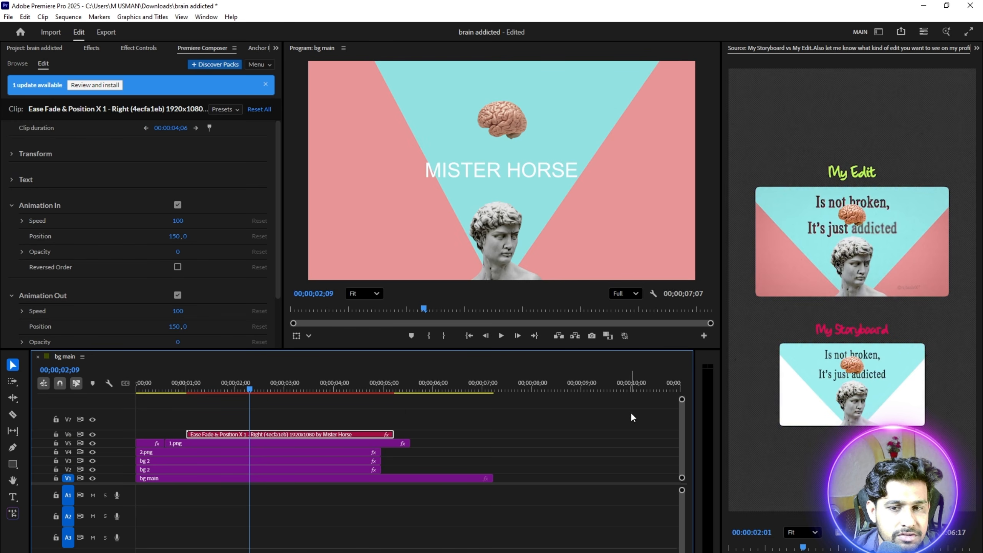
mouse_move(682, 397)
mouse_down()
mouse_move(688, 404)
mouse_move(690, 392)
mouse_up()
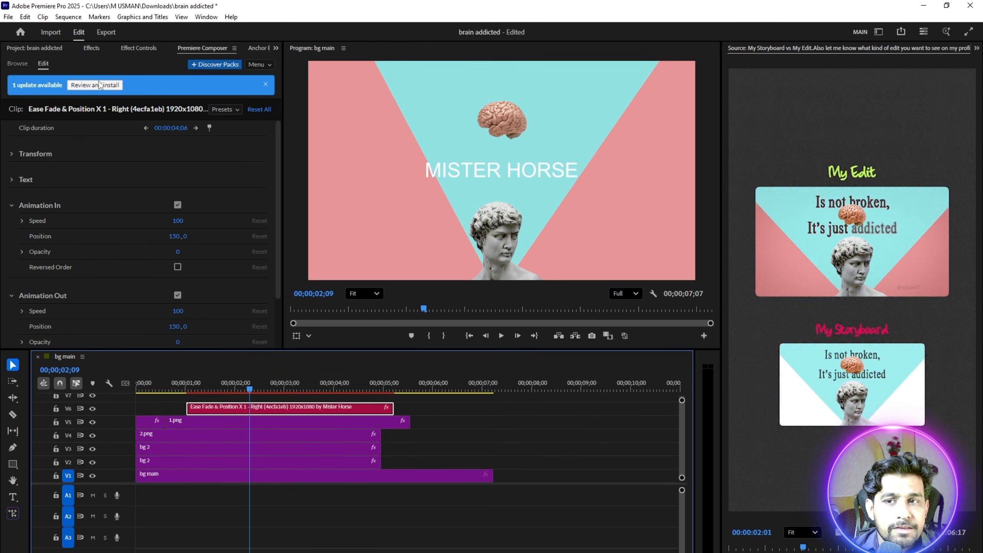
- Dock the Properties panel beside Effect Controls and show the reference video again
click(276, 47)
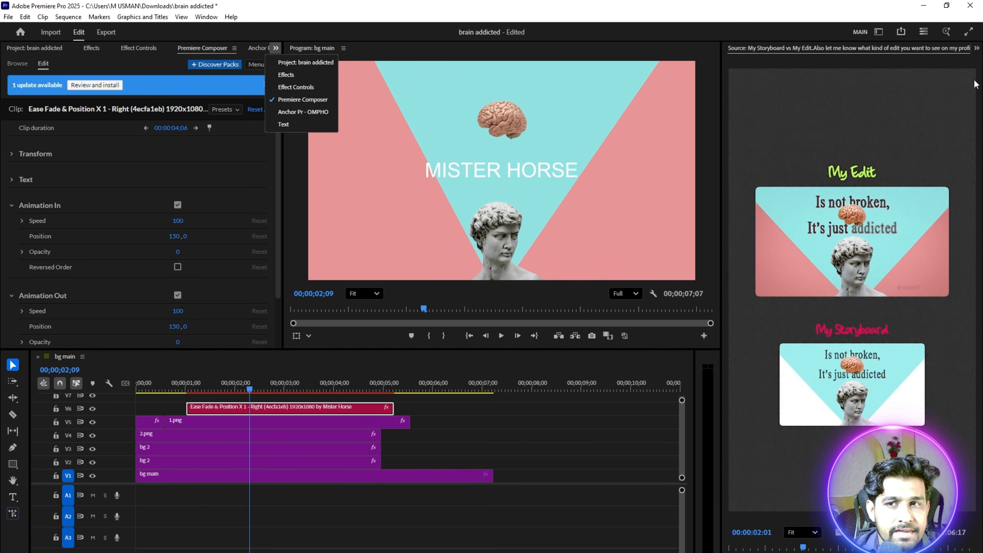
click(976, 48)
click(845, 74)
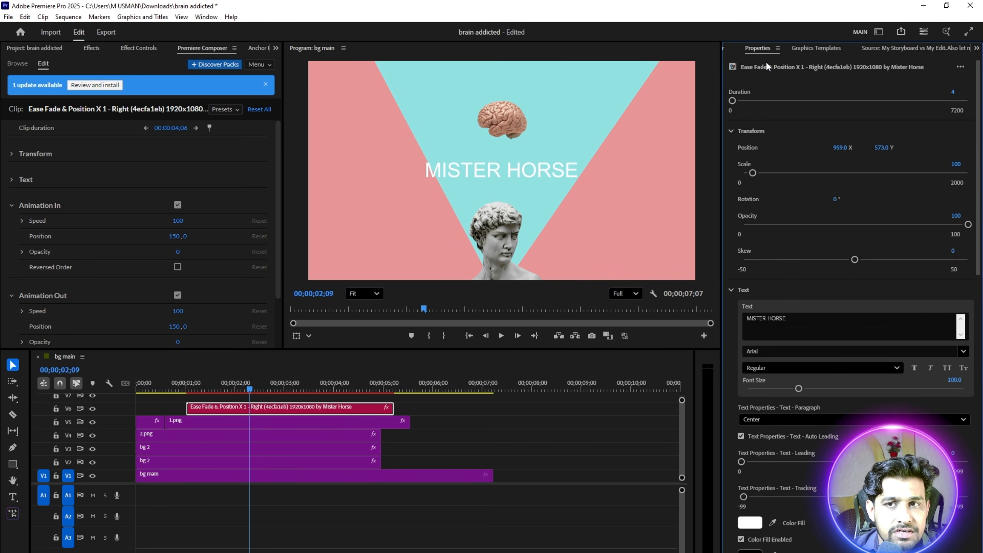
drag(179, 38, 211, 80)
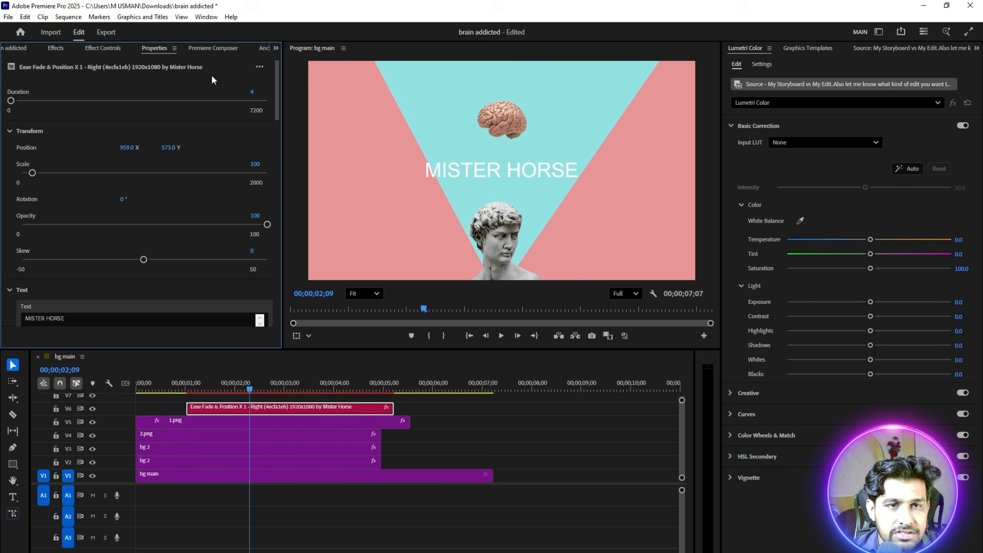
click(909, 48)
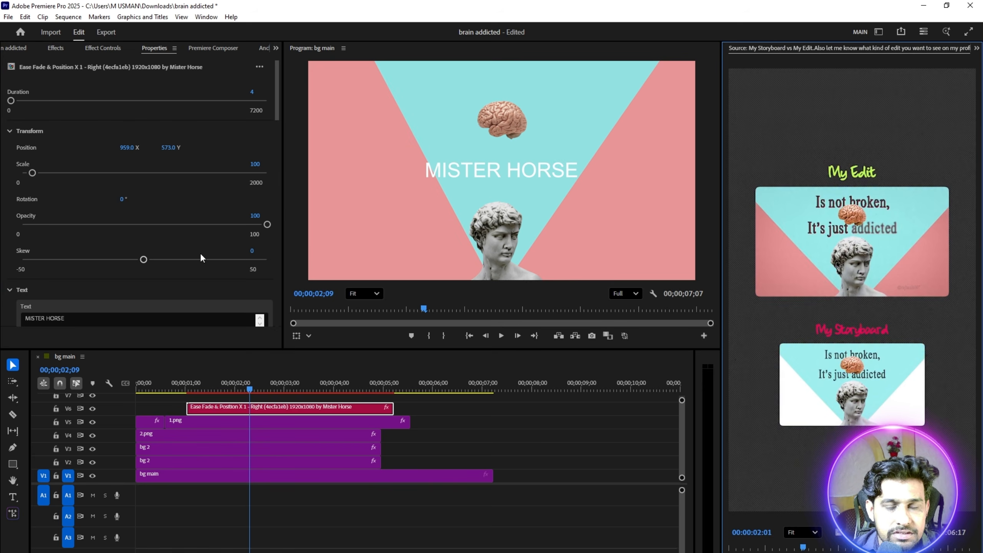
- Replace the preset's placeholder text with "Is not broken,"
scroll(193, 191, down, 2)
scroll(192, 190, down, 2)
click(103, 209)
key(ctrl+shift+Left)
key(ctrl+shift+Left)
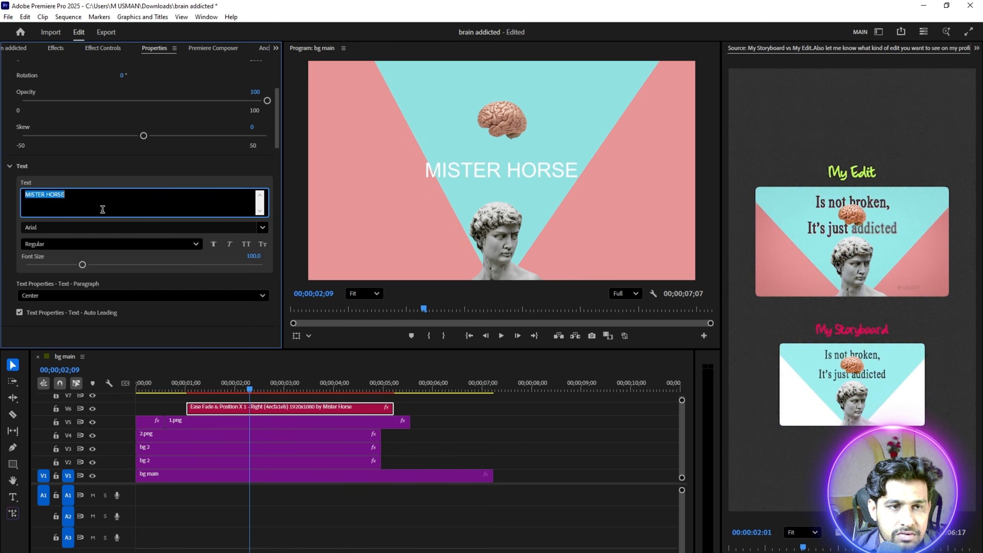
key(BackSpace)
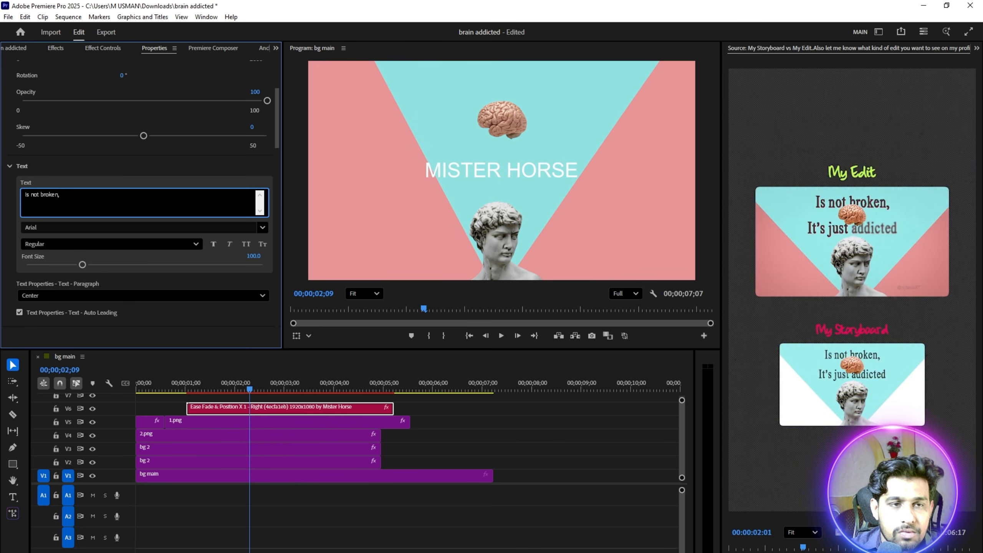
click(123, 171)
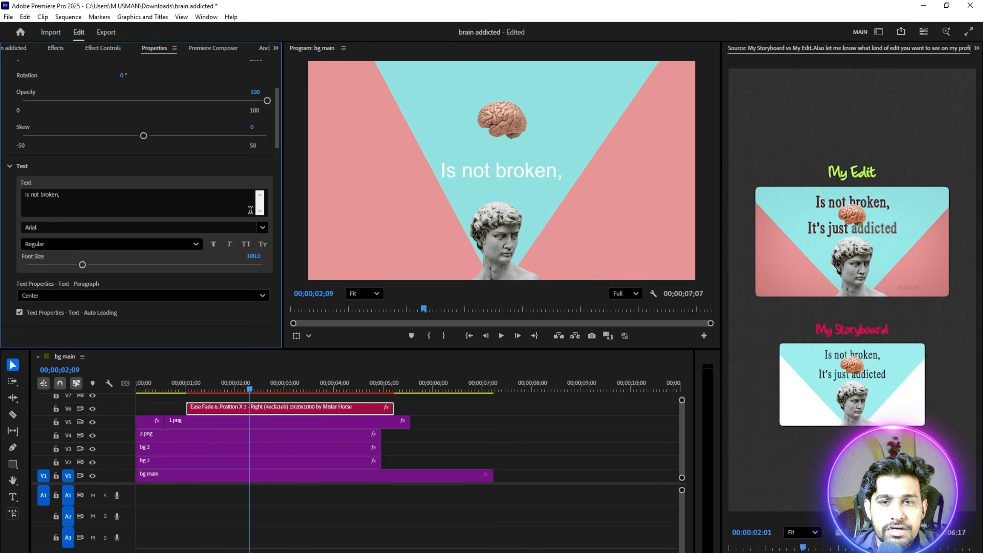
- Set the text's font to Helvetica Rounded Bold and its size to 82.4
click(216, 222)
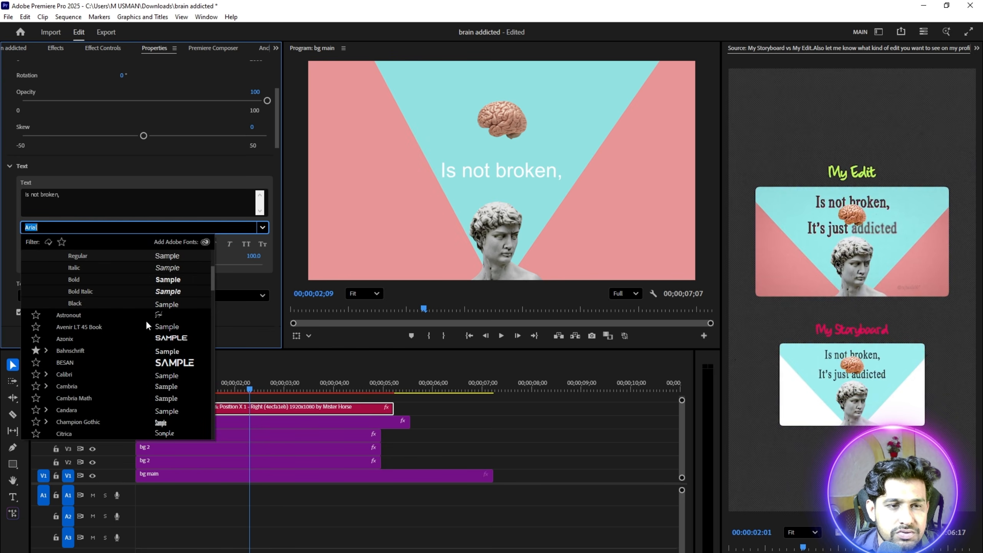
scroll(189, 375, down, 5)
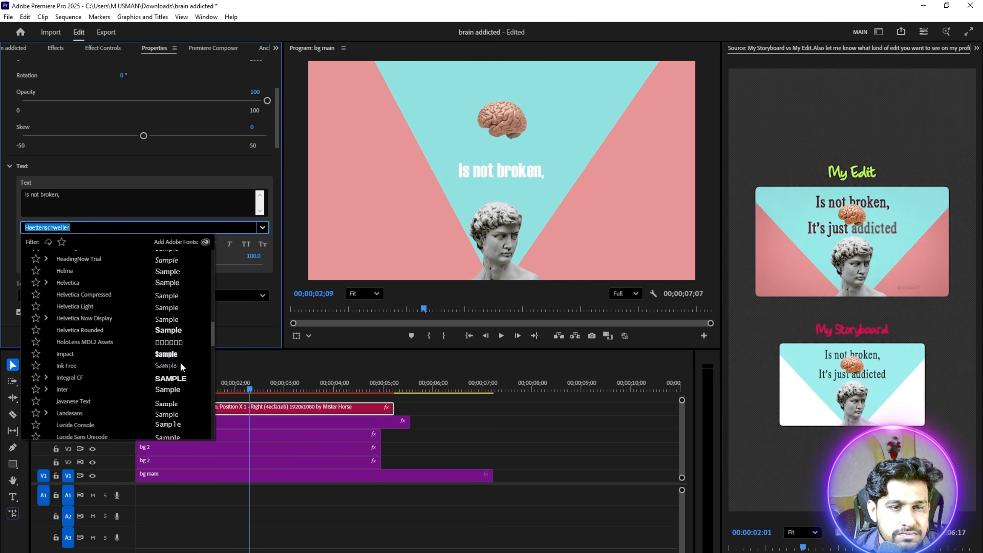
click(179, 362)
drag(74, 264, 70, 264)
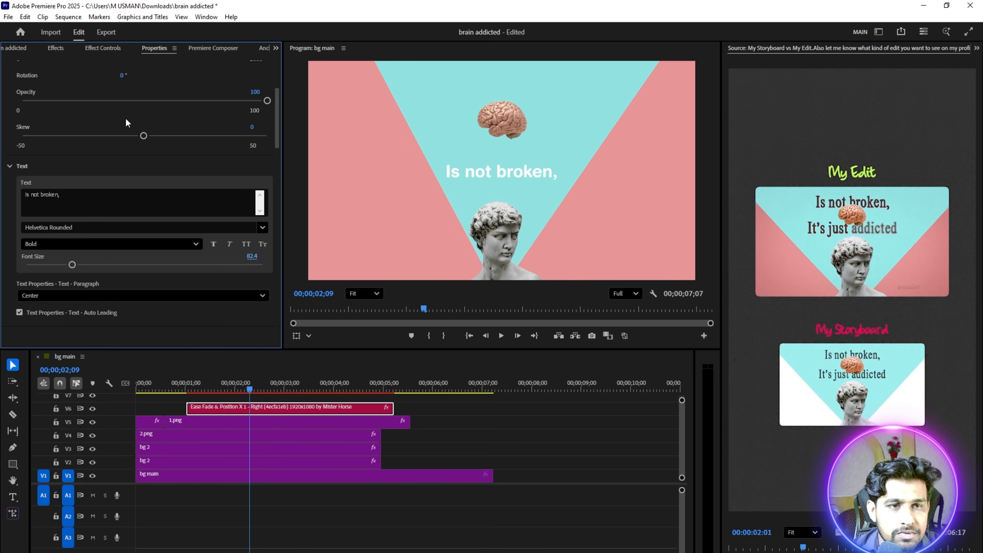
- Raise the text to a vertical Position of 184.0 and layer the brain clip on V6 above the text clip
click(103, 48)
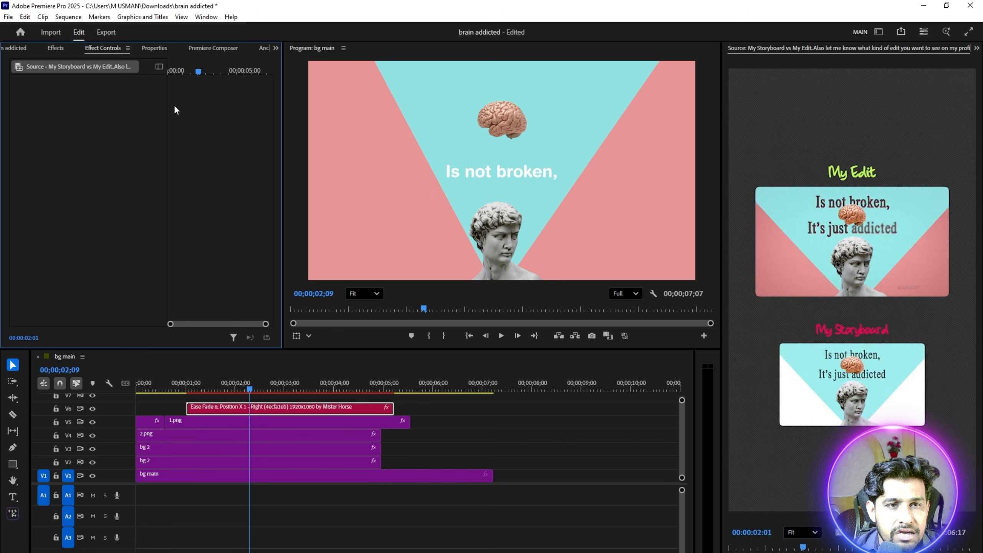
click(249, 409)
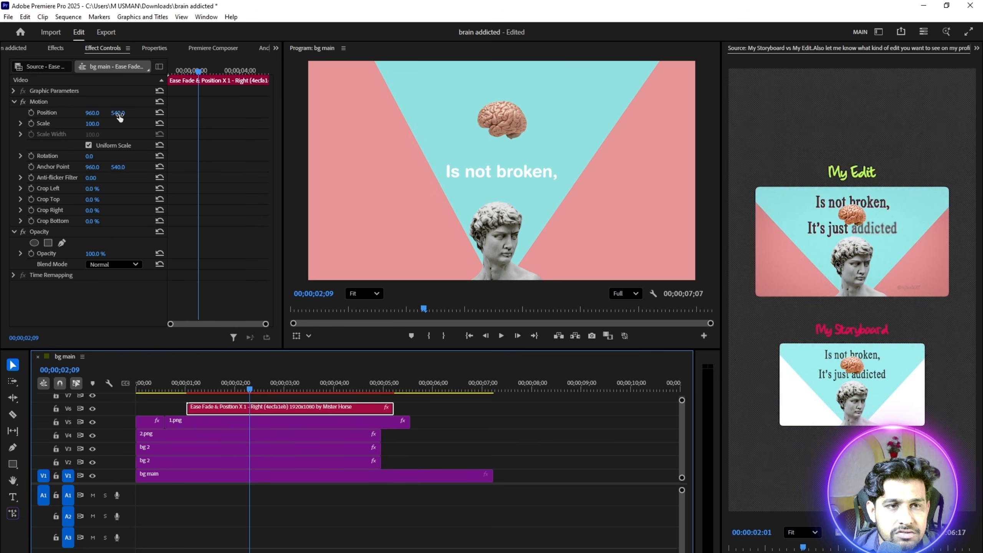
drag(118, 112, 69, 113)
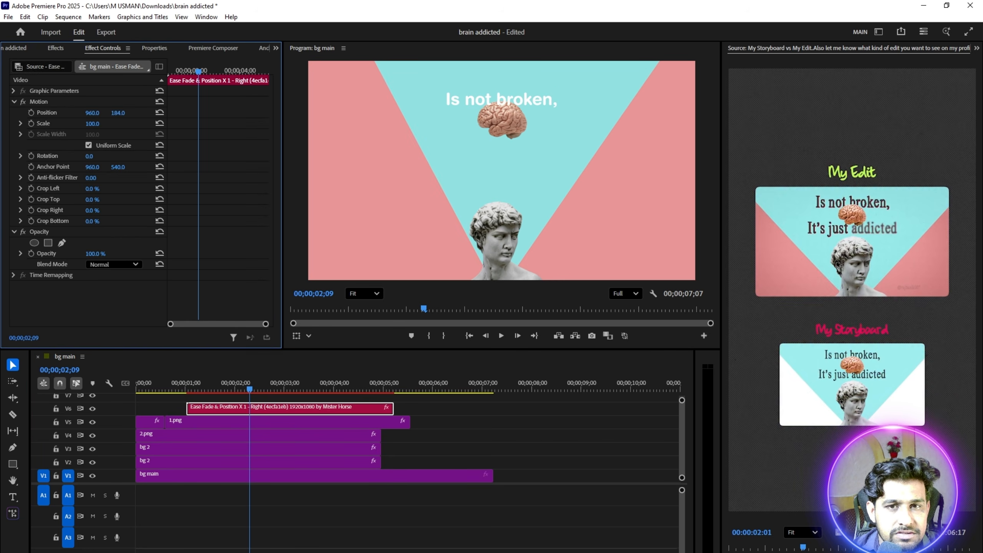
drag(195, 422, 213, 409)
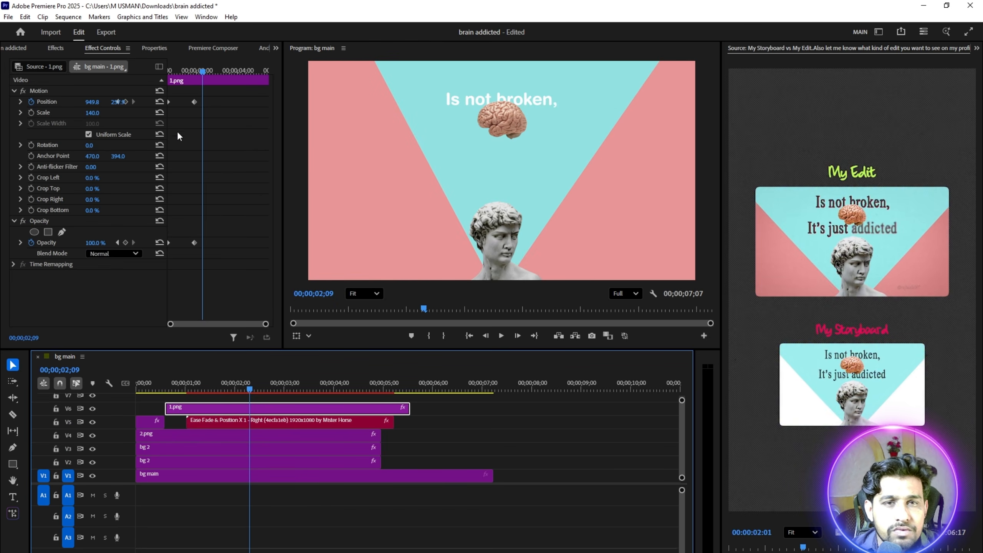
mouse_move(238, 394)
mouse_down()
mouse_move(179, 383)
mouse_move(232, 387)
mouse_up()
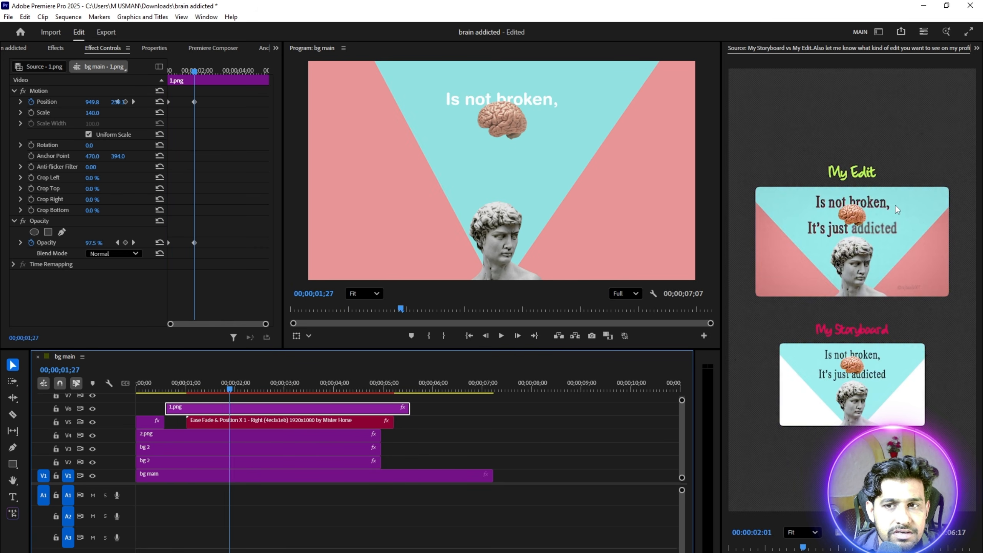
- Sample the text's fill color from the dark lettering in the enlarged reference video
click(155, 48)
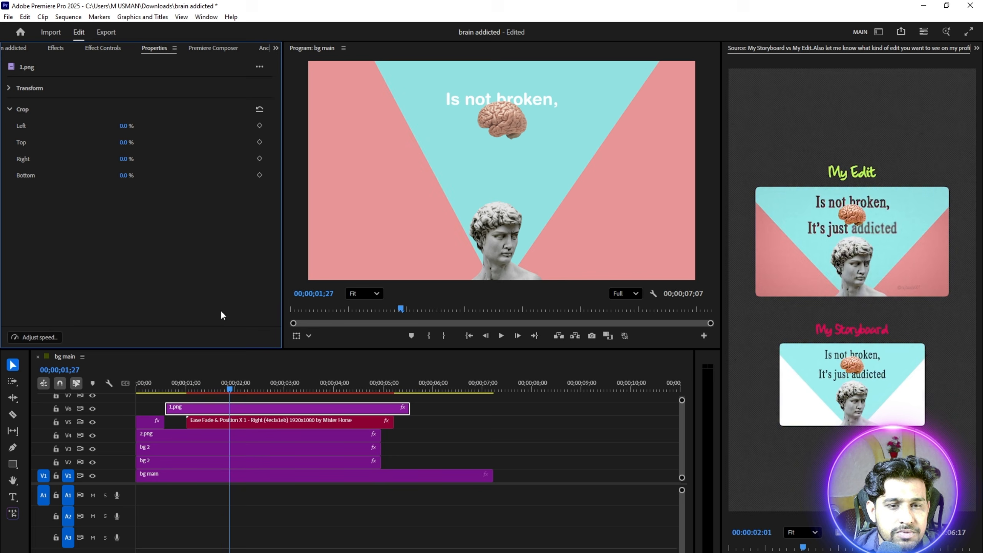
click(230, 418)
scroll(147, 128, down, 3)
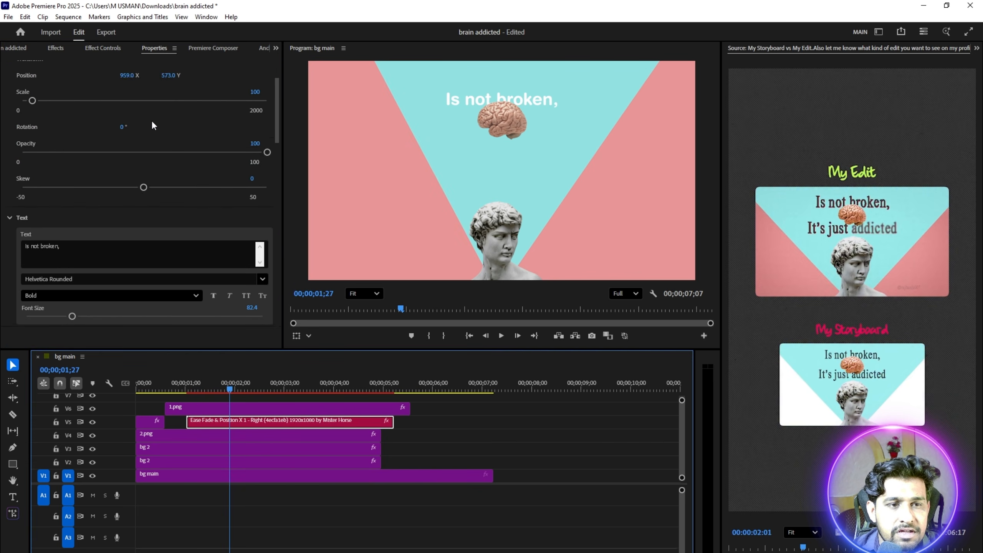
scroll(153, 139, down, 6)
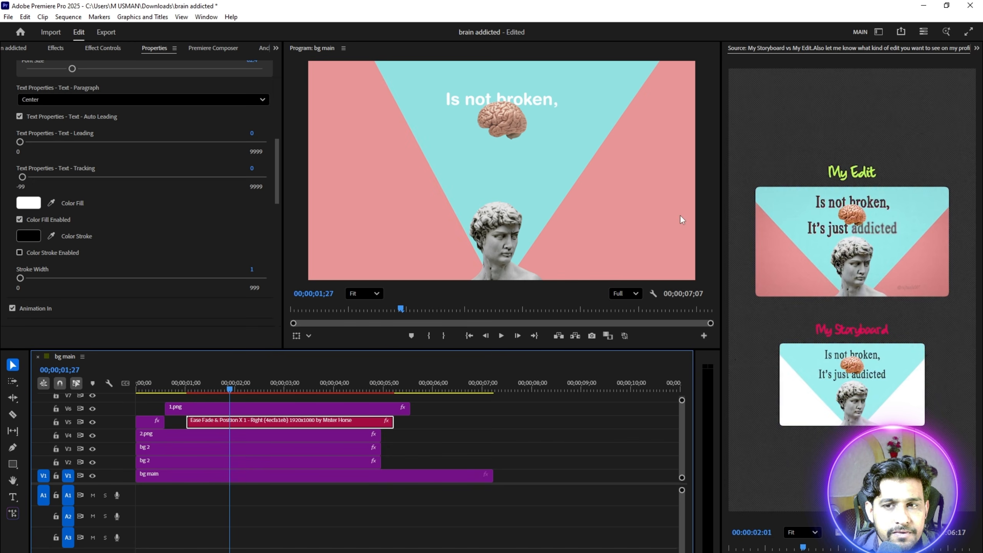
scroll(798, 175, up, 5)
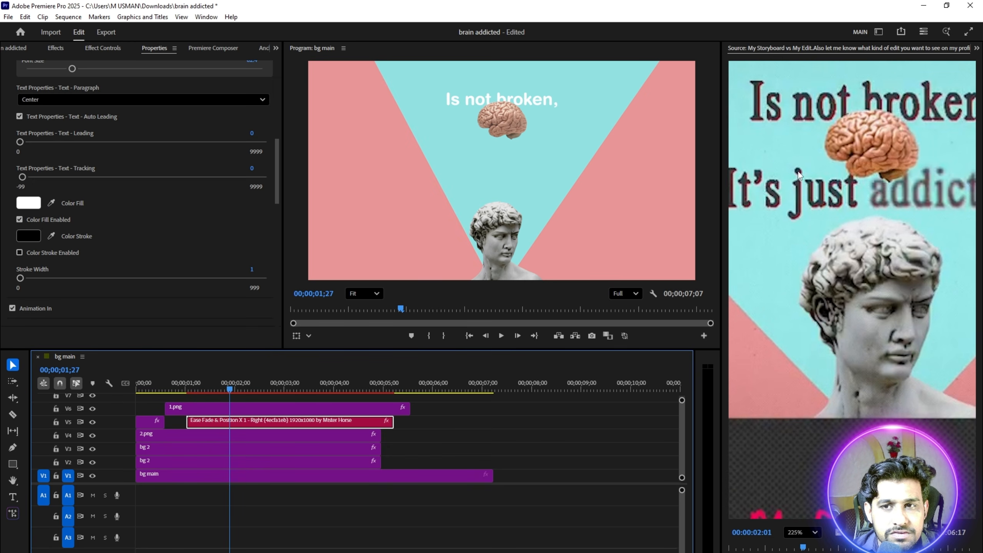
click(50, 204)
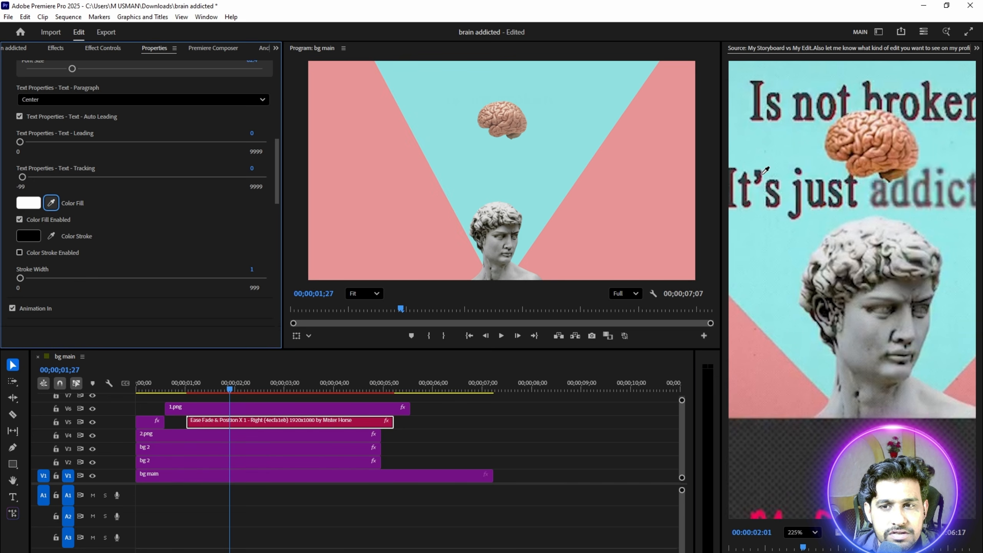
click(799, 187)
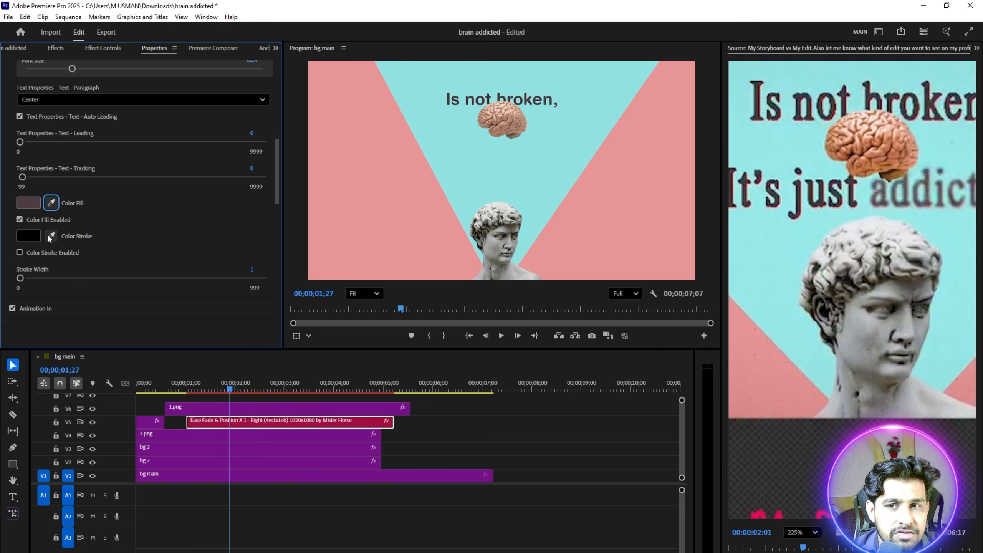
- Enable the text's color stroke and make the stroke bright red
click(19, 252)
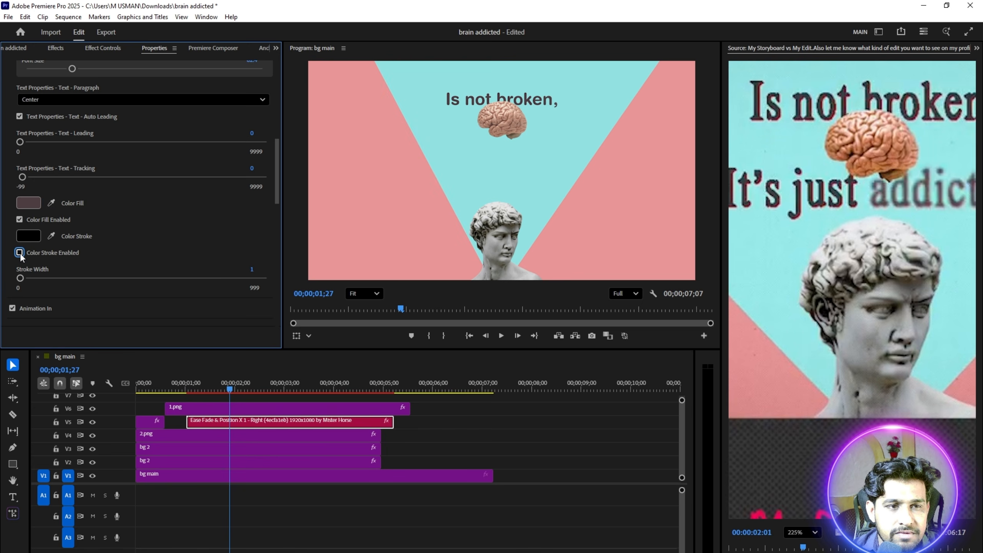
click(51, 236)
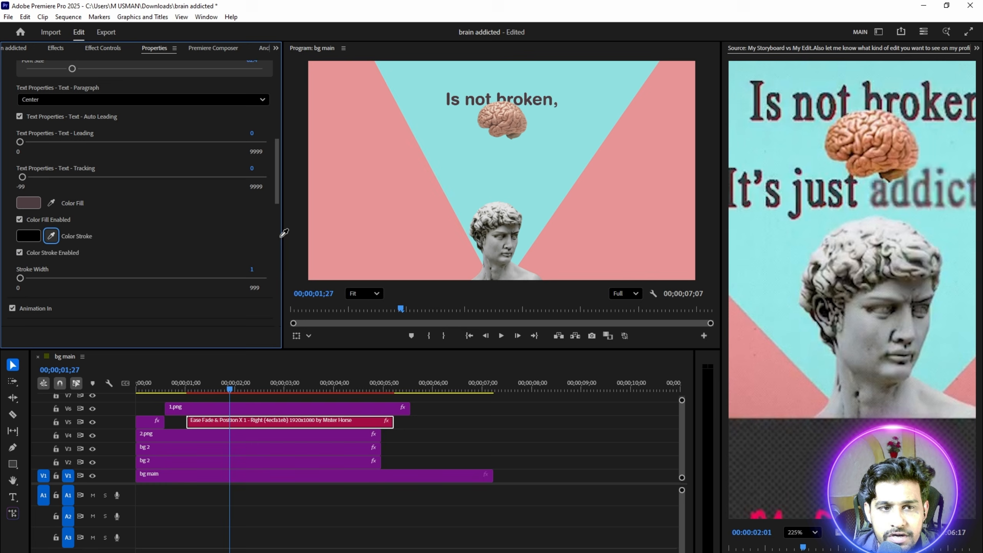
click(42, 235)
click(26, 240)
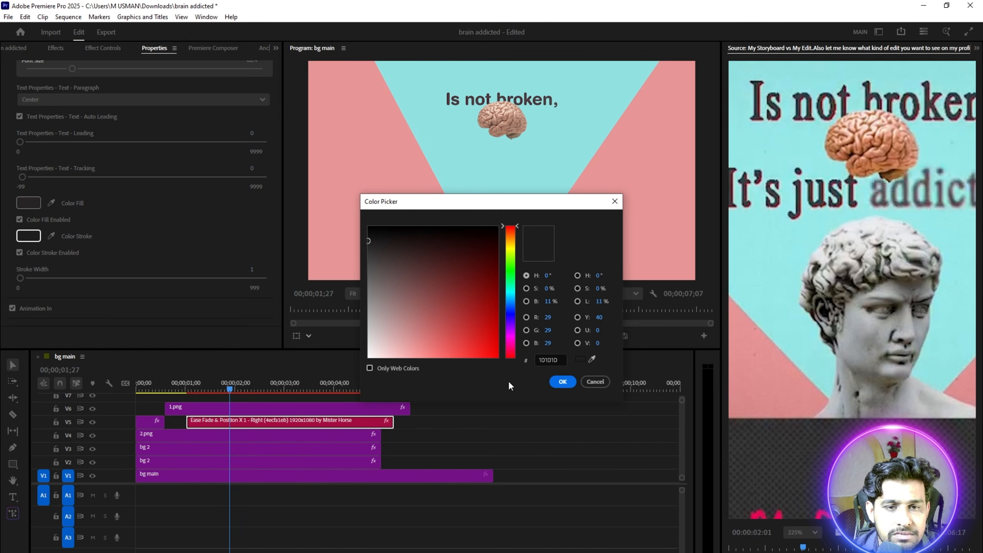
drag(466, 351, 524, 379)
click(557, 381)
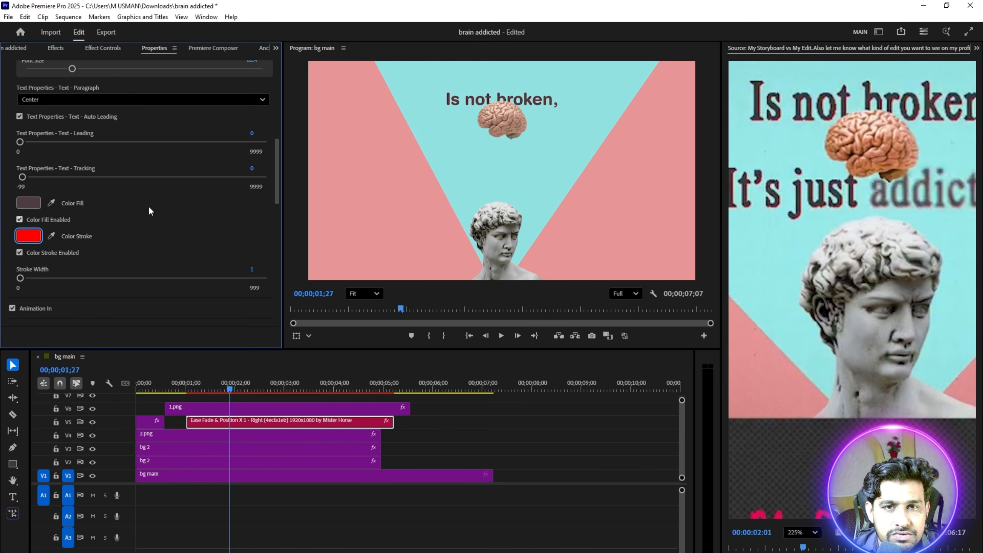
- Set the text's stroke width to 2
drag(21, 278, 22, 277)
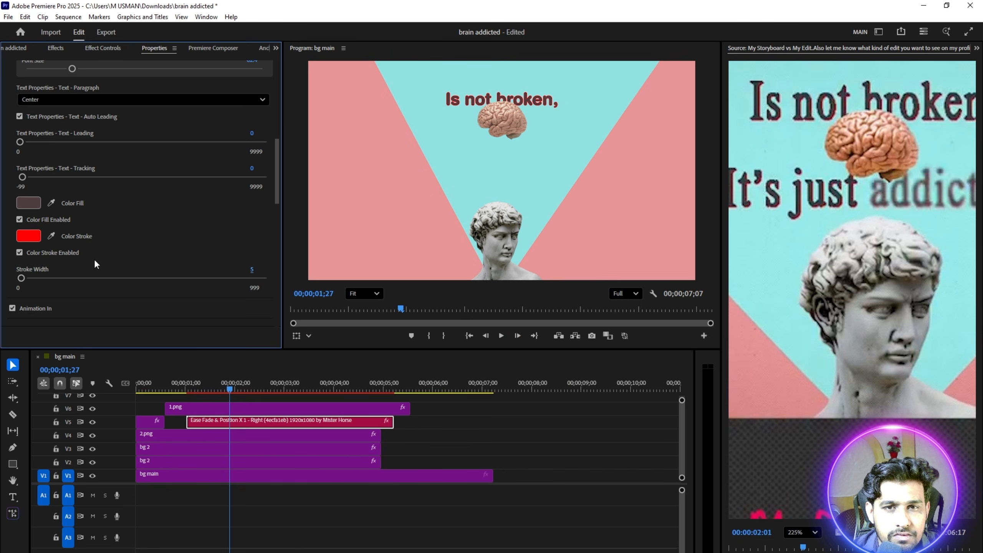
text(3)
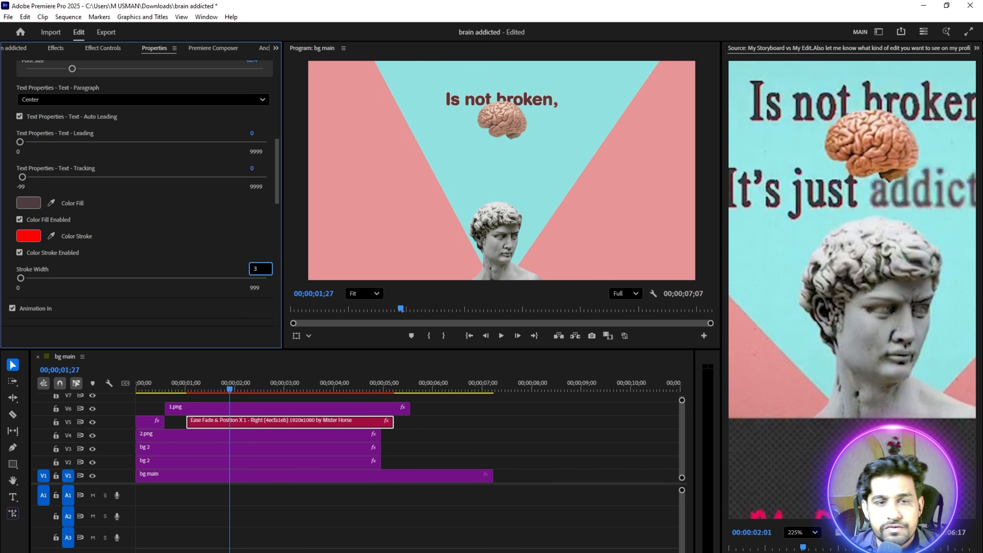
key(Return)
click(261, 277)
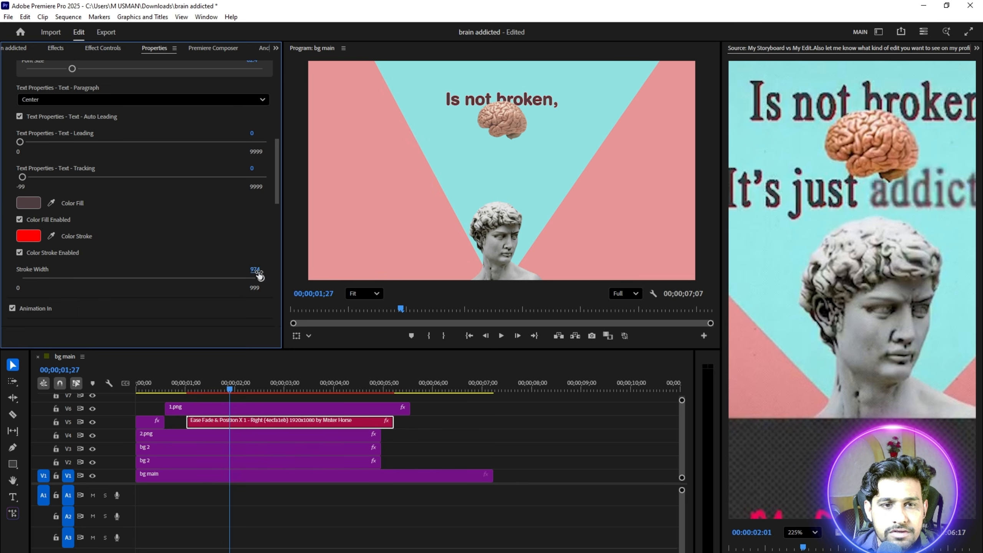
click(257, 269)
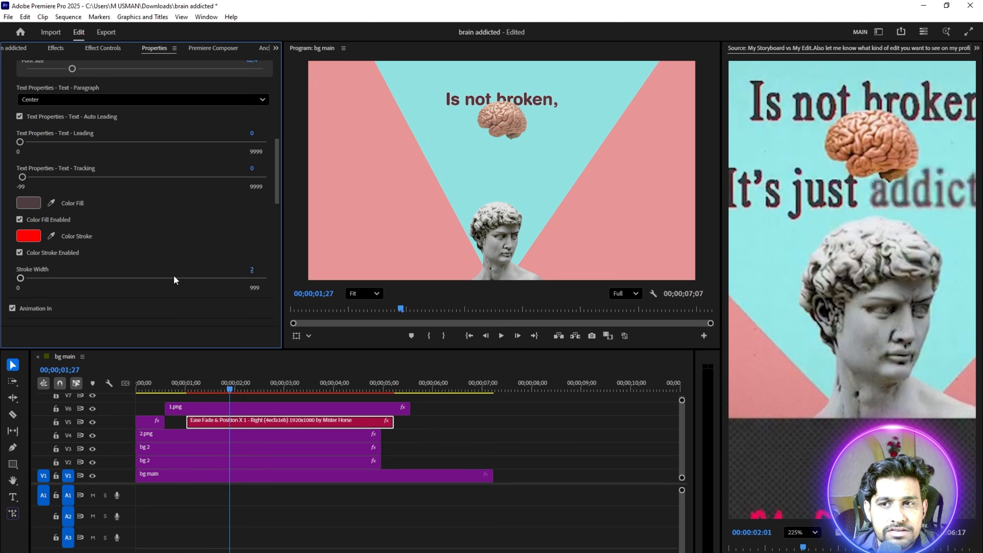
- Duplicate the text clip onto V6 below the brain clip and lower the copy to a vertical Position of 395.0
scroll(924, 114, down, 5)
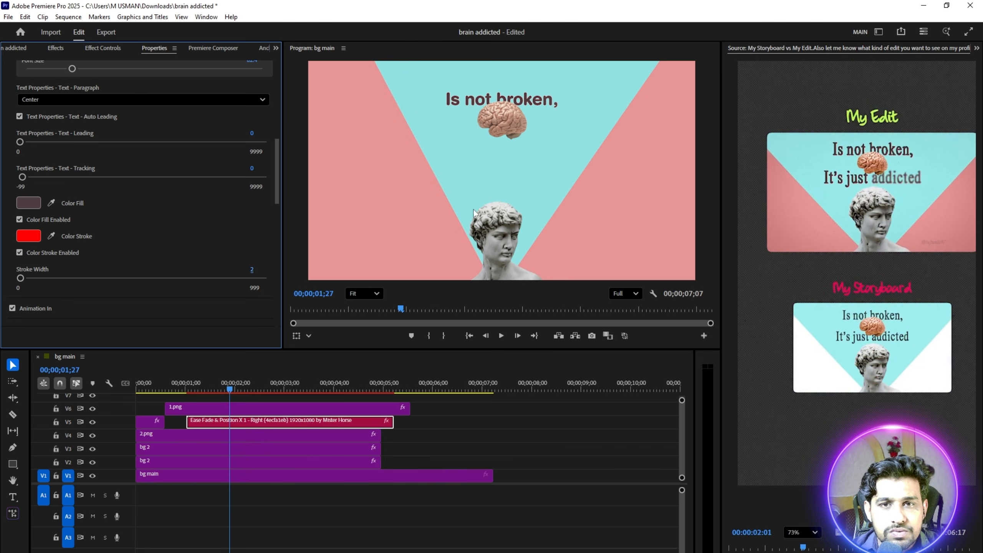
mouse_move(229, 407)
mouse_down()
mouse_move(229, 399)
mouse_move(227, 416)
mouse_move(235, 410)
mouse_up()
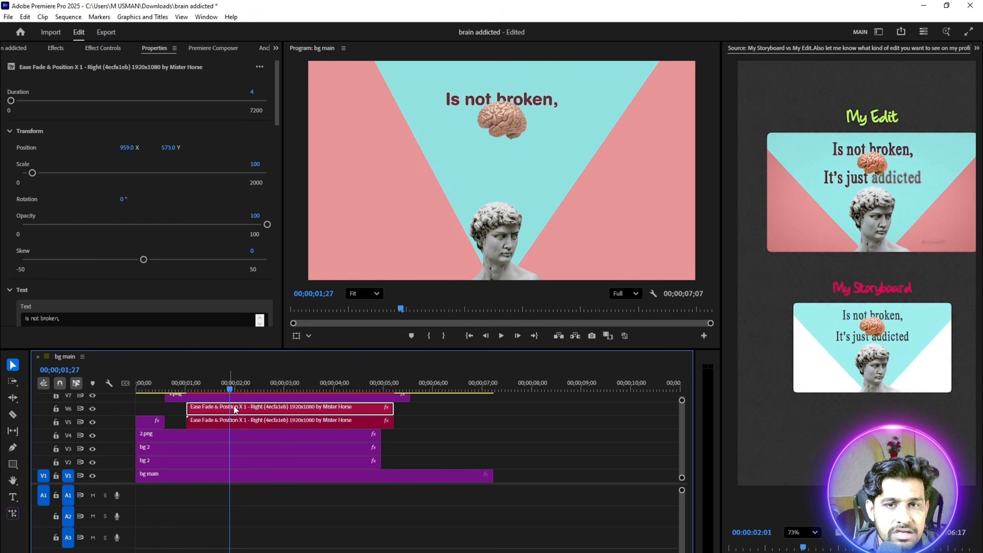
click(102, 48)
drag(114, 117, 58, 117)
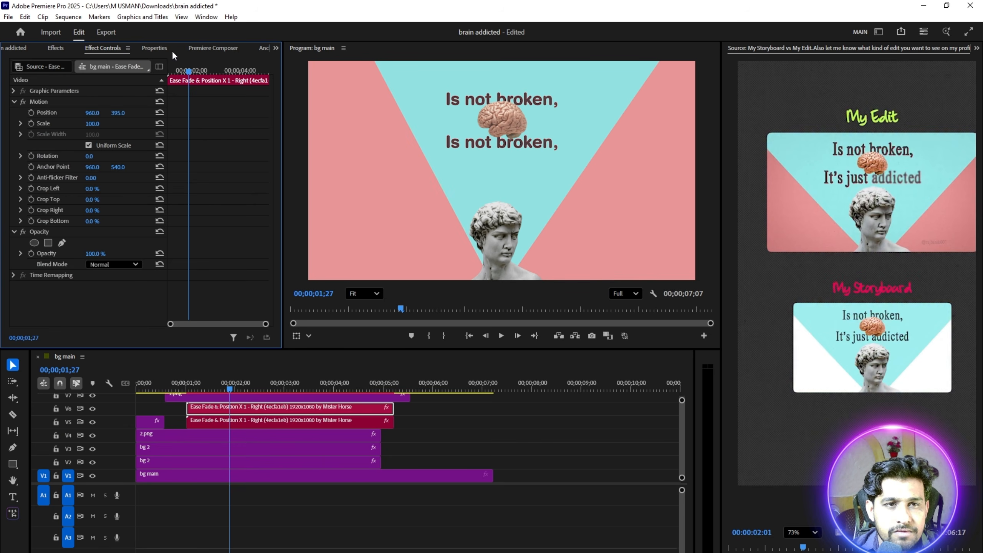
- Change the copied text on V6 to "it's just addicted" and save the project
click(159, 48)
scroll(91, 125, down, 3)
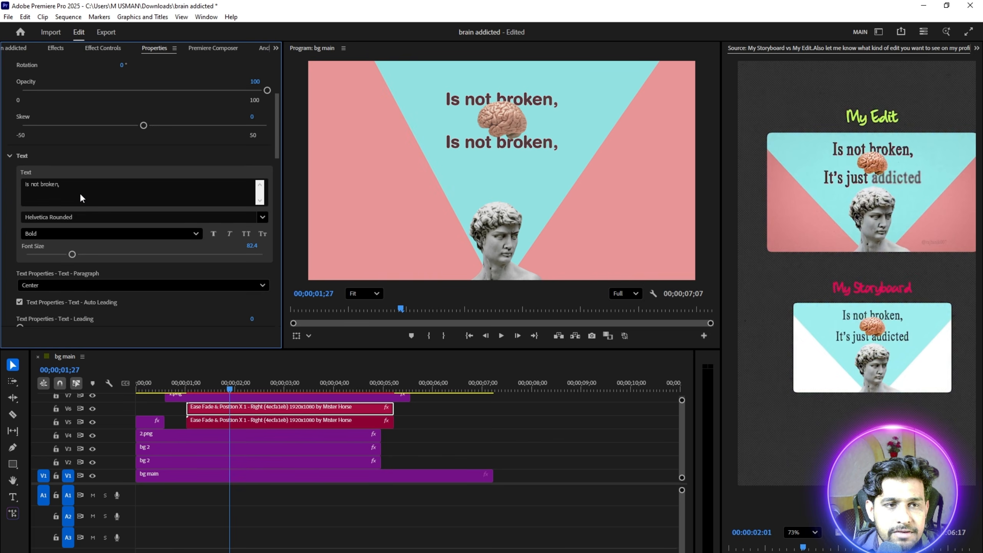
triple_click(80, 188)
text(I)
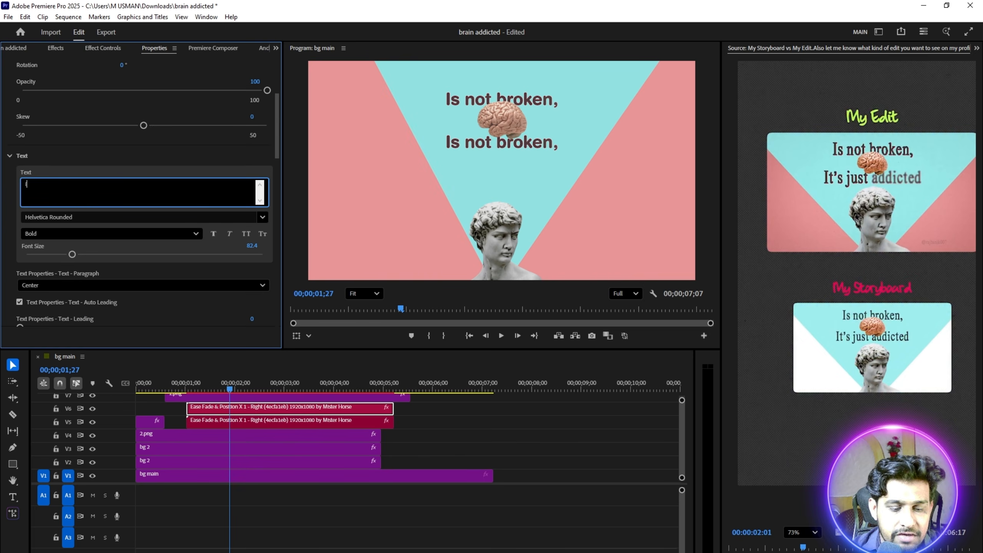
text(t's just addicted)
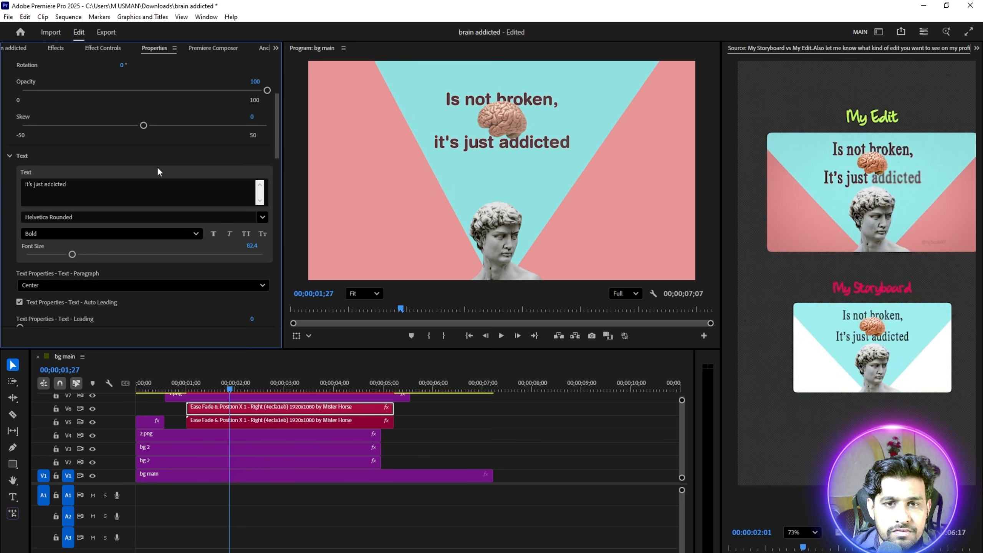
key(ctrl+s)
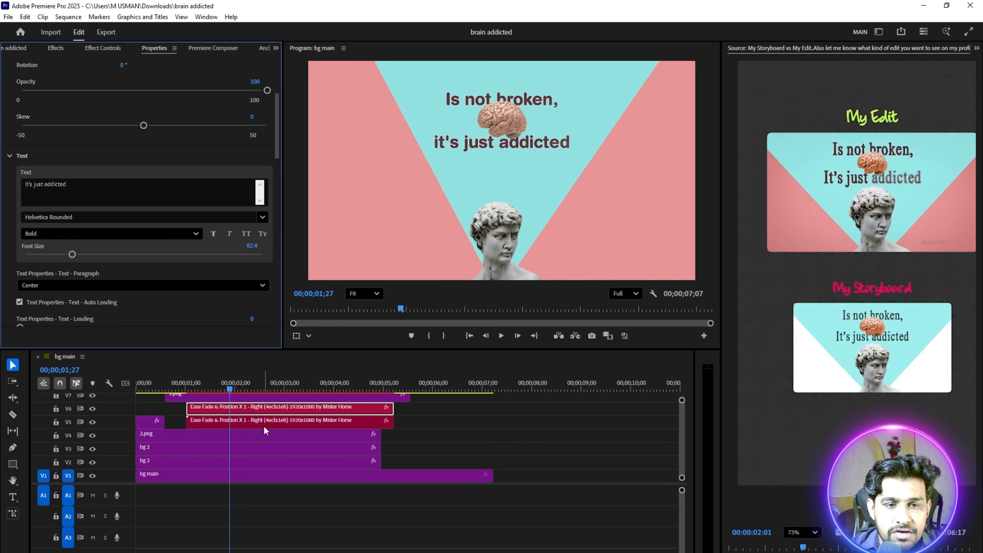
- Move the "it's just addicted" clip on V6 to start at 00;00;01;25 and preview the staggered text from the sequence start
drag(231, 381, 66, 373)
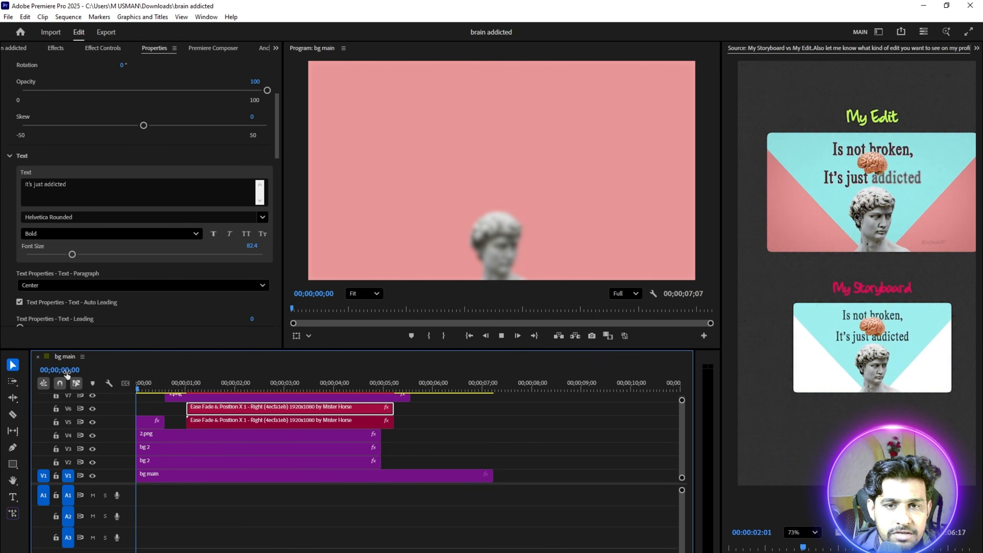
key(space)
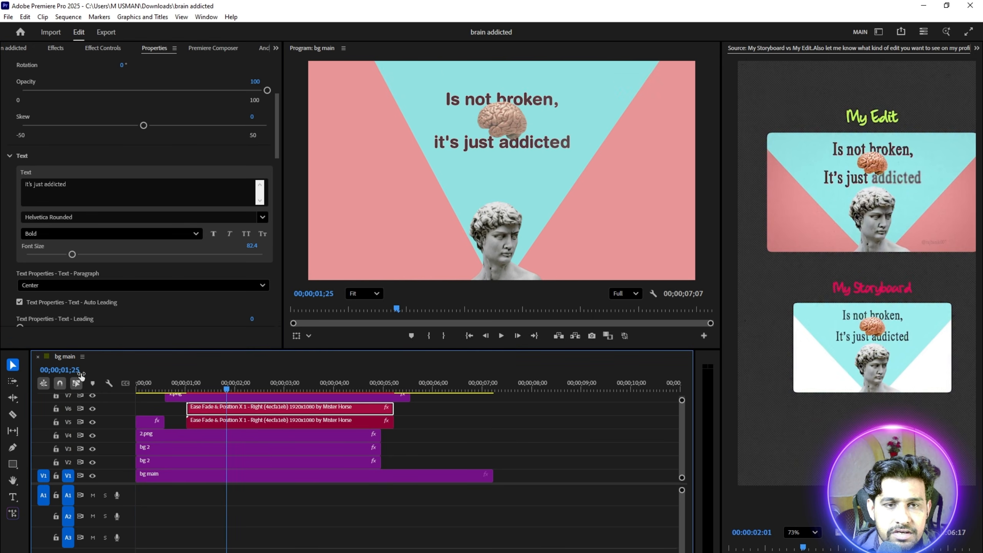
drag(223, 408, 262, 408)
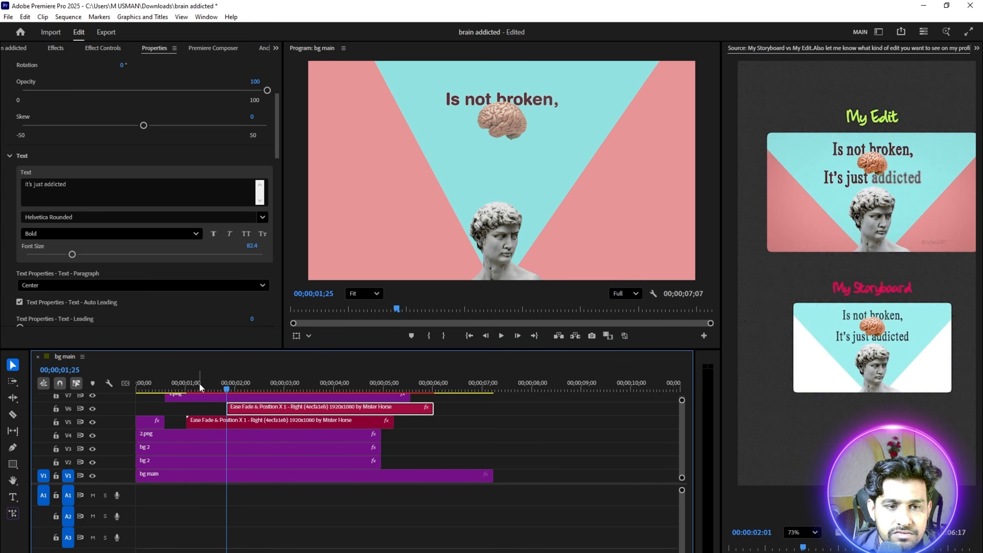
drag(199, 382, 103, 387)
key(space)
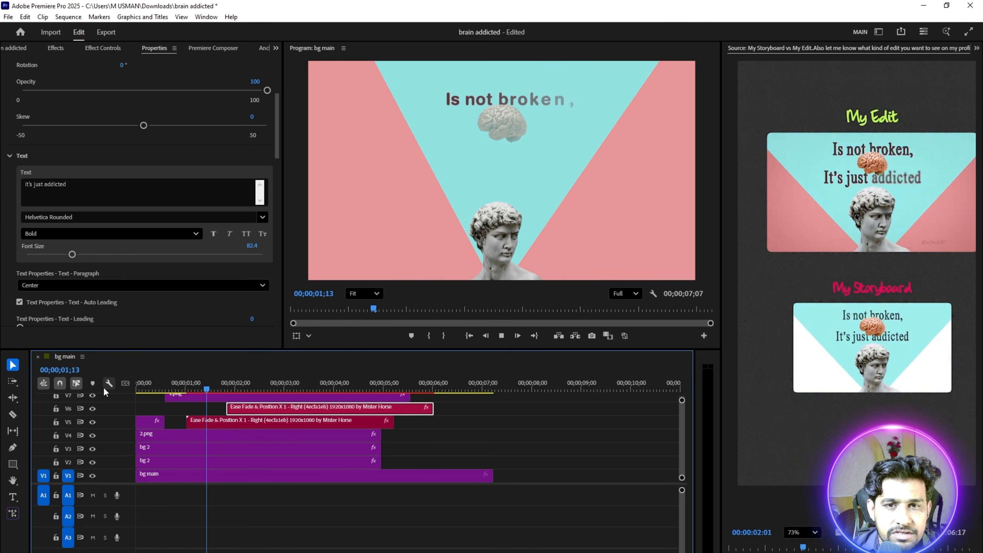
key(space)
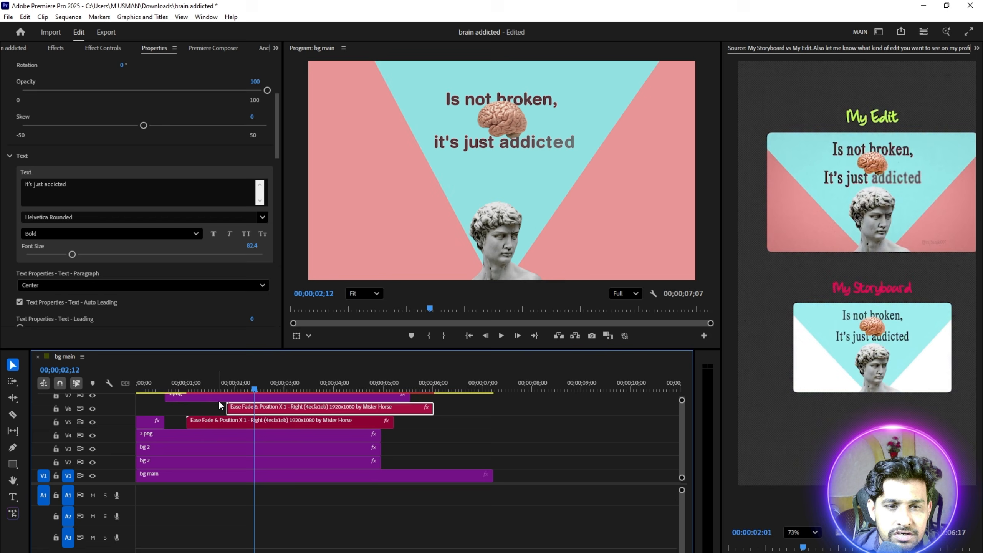
- Shift both text clips later together so the V6 clip starts at 00;00;02;12, and play the sequence from the beginning
mouse_move(217, 400)
mouse_down()
mouse_move(209, 398)
mouse_move(246, 424)
mouse_move(273, 424)
mouse_move(221, 399)
mouse_up()
key(Home)
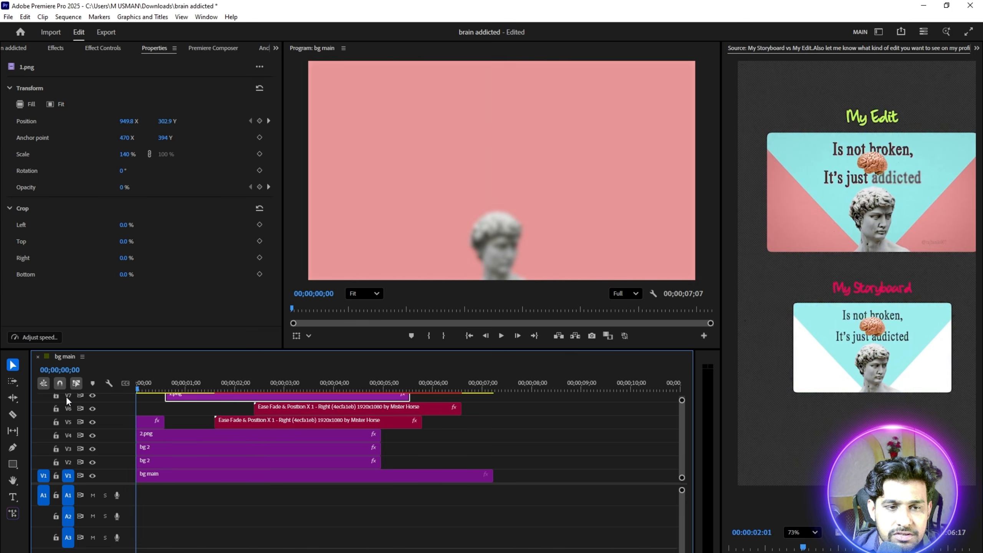
key(space)
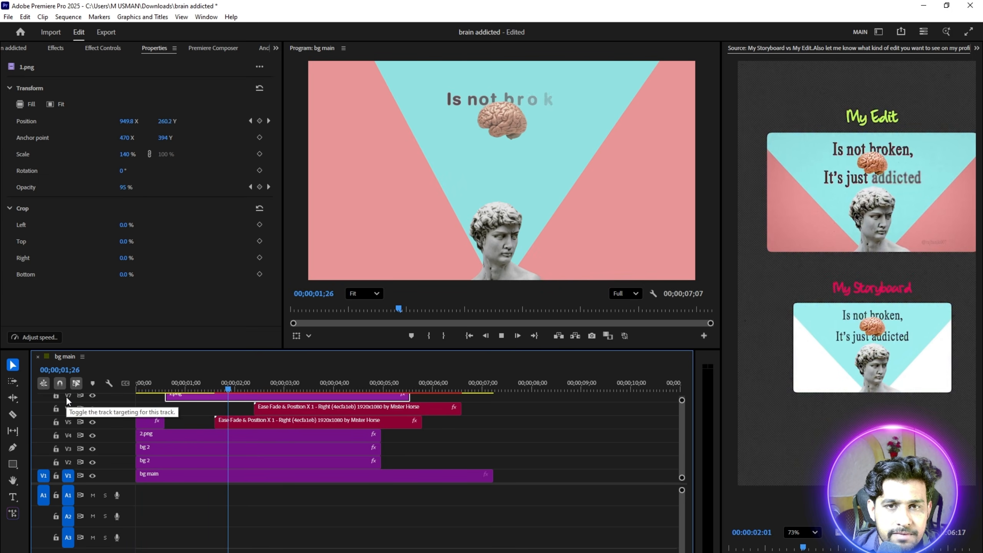
key(space)
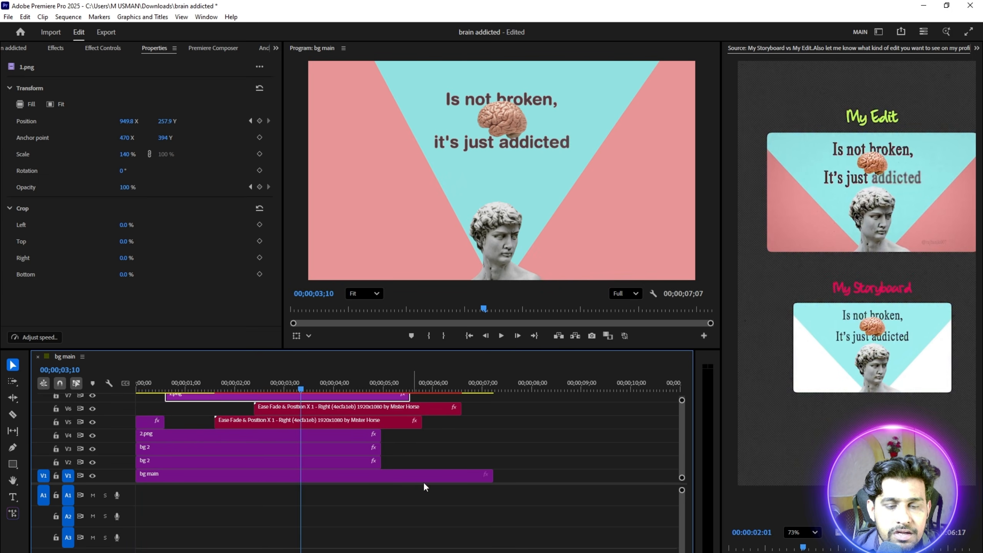
- Play the reference video in VLC to study how the scene transitions to the brain alone, and return to Premiere Pro
key(alt+Tab)
key(space)
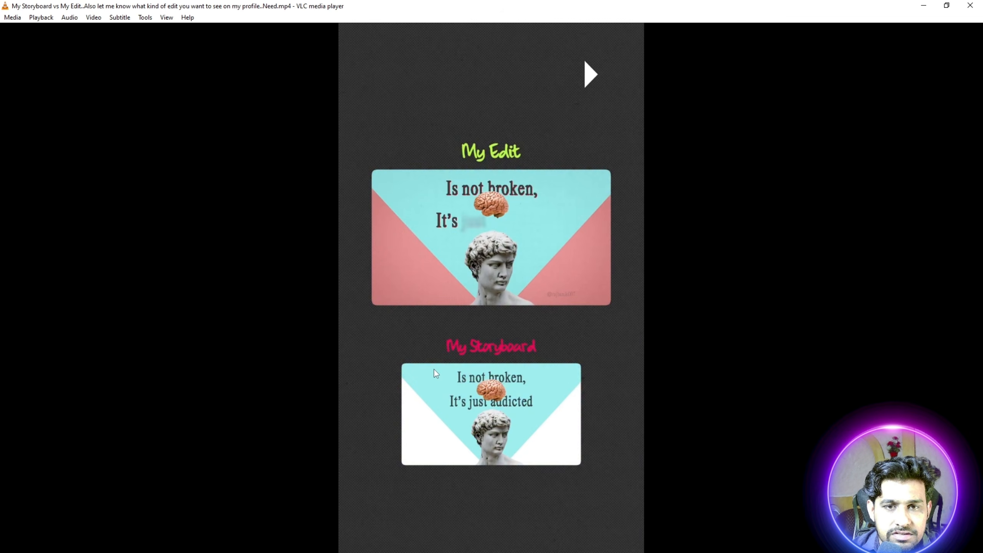
key(space)
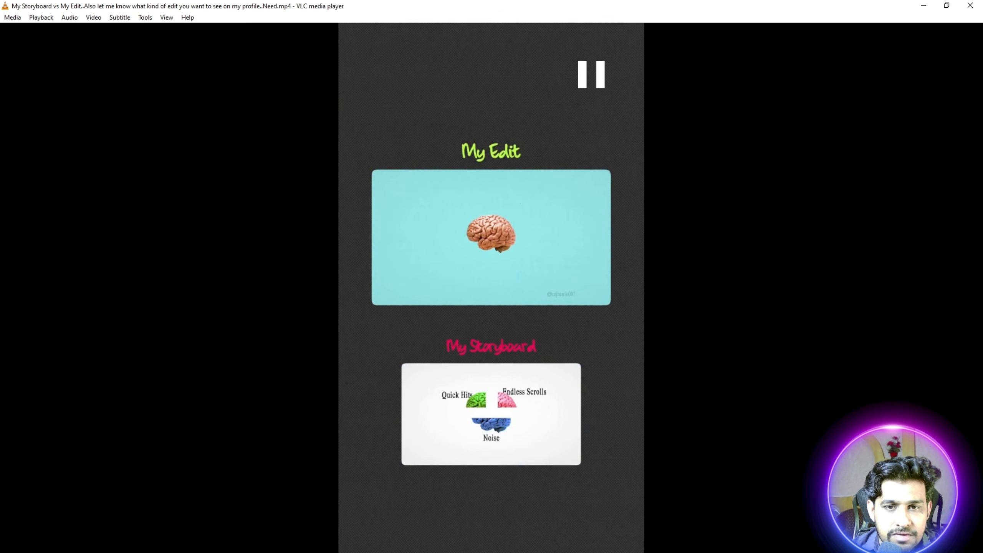
key(alt+Tab)
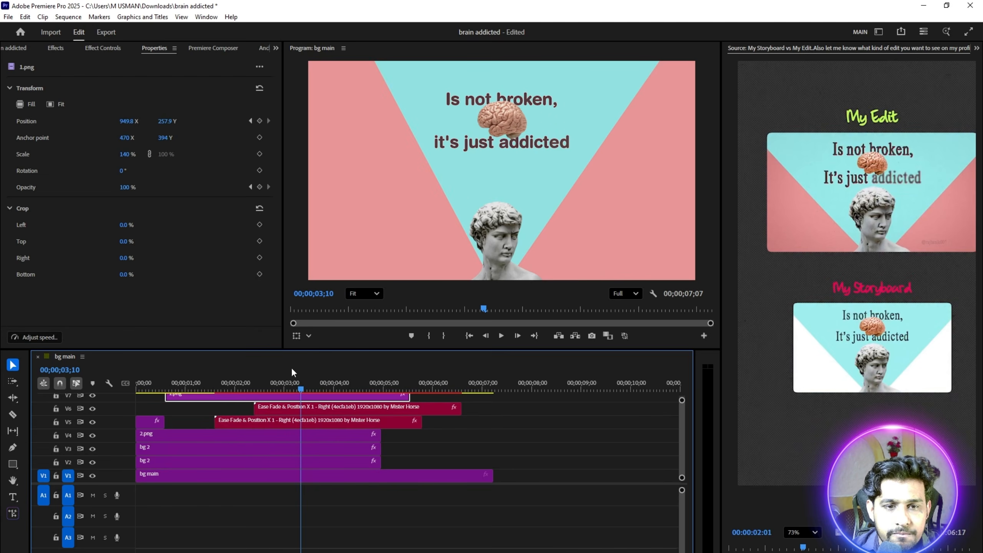
- Add a Position keyframe to the brain clip at 00;00;03;10 and lower the brain towards the frame's centre at 00;00;03;29
click(103, 47)
click(125, 102)
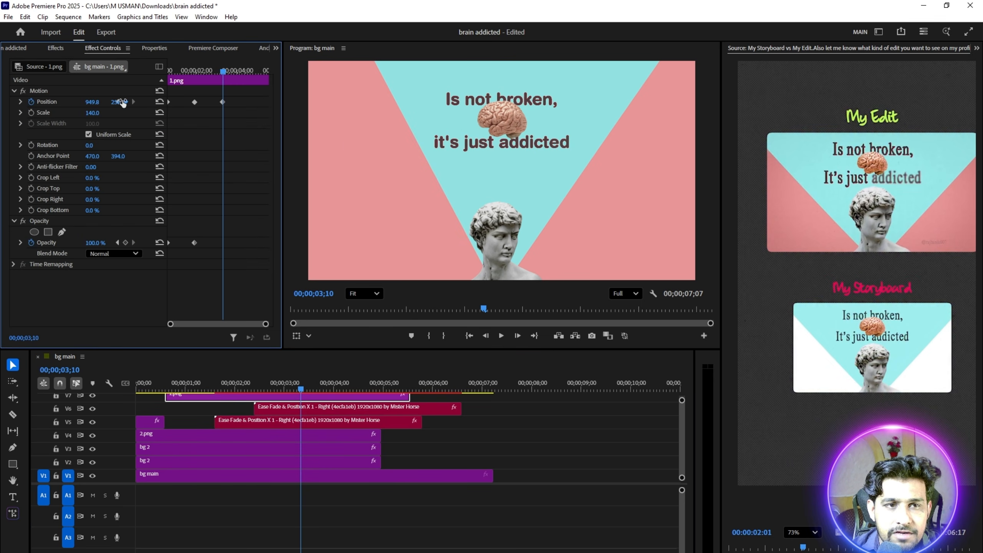
drag(229, 72, 237, 71)
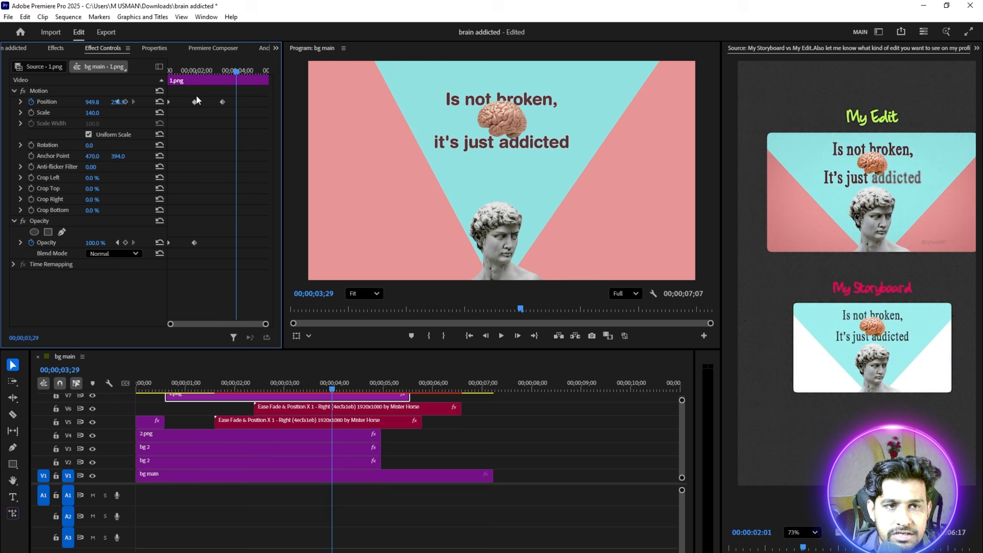
drag(113, 107, 117, 102)
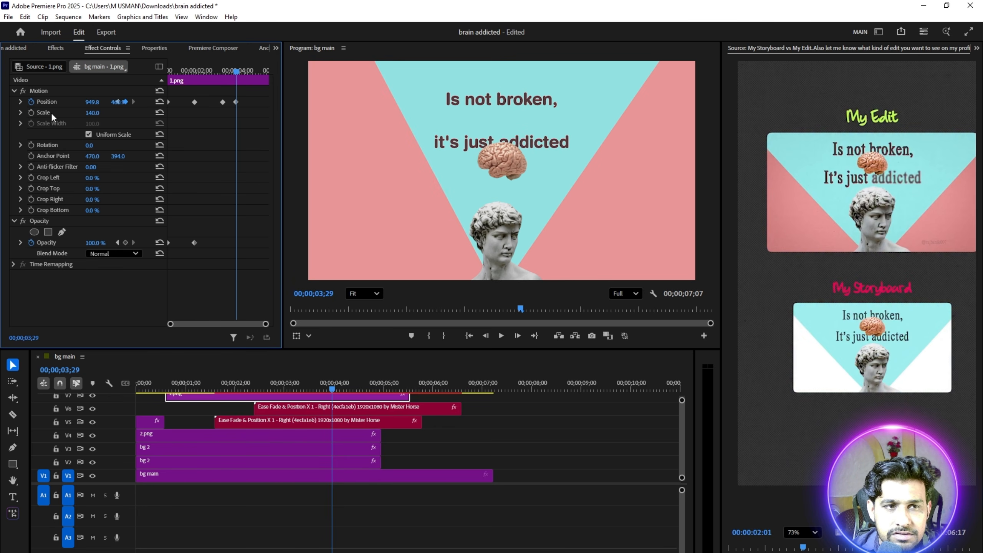
- Animate the brain's Scale from 140 at the earlier keyframe to 194 at 00;00;03;29, with its horizontal Position at 933.8
click(32, 111)
drag(235, 113, 223, 112)
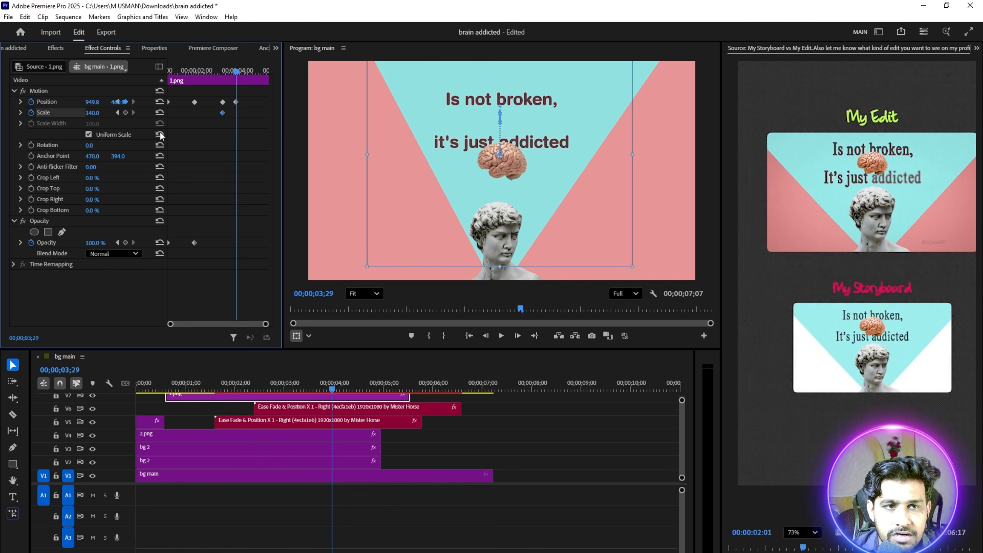
mouse_move(95, 113)
mouse_down()
mouse_move(120, 112)
mouse_move(89, 103)
mouse_up()
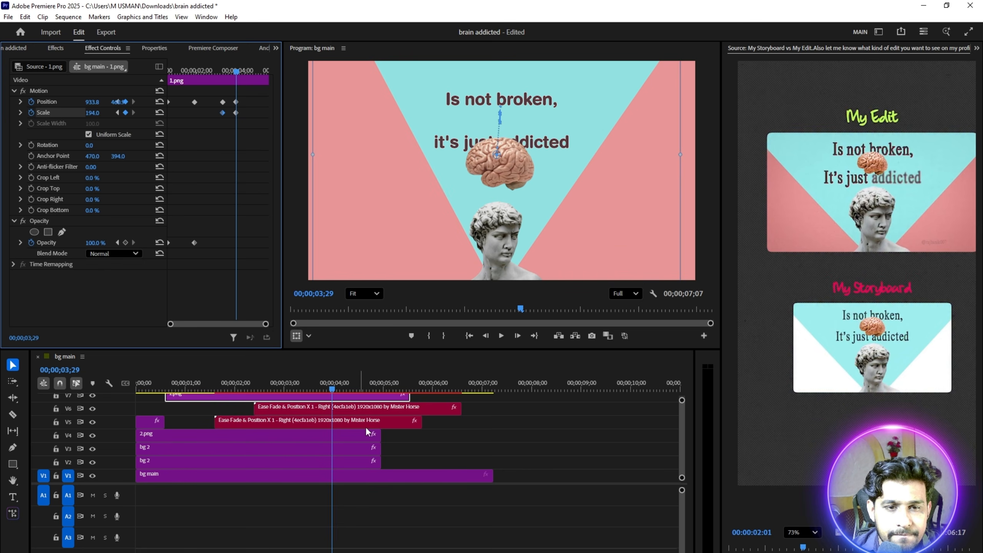
- Nest both text clips, the statue clip and the upper bg 2 clip into one nested sequence with the default name
click(411, 433)
drag(489, 407, 337, 460)
click(504, 409)
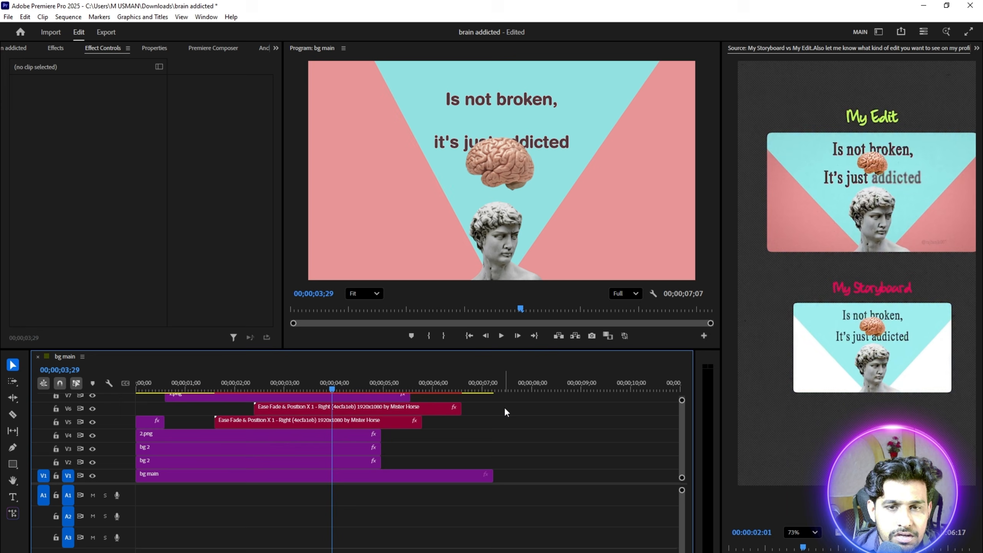
drag(504, 407, 370, 446)
right_click(370, 446)
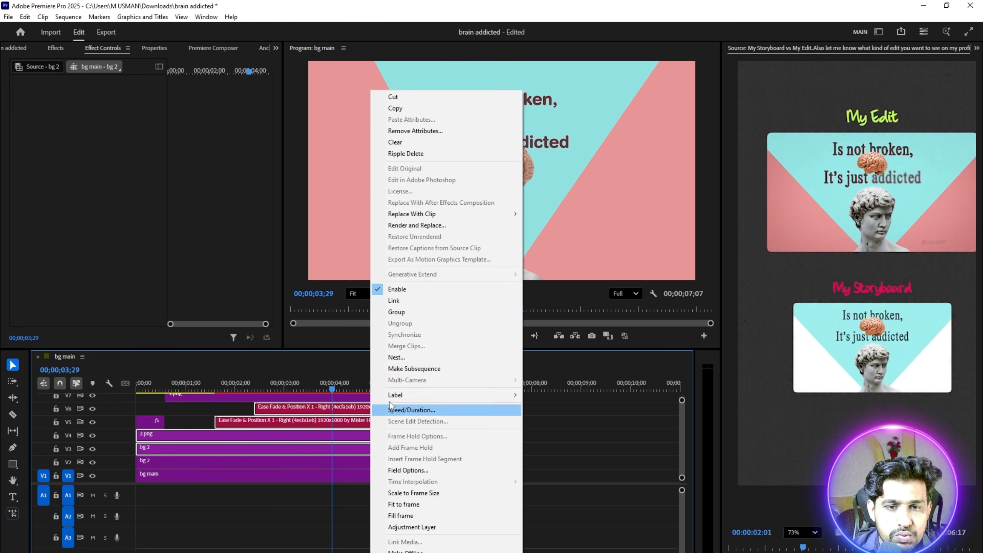
click(391, 355)
click(507, 321)
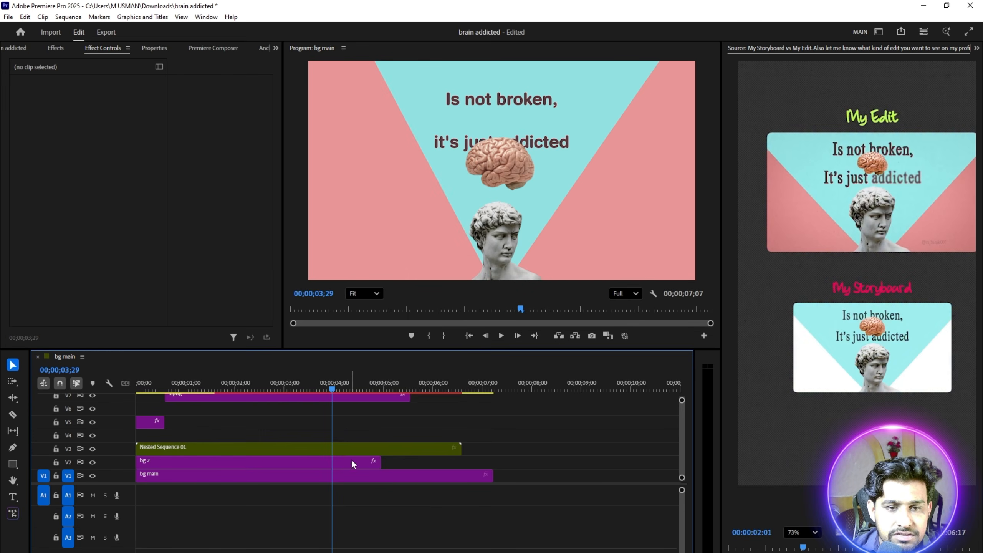
- Keyframe the nested sequence's Position and Opacity so it moves slightly down and fades to 3% at 00;00;03;11
click(343, 451)
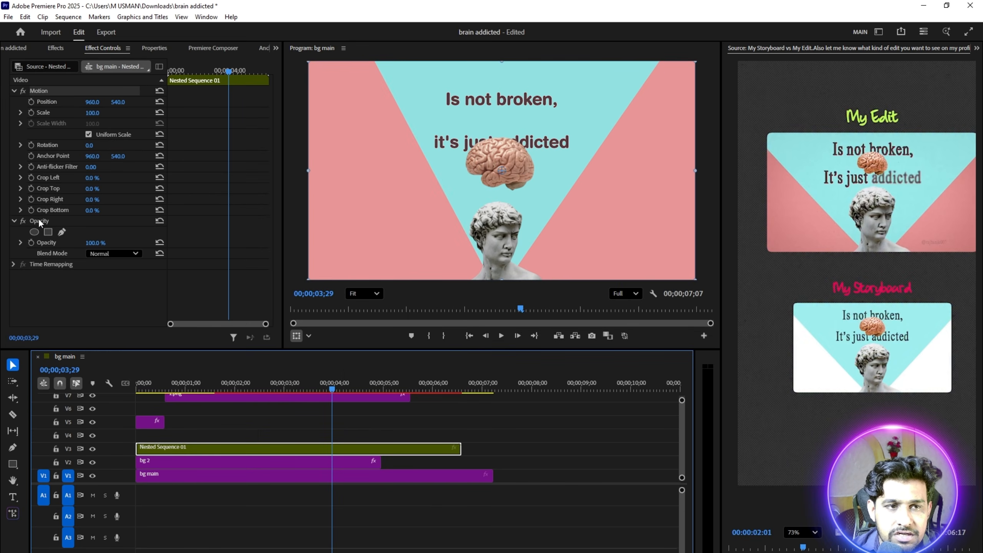
click(31, 242)
click(31, 101)
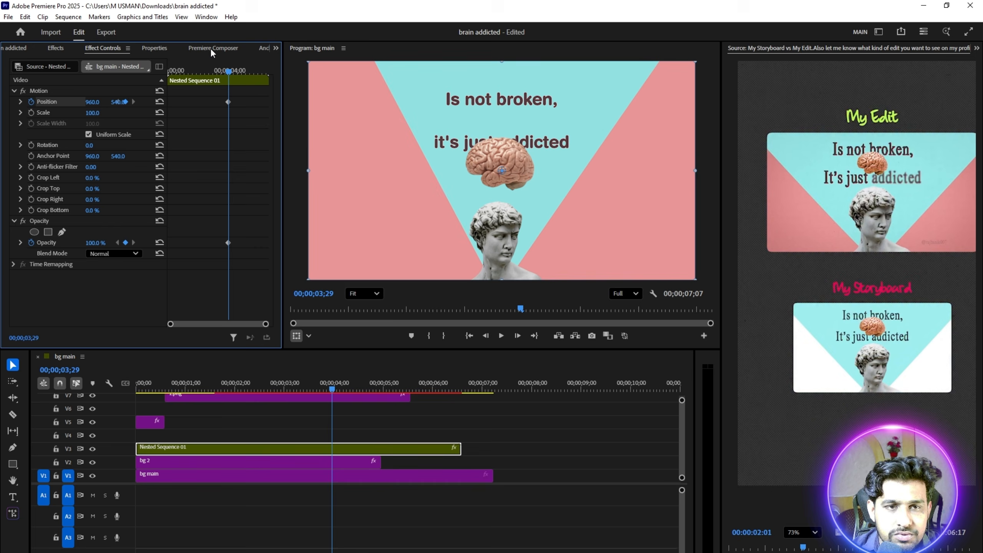
drag(237, 92, 204, 242)
drag(221, 67, 222, 68)
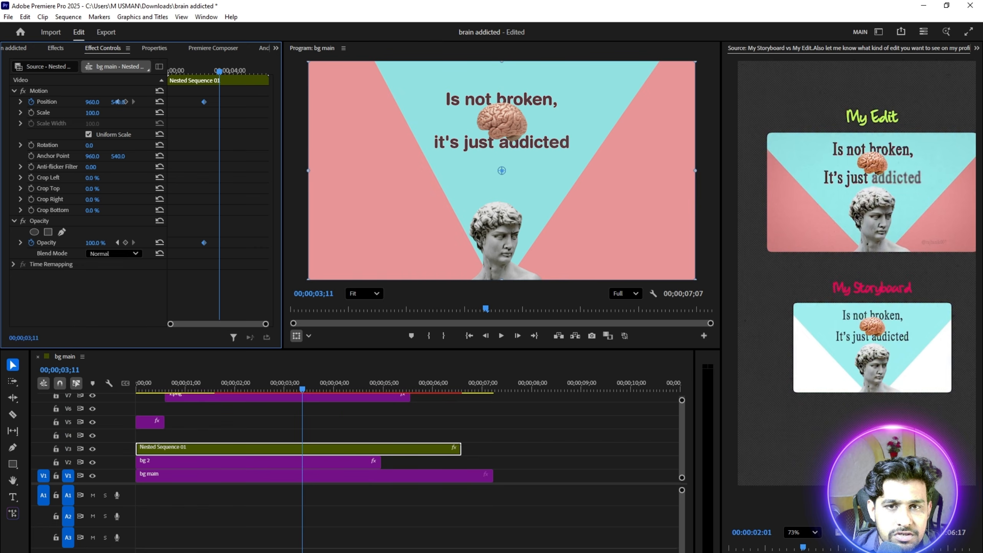
drag(118, 102, 140, 101)
drag(93, 243, 67, 243)
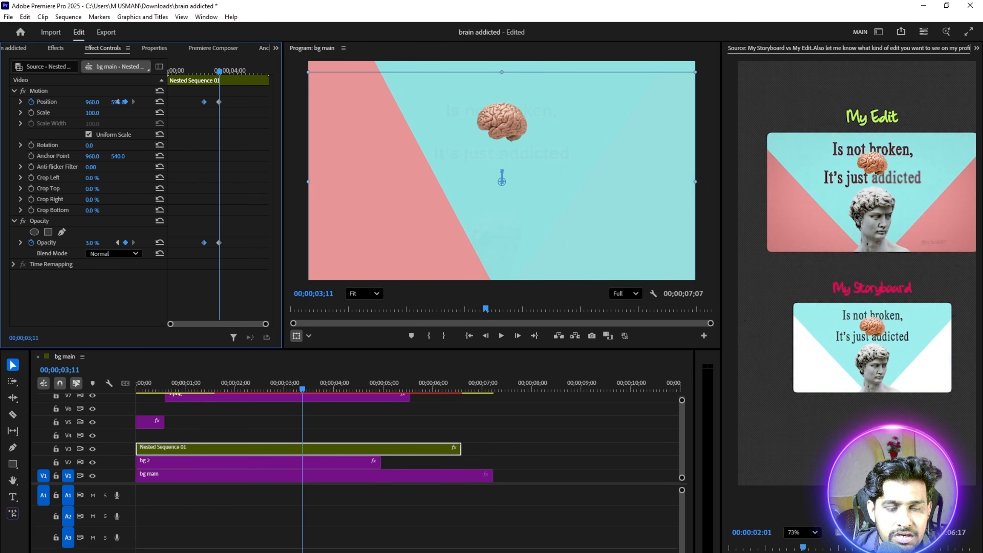
- Keyframe the Opacity of the bg 2 clip on V2 from 100% to 0% at 00;00;03;11 and save the project
click(308, 466)
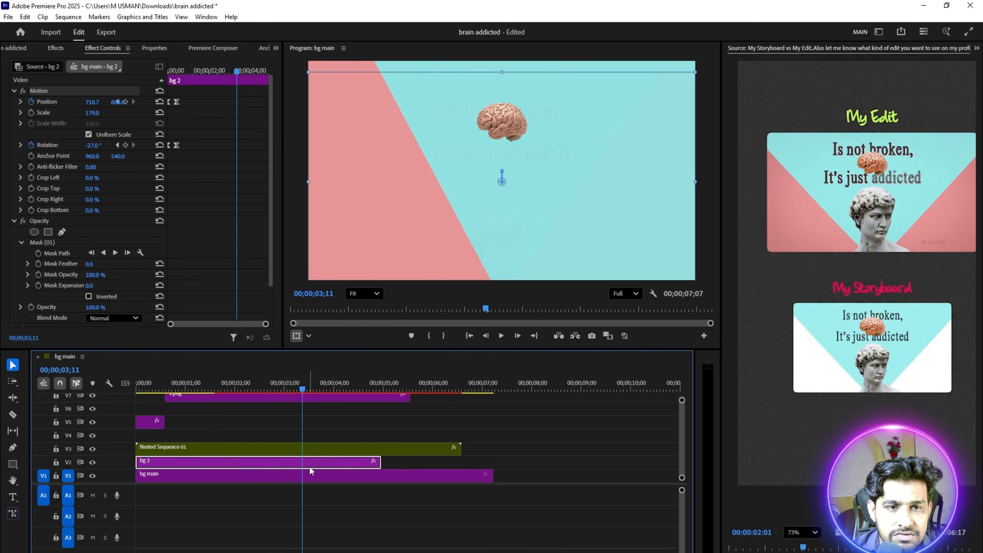
scroll(43, 271, down, 2)
click(31, 266)
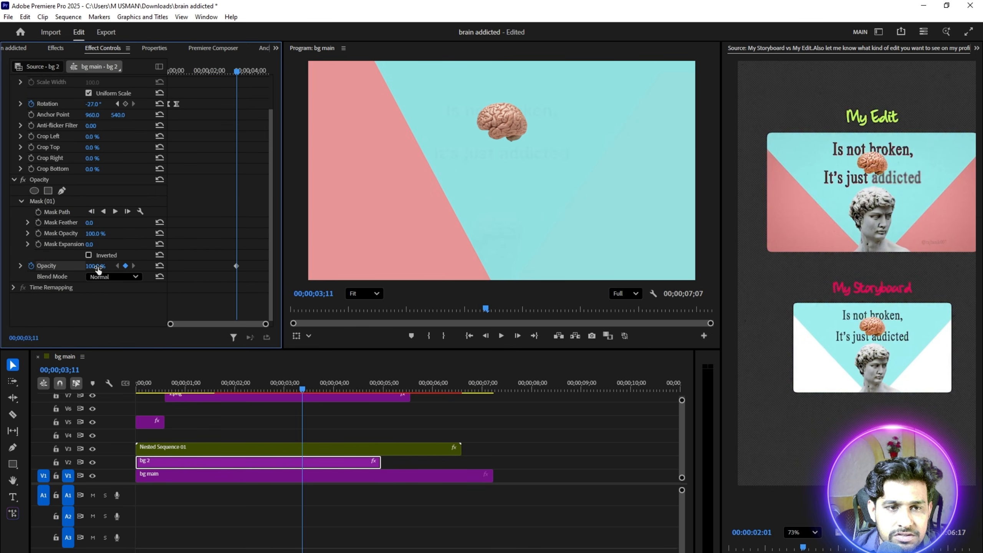
click(95, 265)
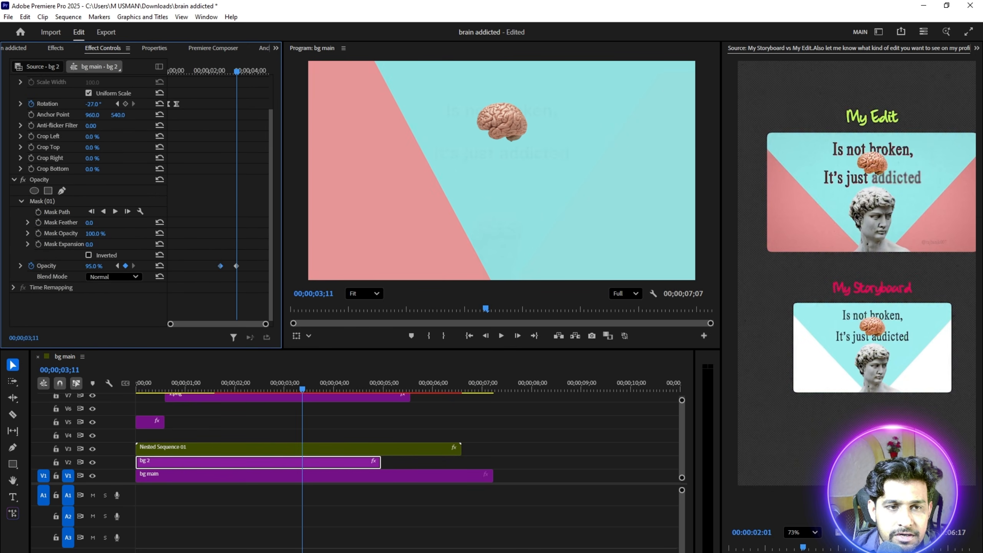
text(0)
key(Return)
key(ctrl+s)
- Play back the fade-out to the brain and compare it with the following brain-split scene of the reference video in VLC
click(212, 71)
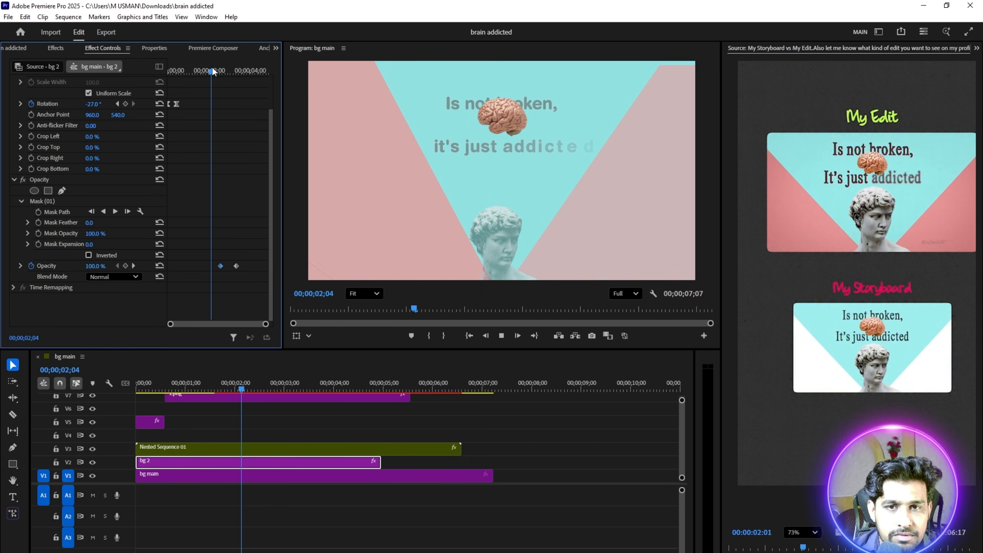
key(space)
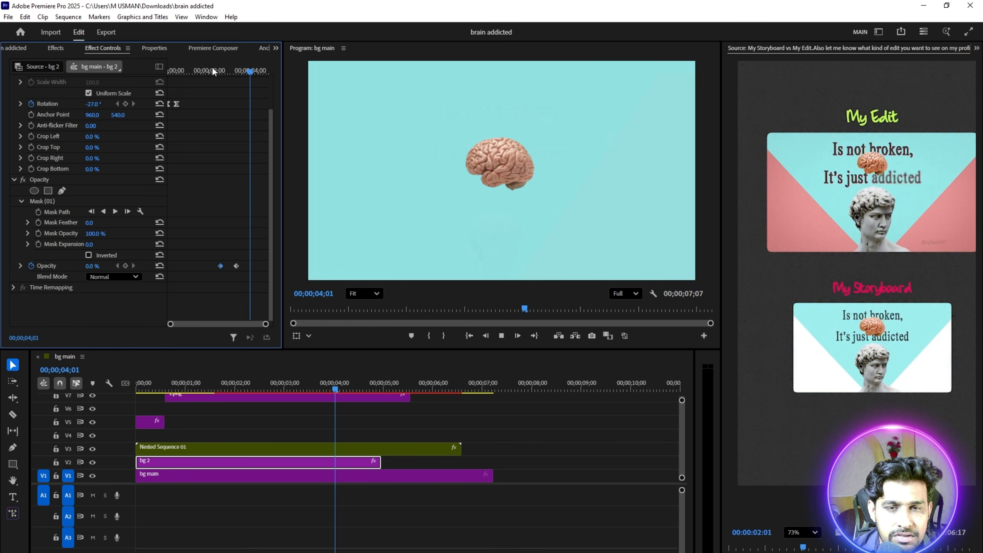
key(space)
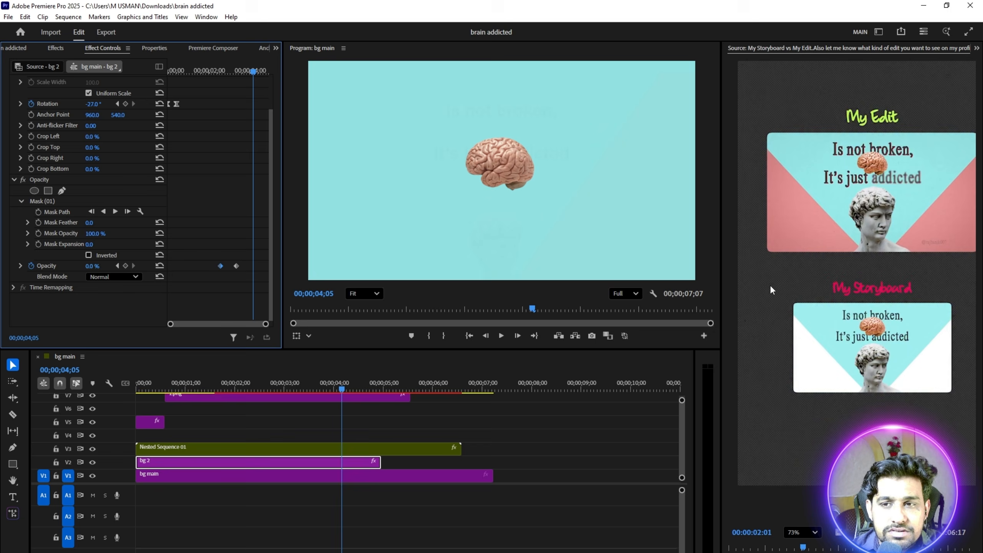
key(alt+Tab)
key(space)
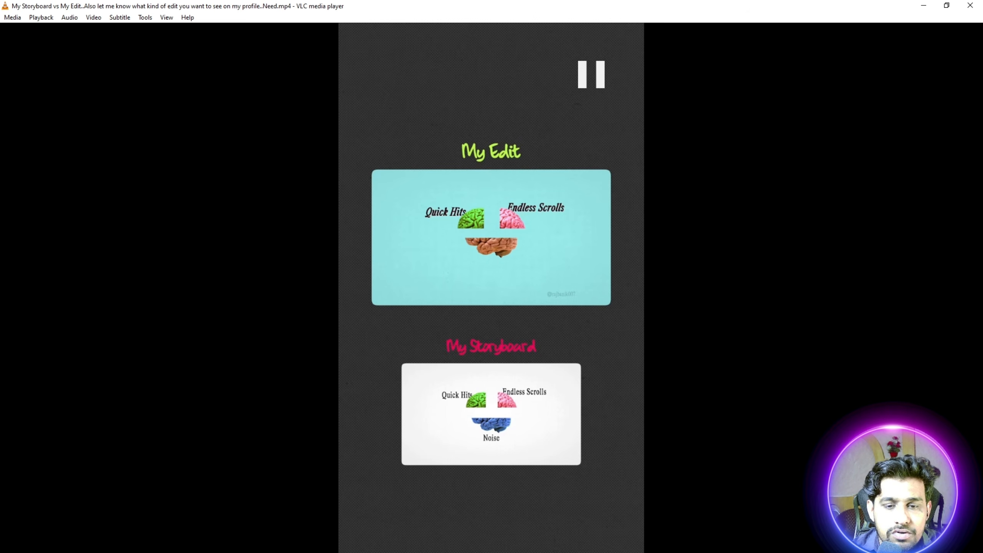
key(alt+Tab)
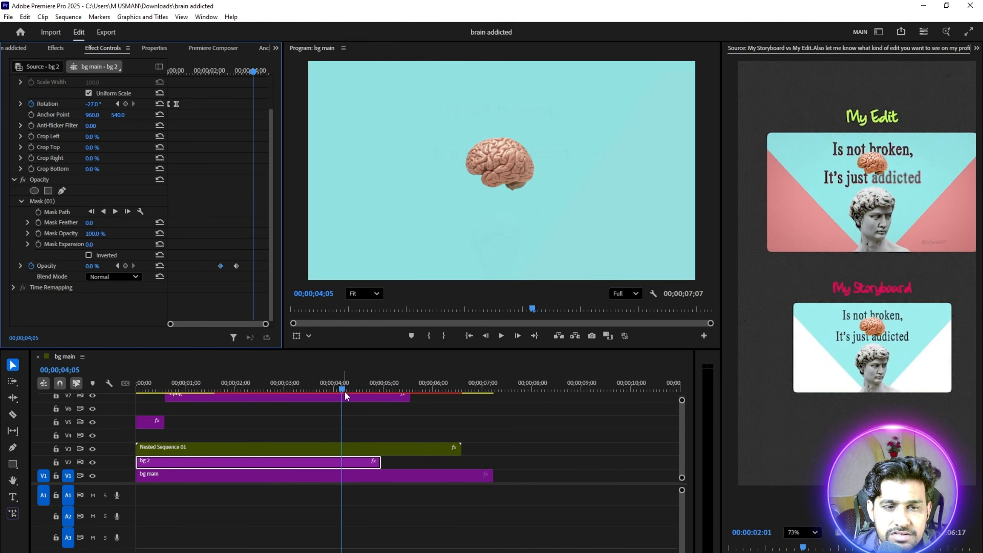
- Move the brain clip 1.png down to track V4 and split it at 00;00;04;05
drag(344, 390, 342, 433)
click(347, 422)
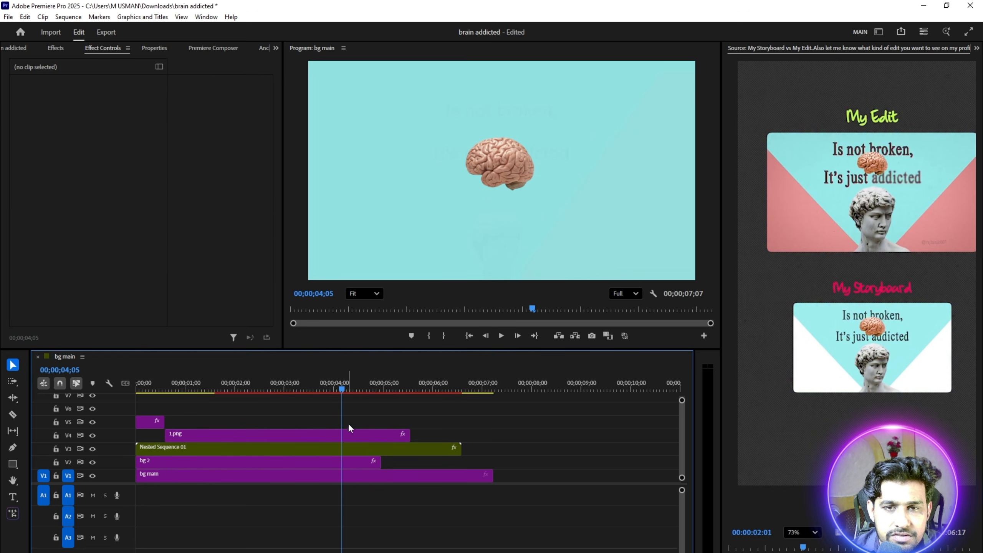
key(c)
click(342, 435)
key(v)
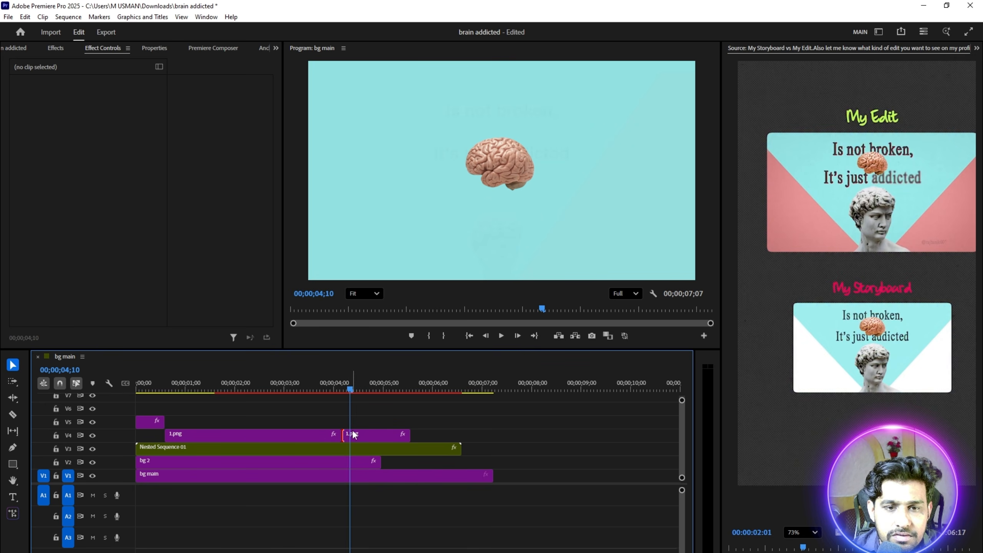
- Remove the Position, Scale and Opacity keyframes from the second brain clip part and extend it to the nested sequence's end
click(354, 434)
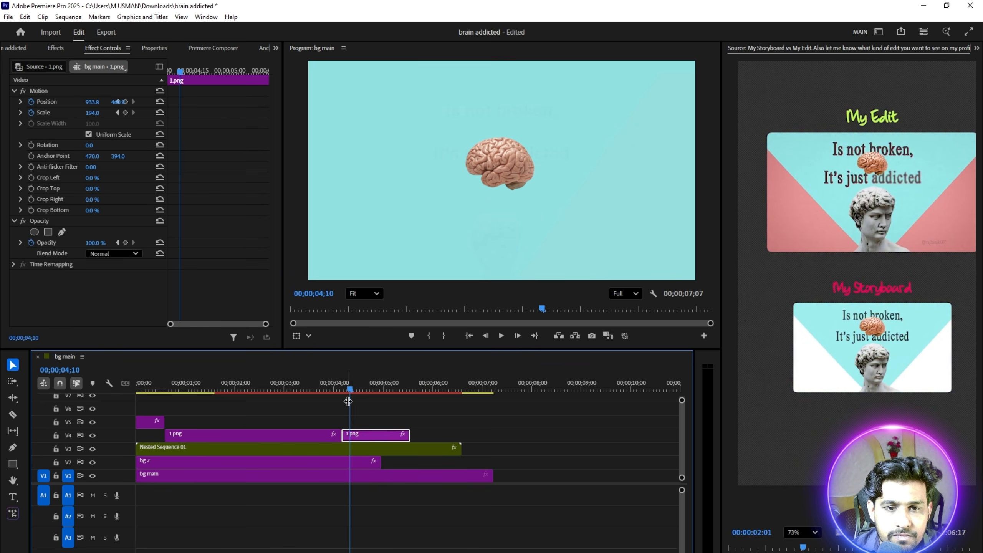
click(31, 101)
click(31, 112)
click(32, 242)
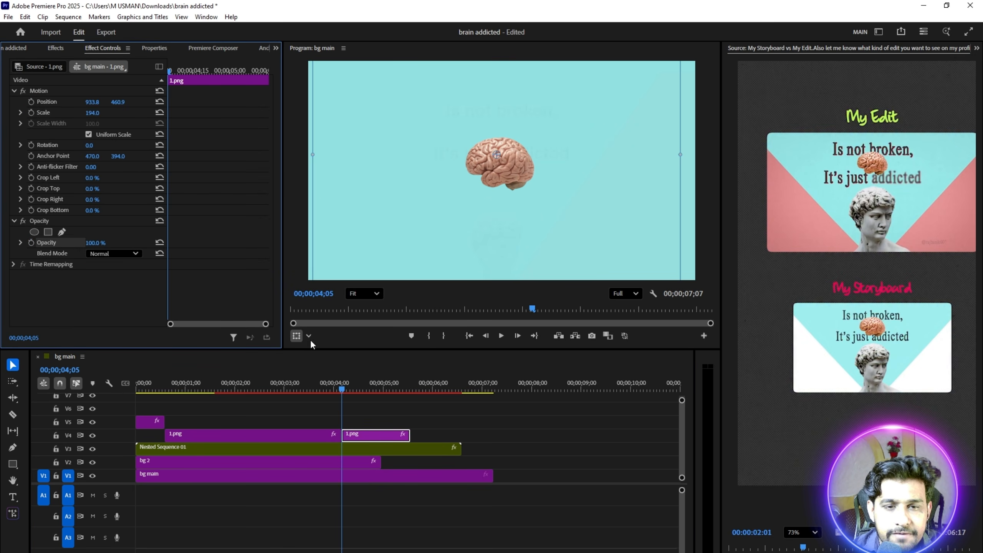
click(367, 419)
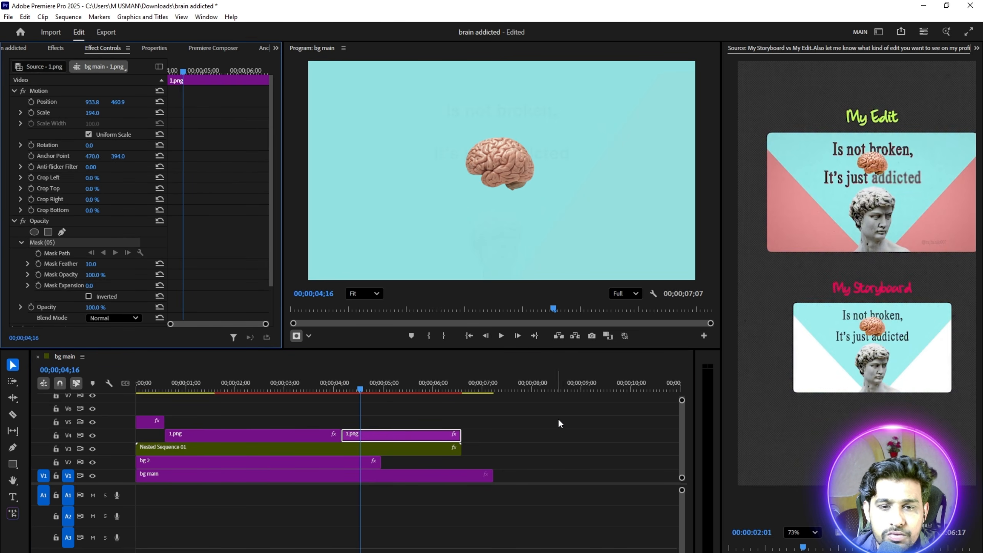
- Play the reference video in the Source monitor up to the brain-split scene at 00:00:04:22
click(863, 476)
key(space)
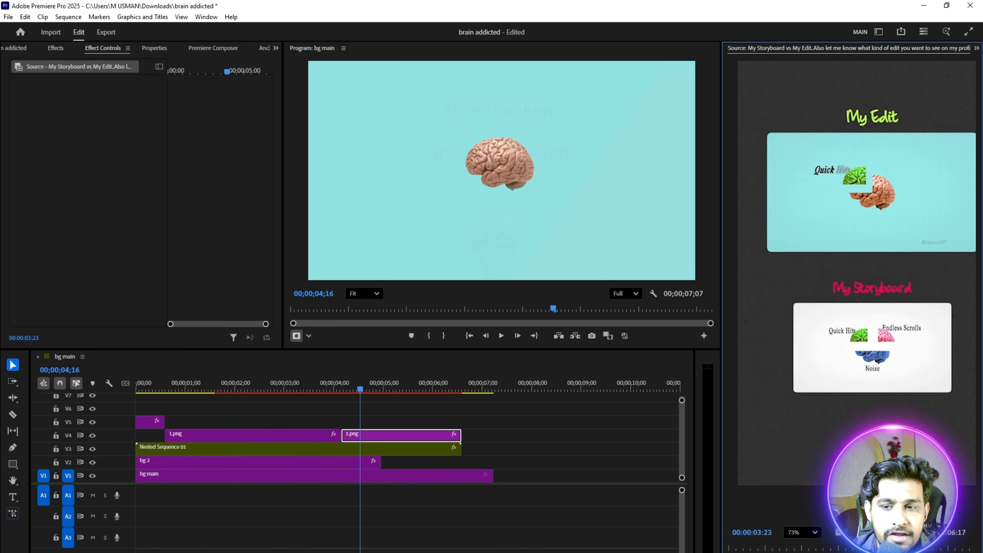
key(space)
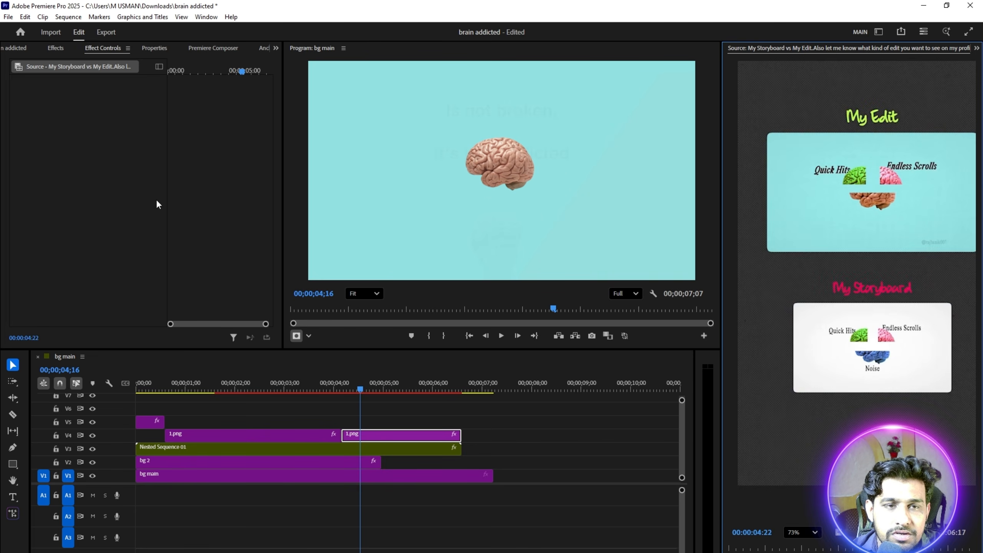
- Draw a four-point free-form opacity mask around the brain's upper-left quarter on the second 1.png part on V4
click(127, 120)
click(396, 430)
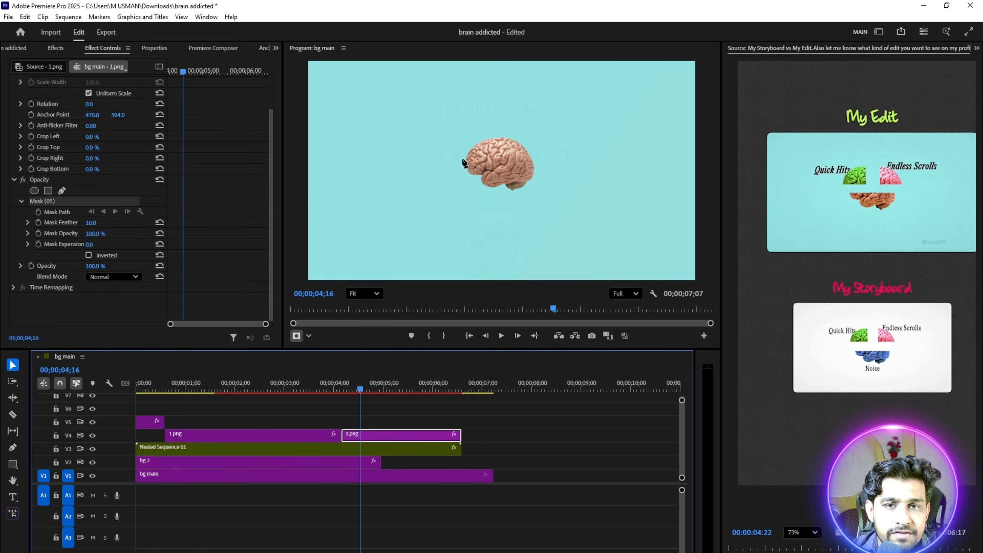
click(450, 129)
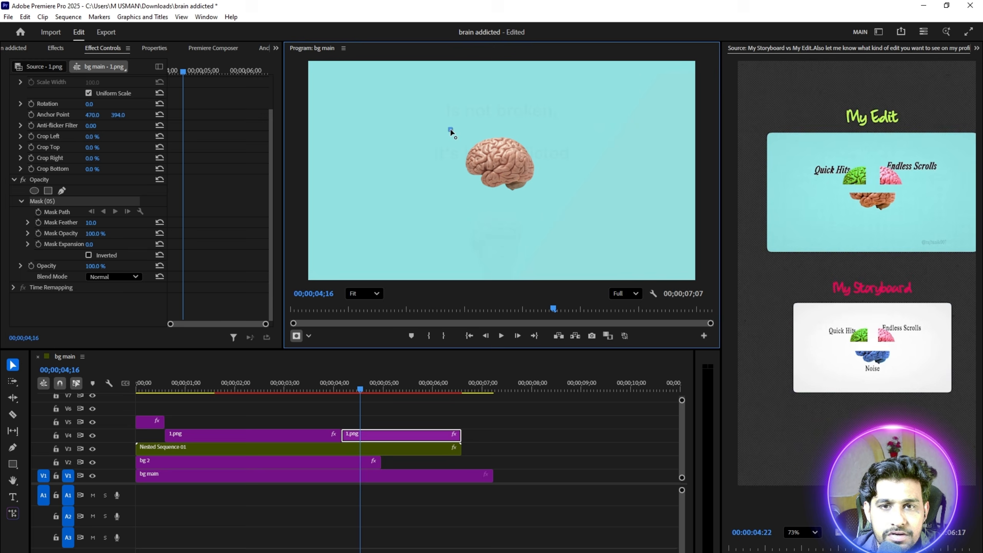
click(498, 126)
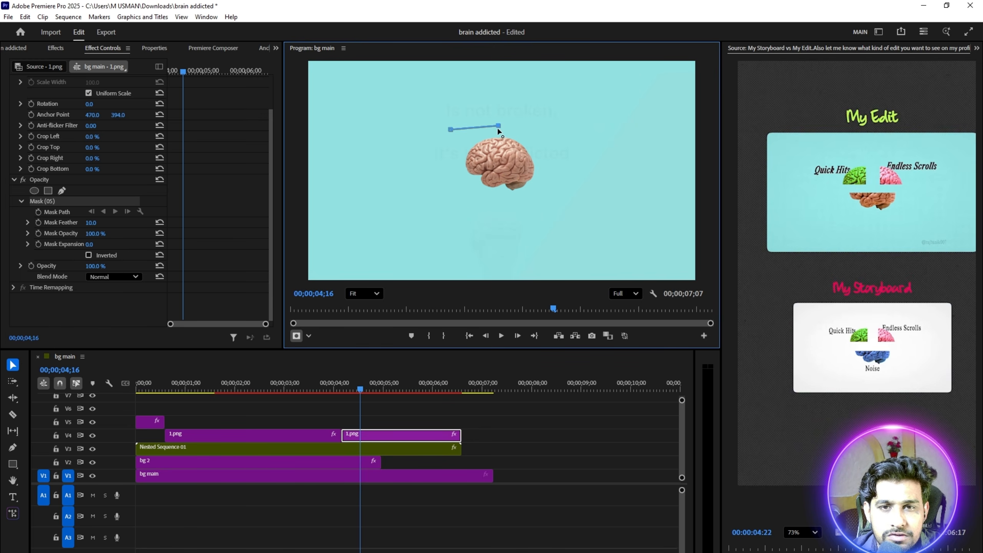
drag(498, 129, 499, 128)
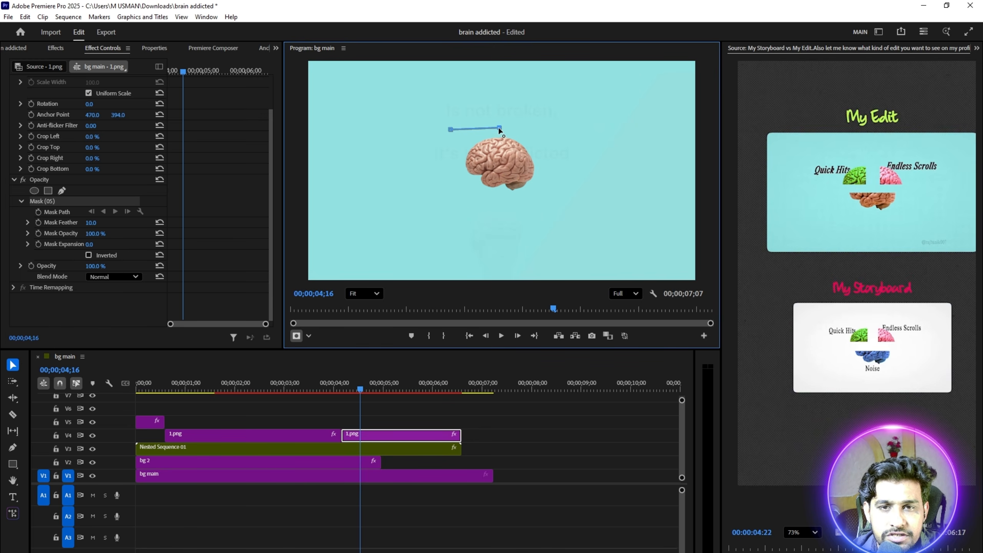
click(500, 165)
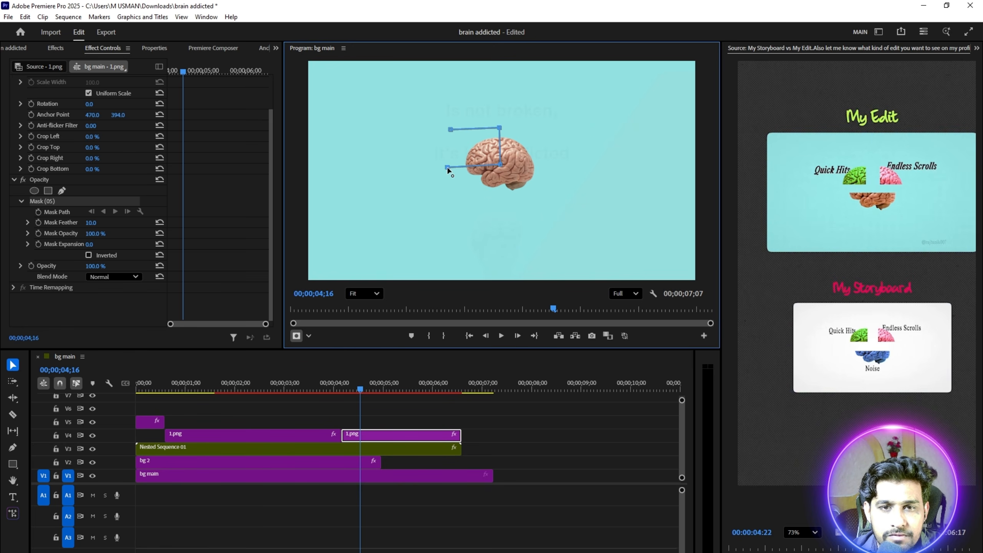
click(449, 129)
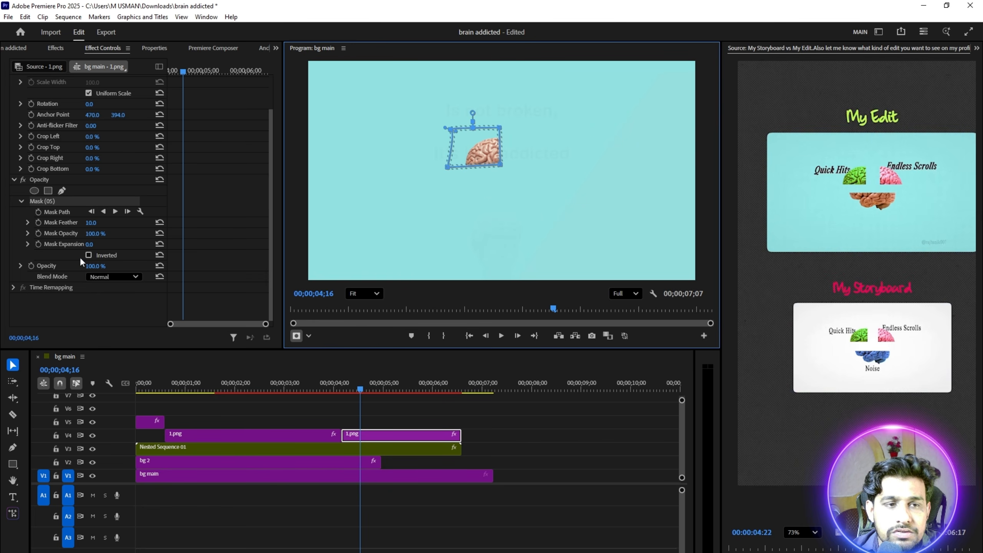
- Duplicate the masked brain clip onto V5 and replace the copy's mask with a free-form one around the brain's upper-right quarter
drag(363, 434, 357, 417)
click(51, 239)
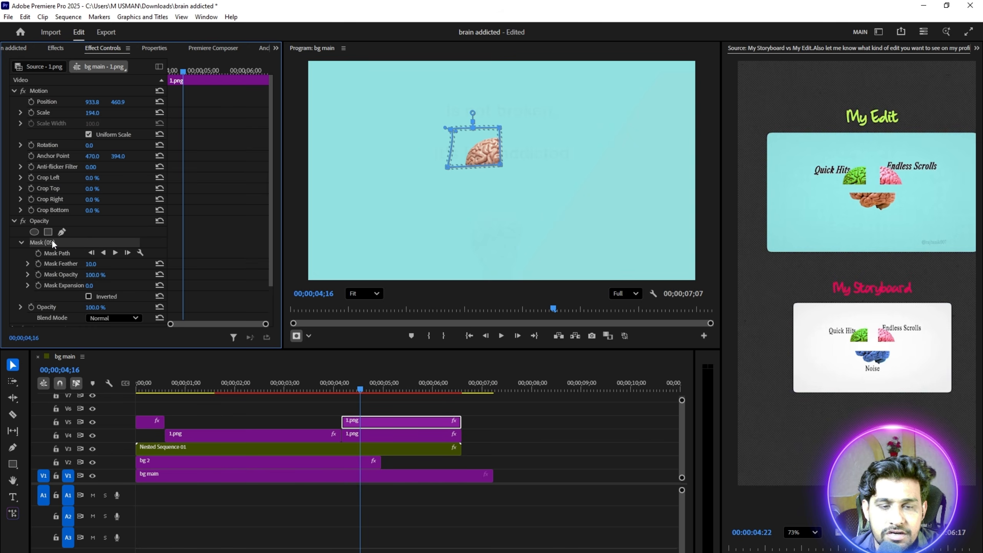
key(Delete)
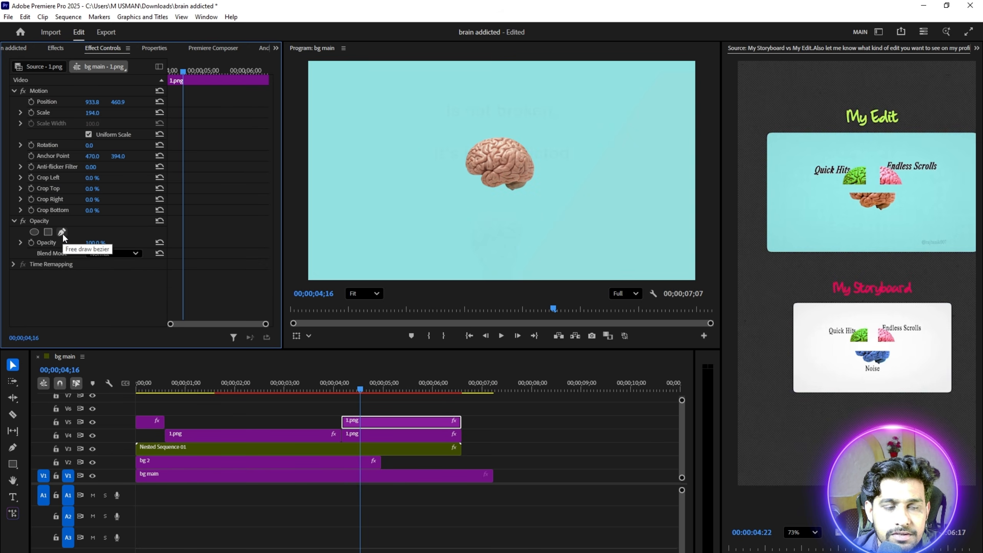
click(62, 233)
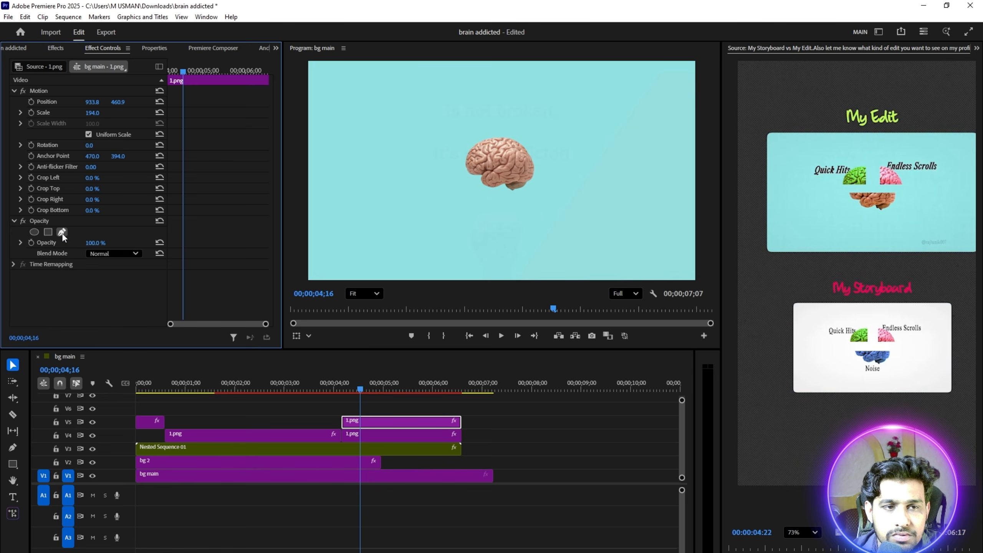
click(498, 128)
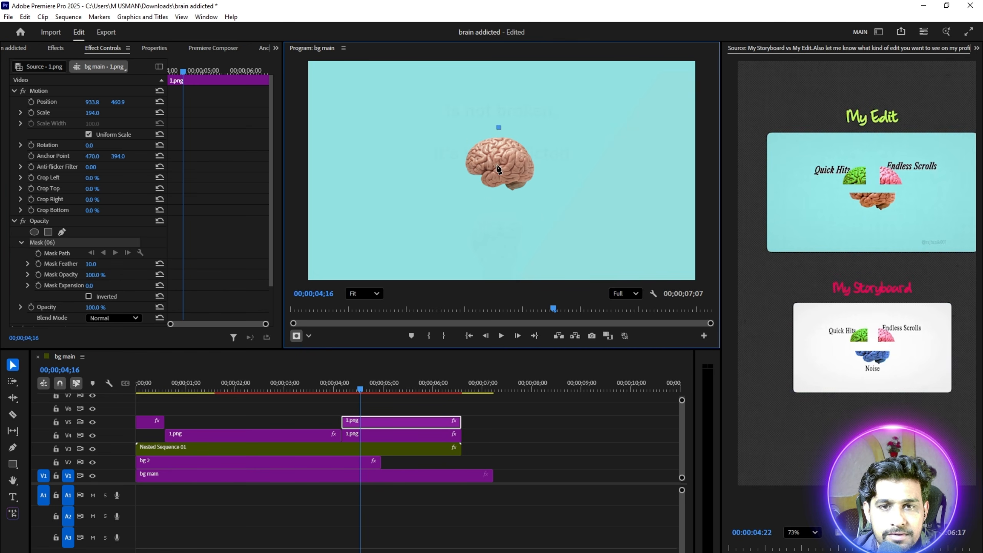
click(500, 165)
click(558, 165)
click(556, 123)
click(498, 127)
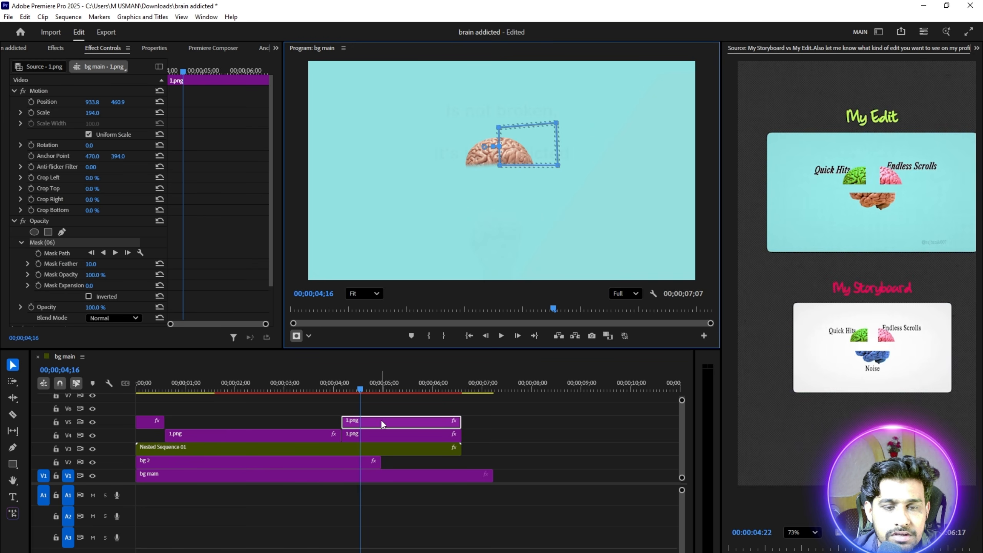
- Duplicate the V5 brain clip onto V6 and replace the copy's mask with a free-form one around the brain's lower half
drag(380, 419, 385, 408)
click(45, 243)
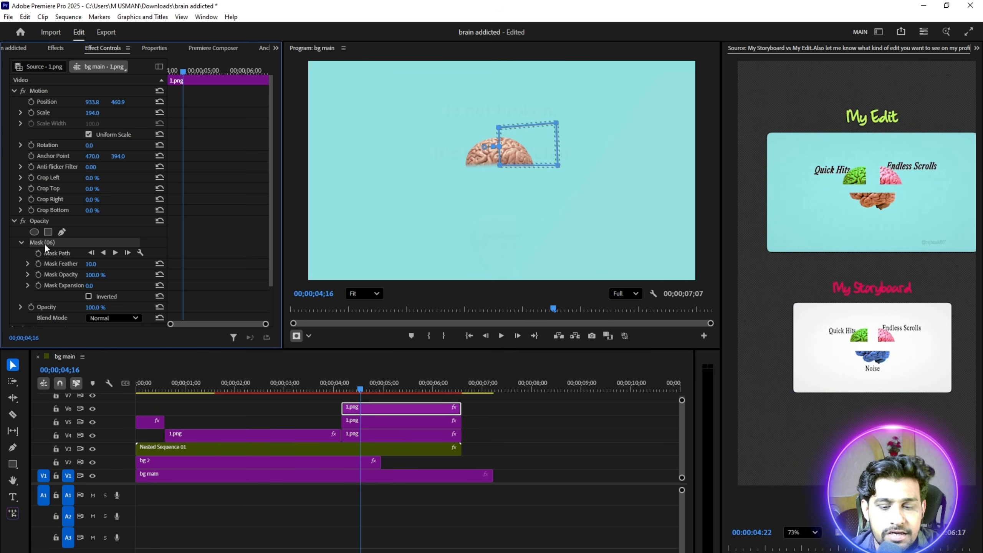
key(Delete)
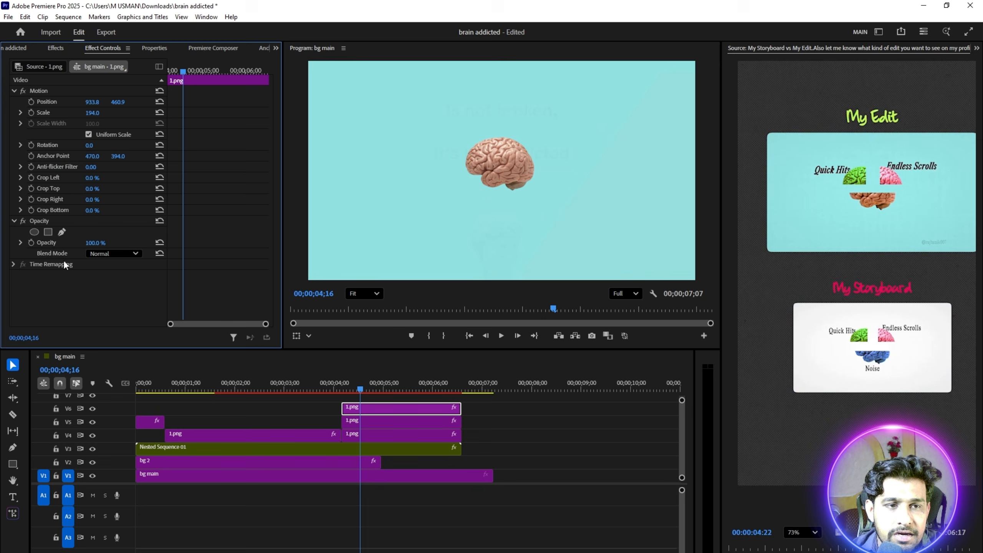
click(61, 232)
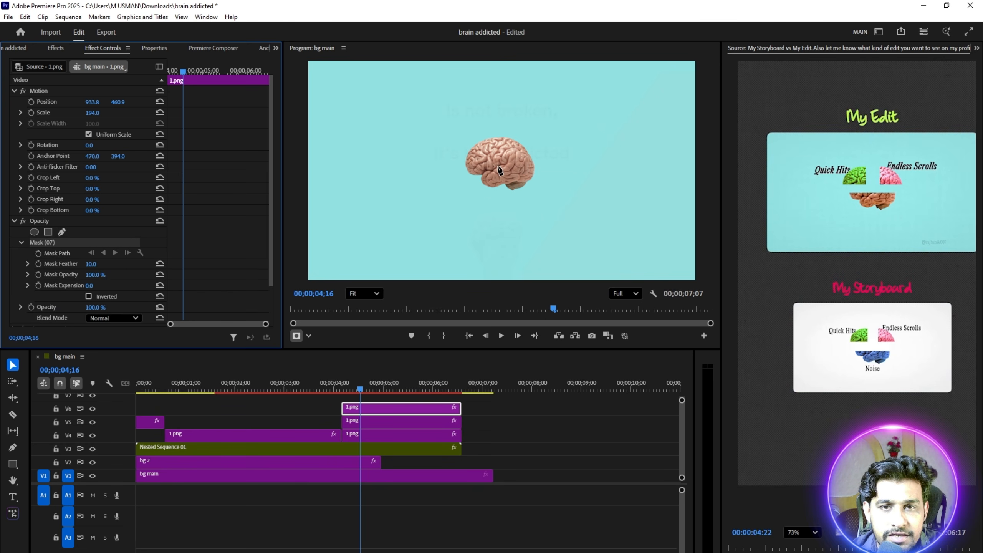
click(452, 167)
click(500, 166)
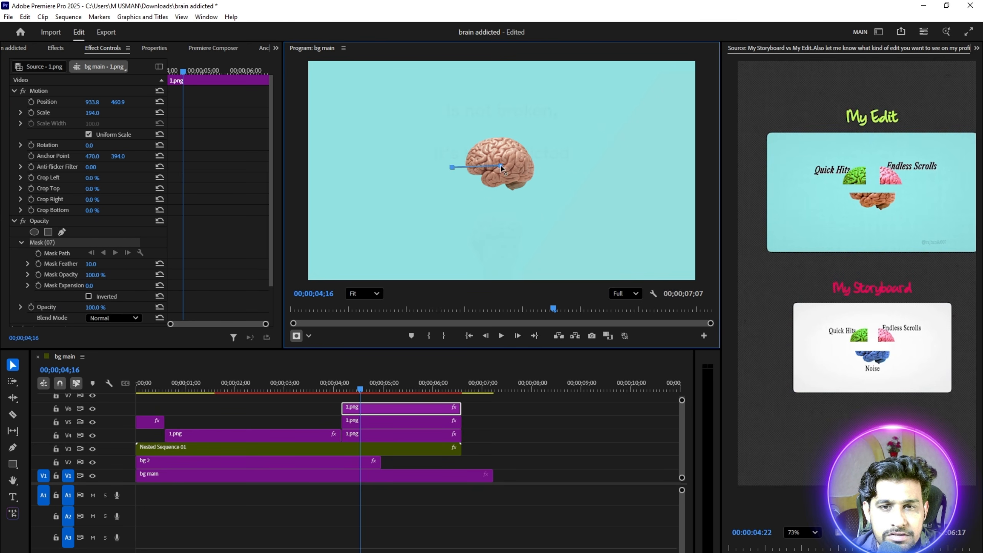
click(561, 165)
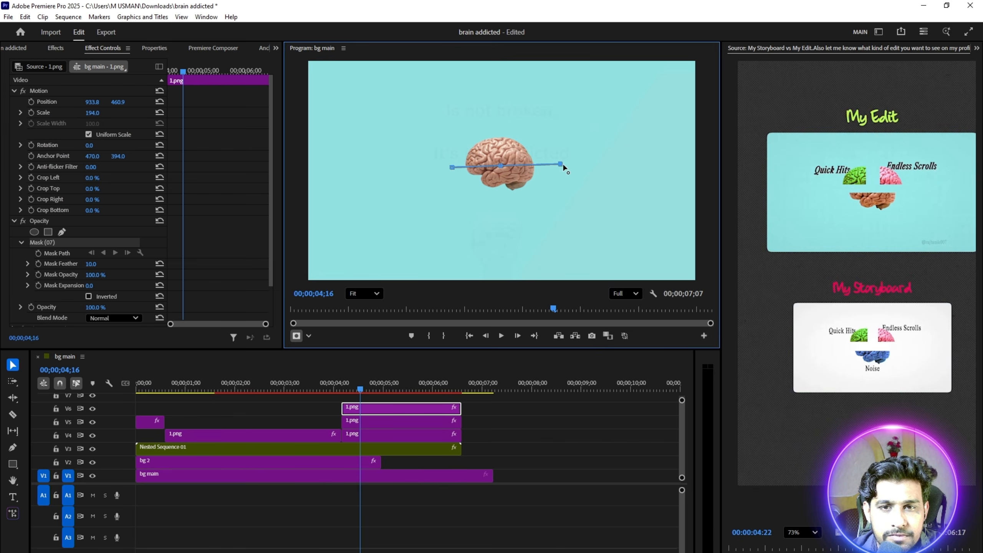
click(557, 208)
click(448, 214)
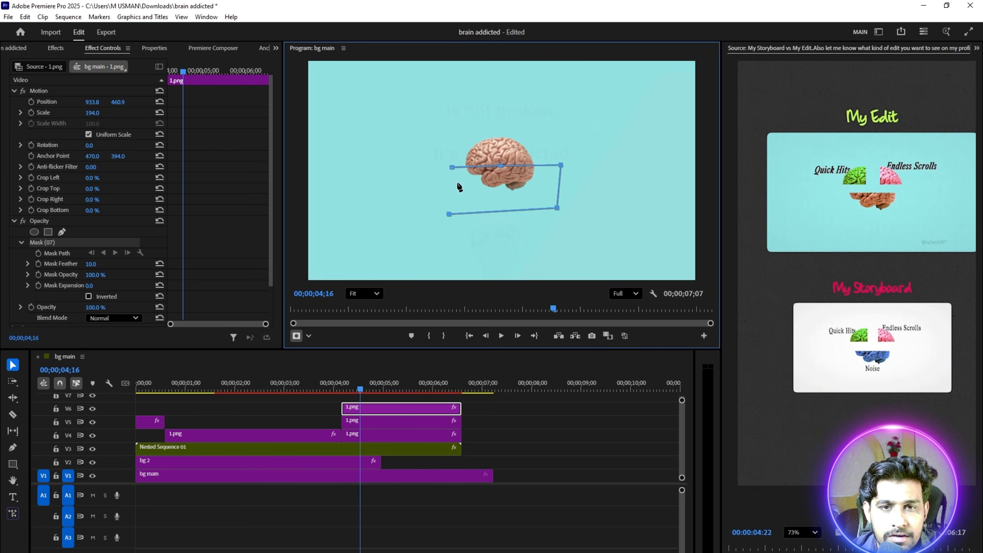
click(451, 168)
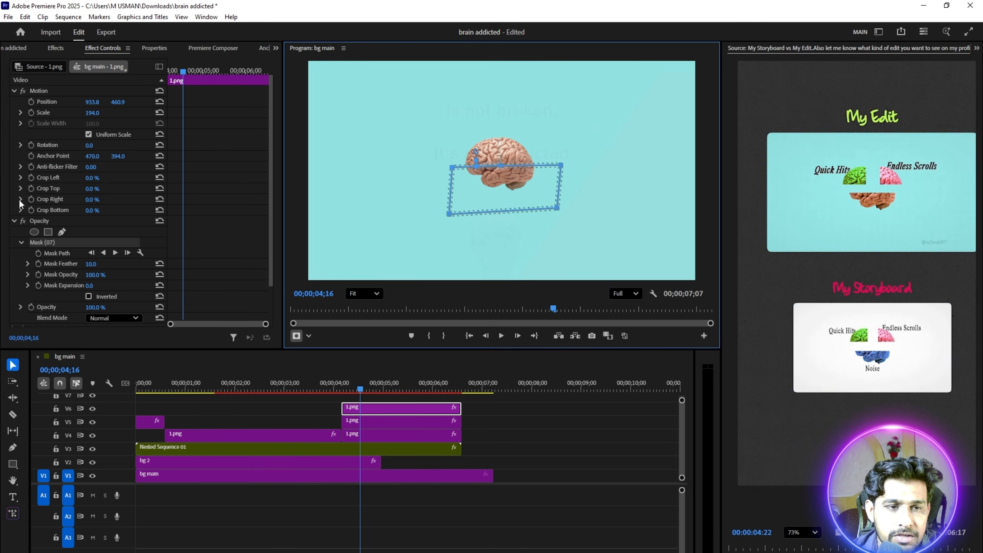
- Hide and show tracks V6, V5 and V4 in turn to check the masked brain pieces
scroll(87, 257, down, 2)
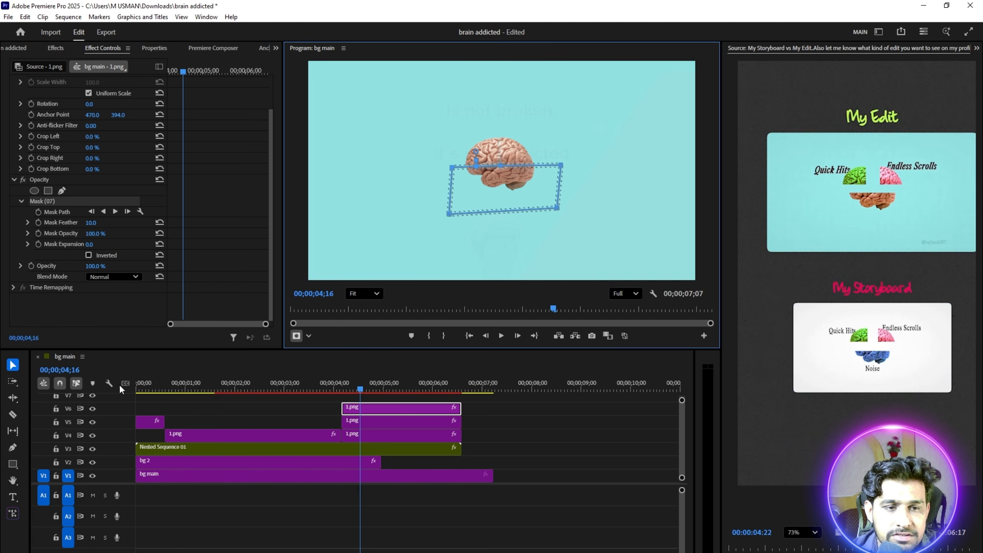
click(92, 409)
click(92, 409)
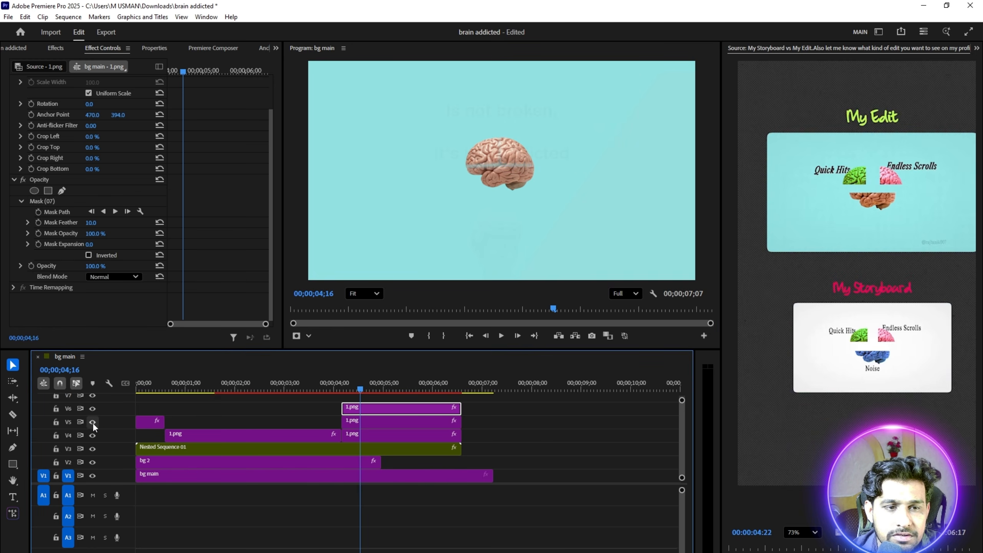
click(93, 422)
click(92, 434)
click(92, 422)
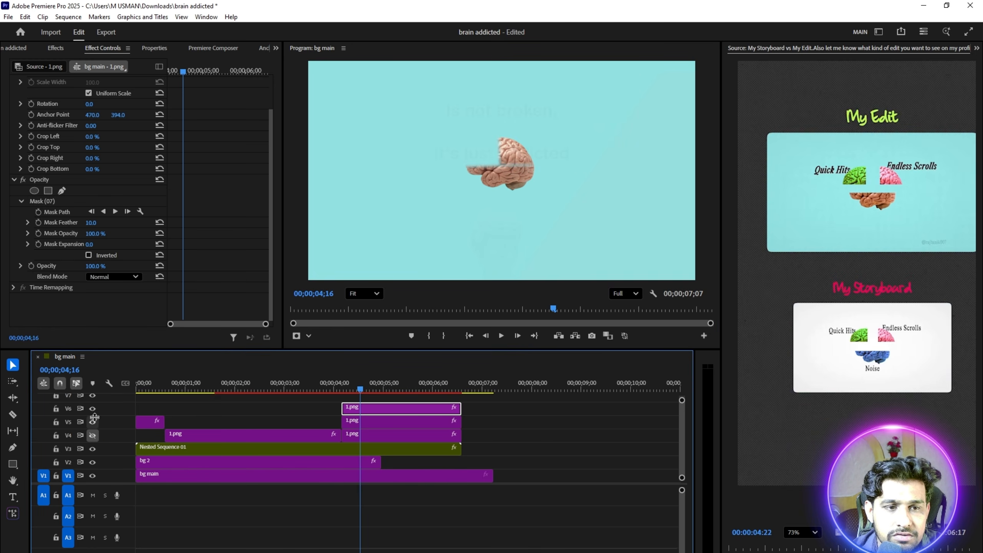
click(92, 434)
- Set the Mask Feather to 0 on the three brain pieces on V6, V5 and V4
drag(91, 223, 66, 222)
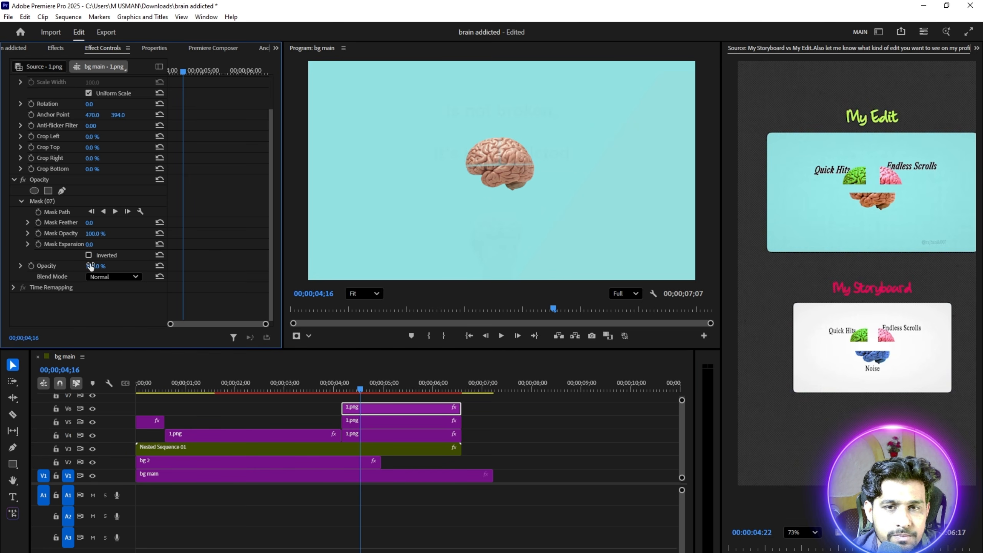
click(366, 419)
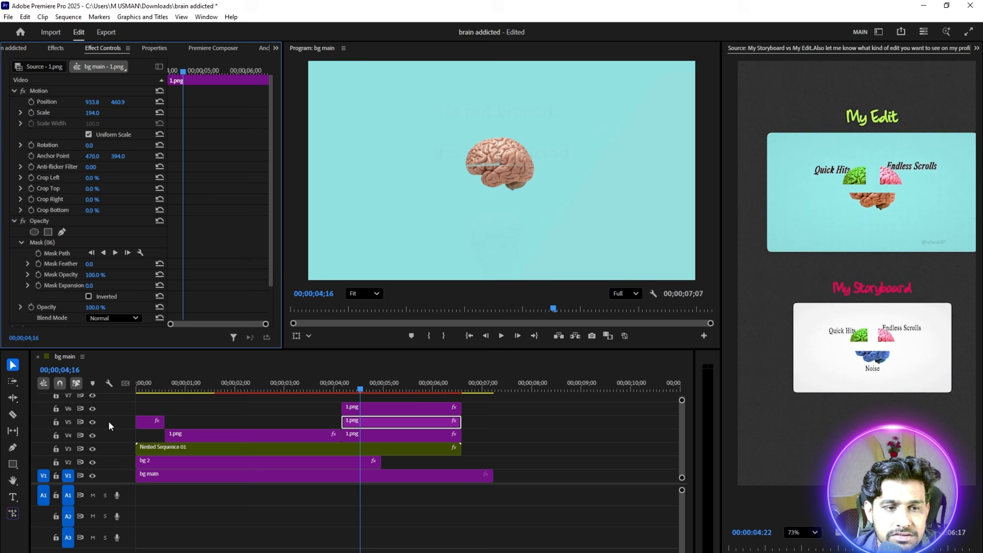
click(360, 434)
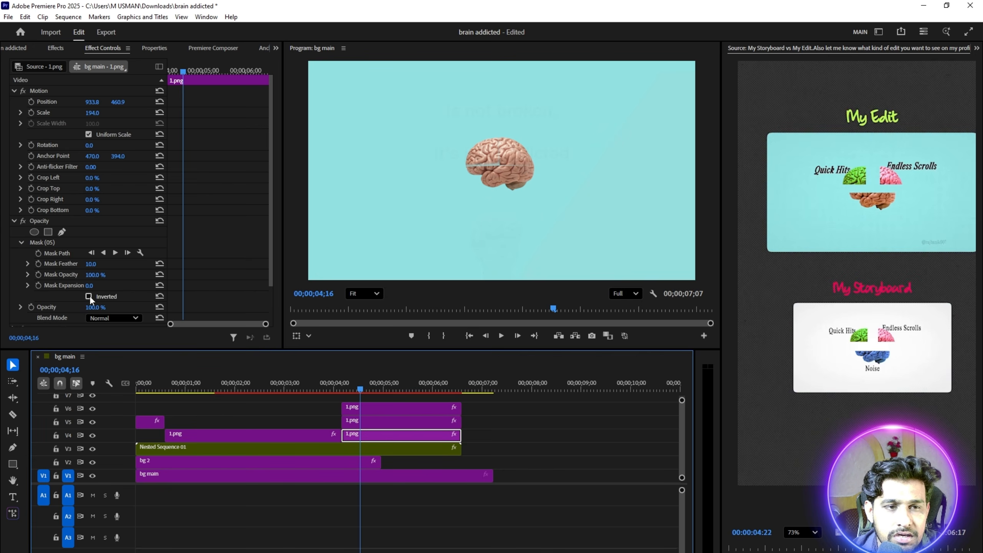
drag(91, 264, 86, 263)
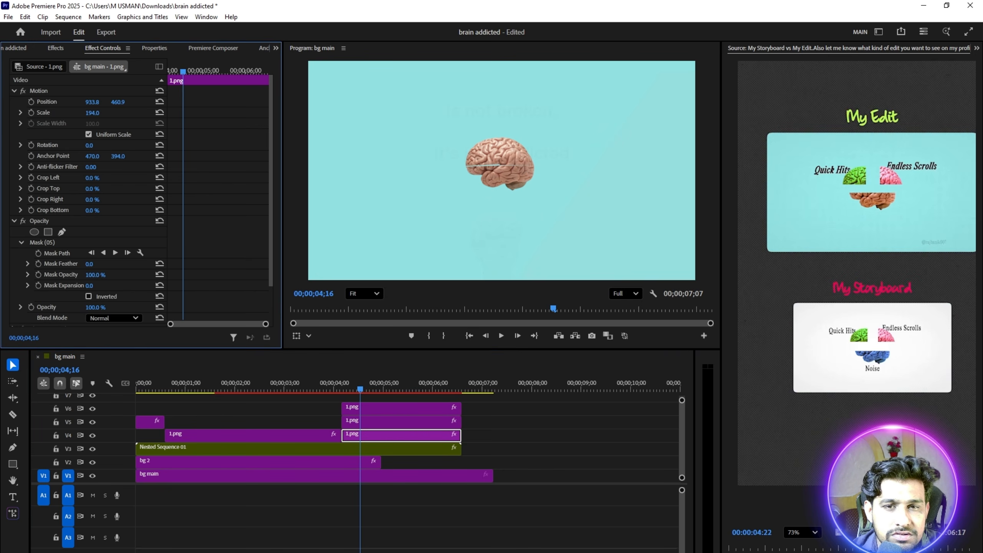
- Set the vertical Position of the upper-right brain piece on V5 to 461.9 to close its gap with the lower half
click(379, 422)
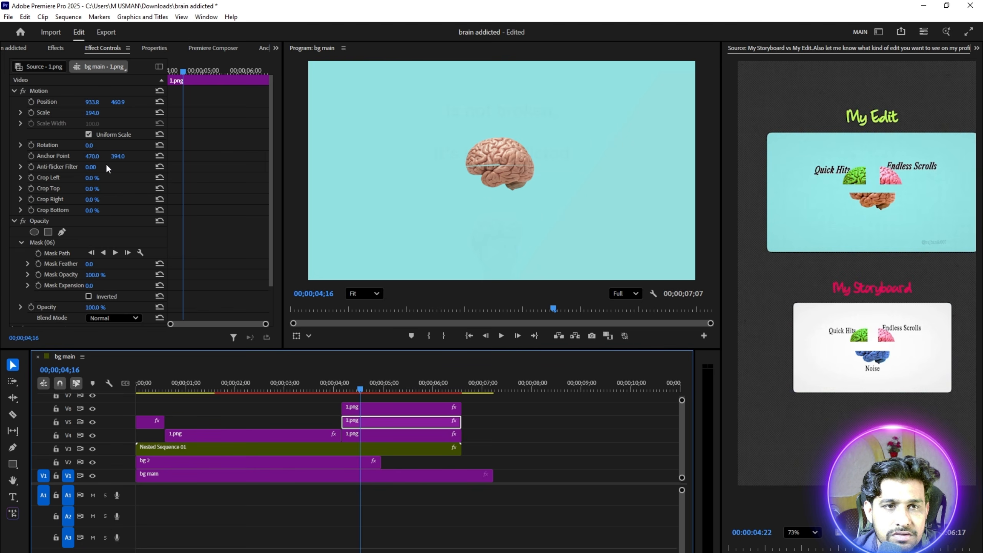
drag(117, 102, 119, 102)
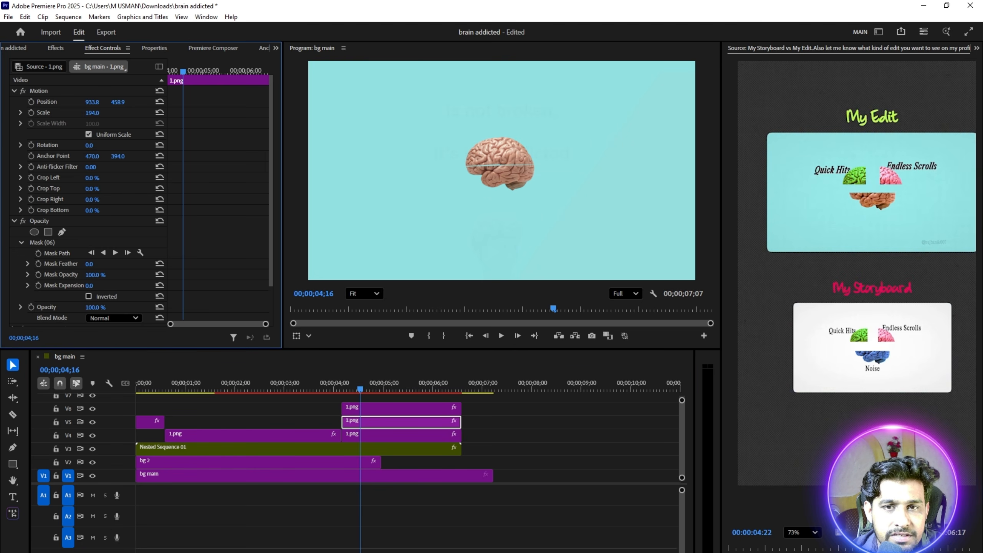
drag(118, 103, 118, 102)
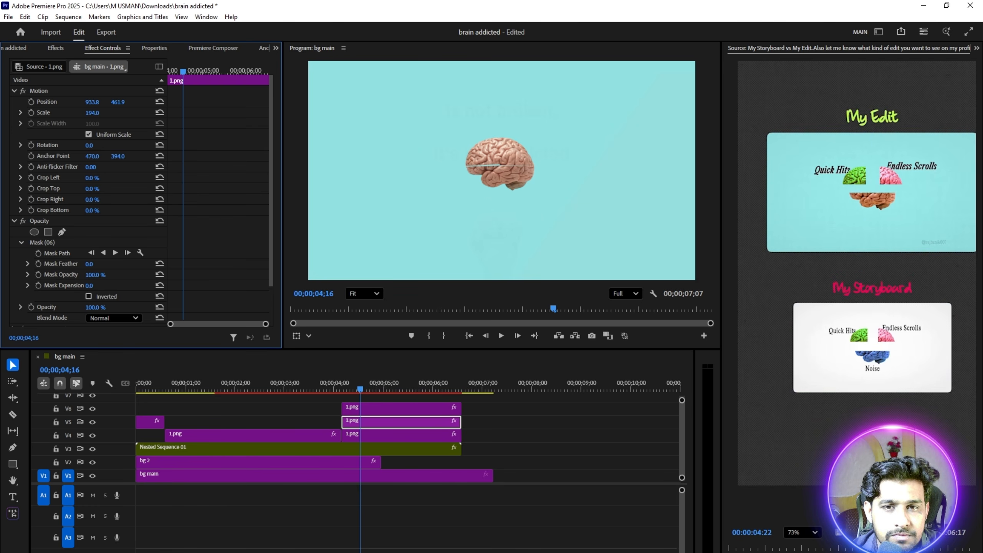
- Set the vertical Position of the upper-left brain piece on V4 to 464.9
click(365, 409)
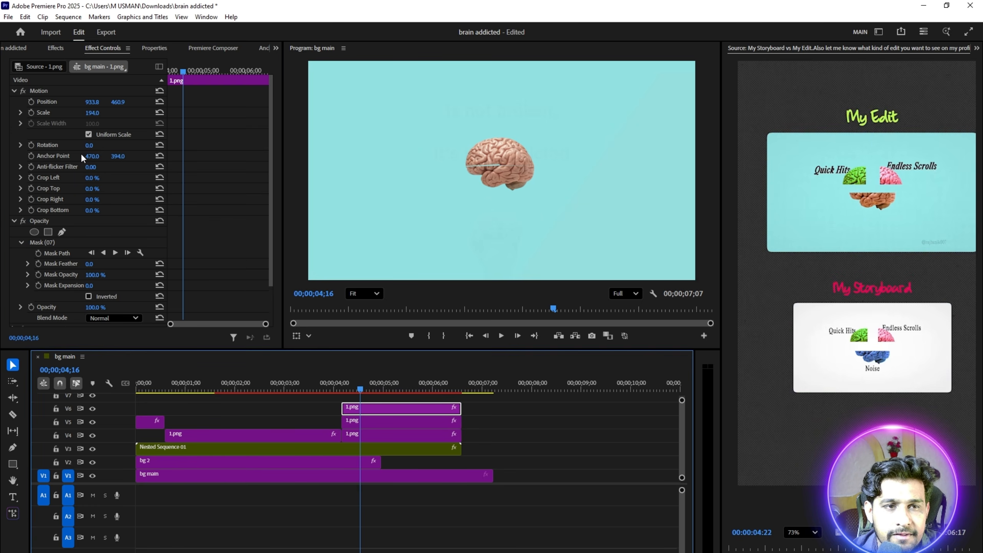
click(369, 434)
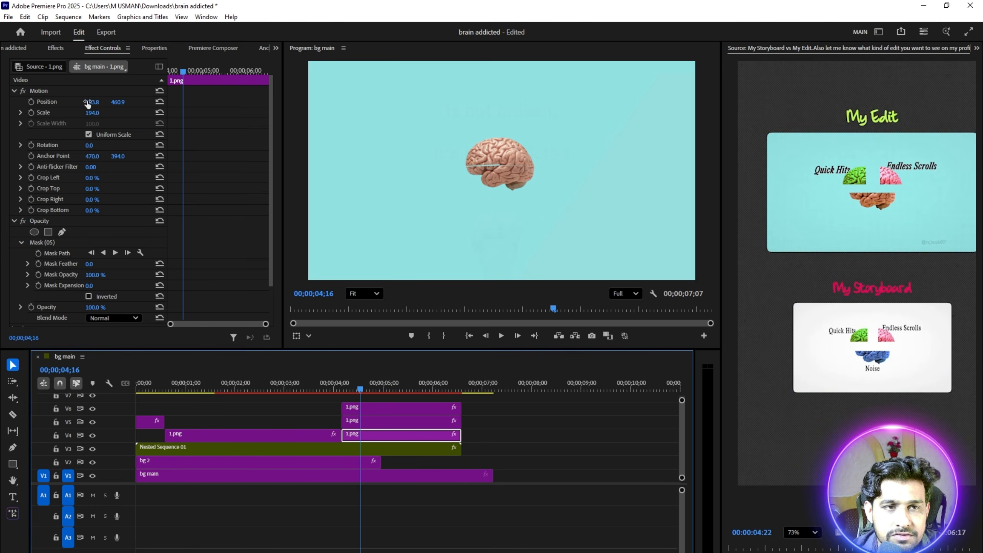
drag(88, 103, 128, 102)
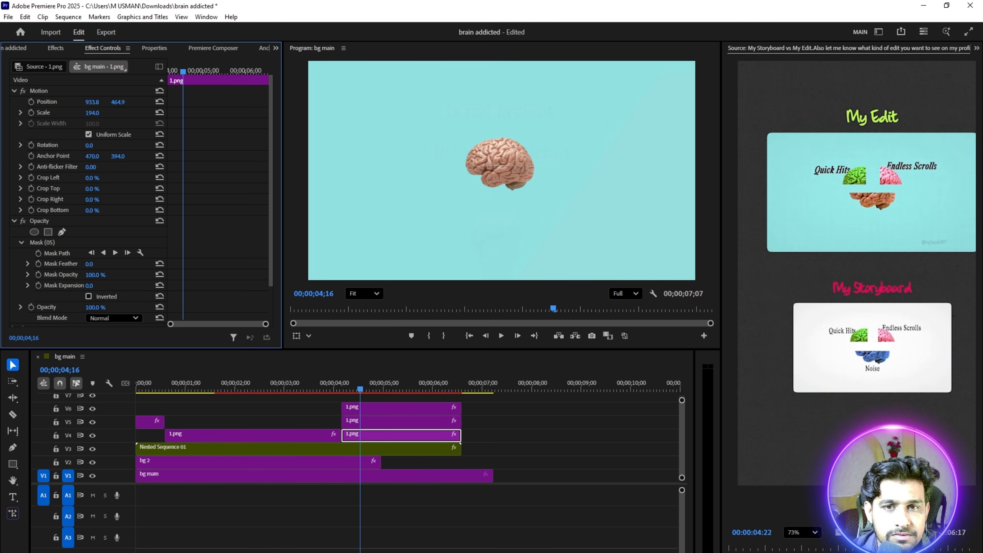
- Animate the Position of the upper-left brain piece from the clip start so it sits up and to the left at 00;00;04;21
click(353, 385)
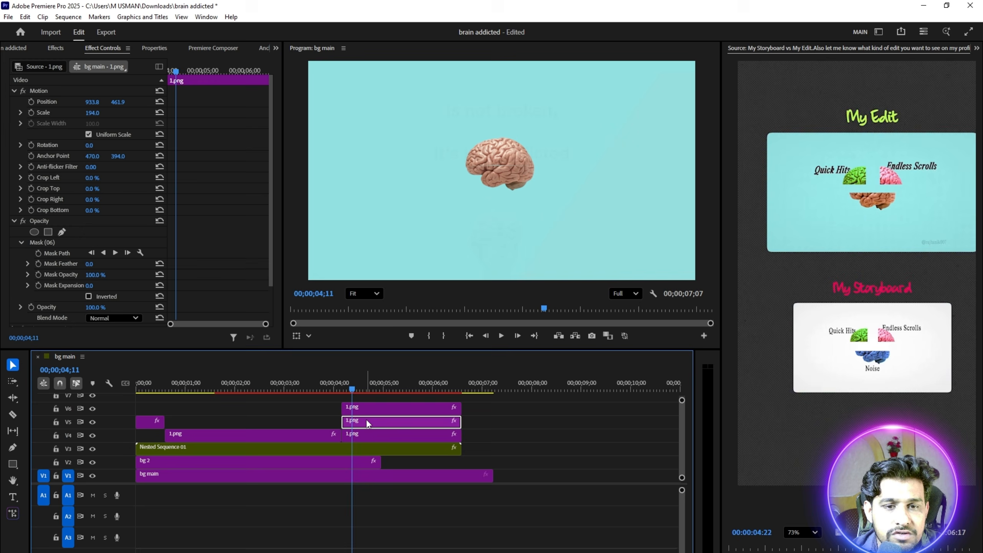
click(32, 102)
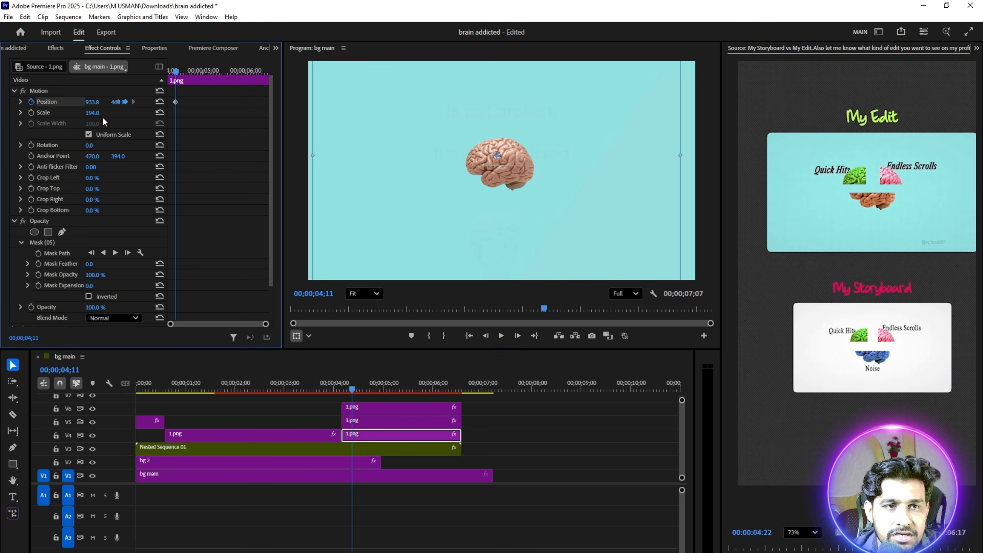
drag(175, 102, 192, 76)
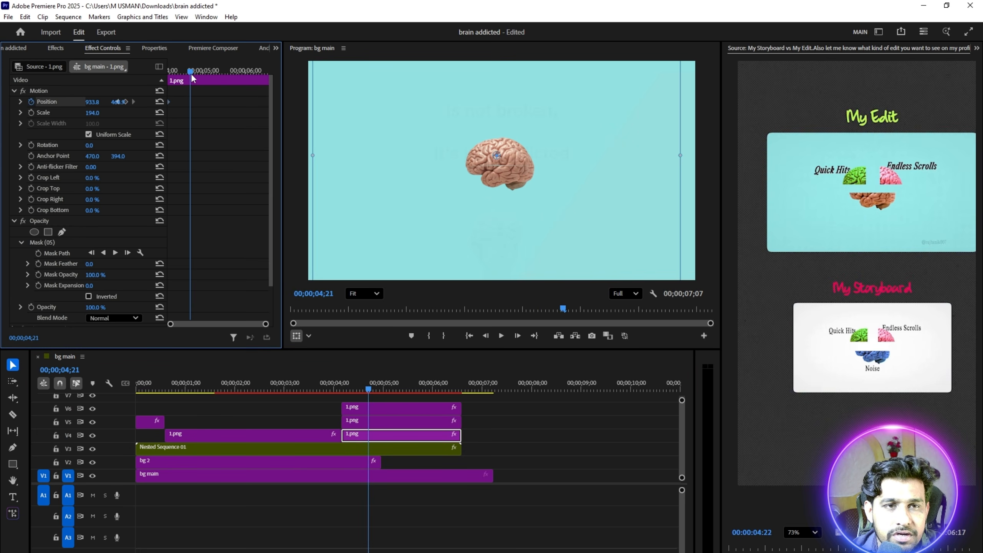
drag(530, 155, 485, 138)
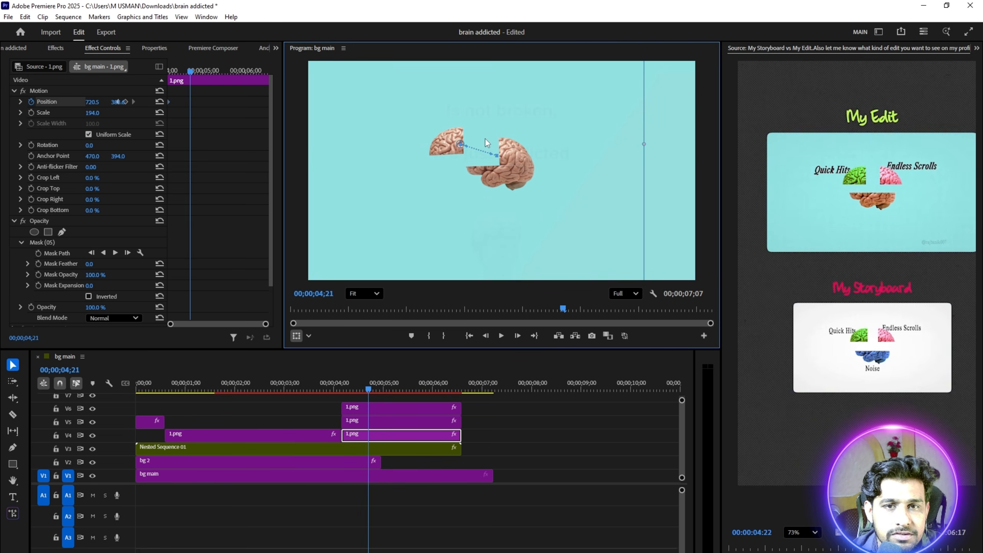
- Animate the Position of the upper-right brain piece on V5 from the clip start so it sits up and to the right at 00;00;04;21
click(370, 417)
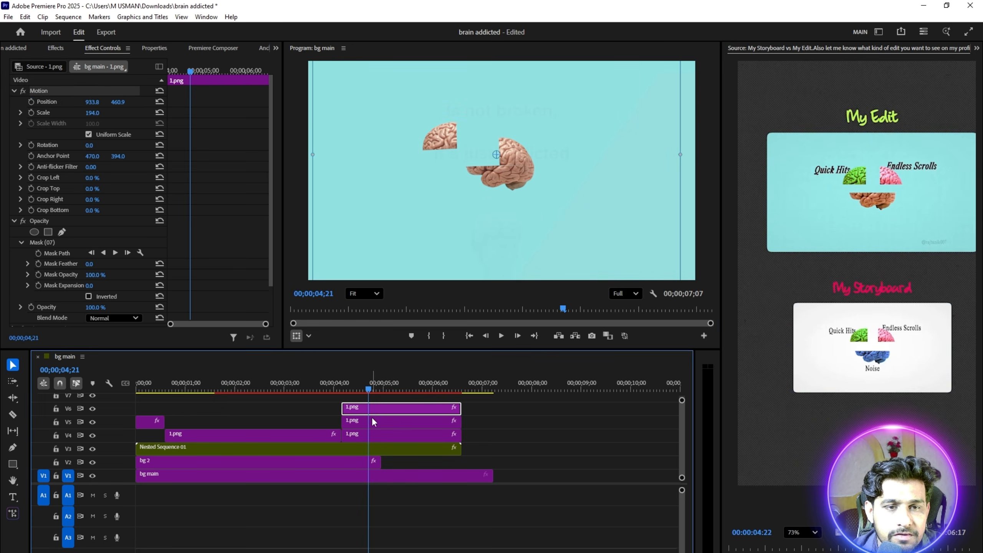
click(32, 101)
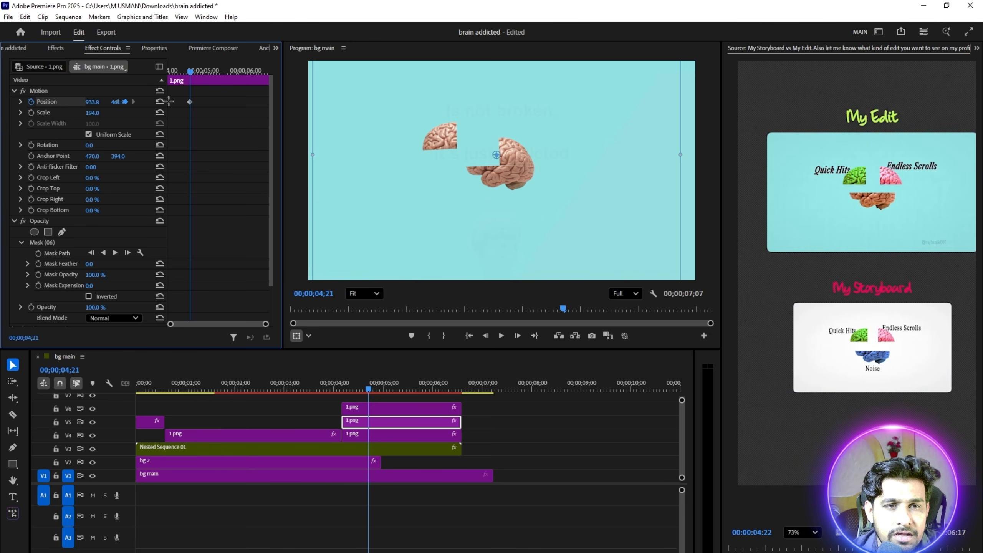
drag(507, 160, 566, 132)
- Try the Difference, Hue and Color blend modes on the upper-right brain piece
scroll(267, 193, down, 4)
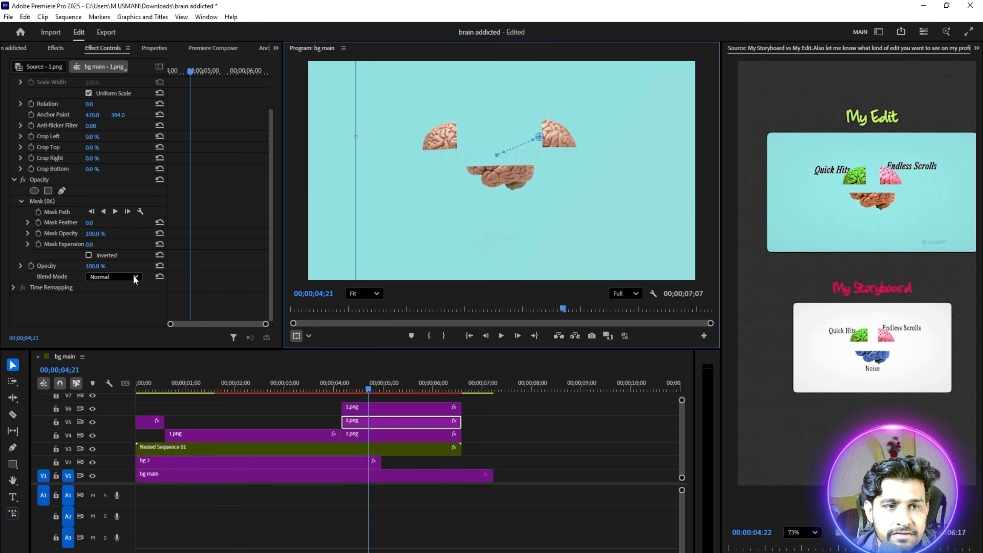
click(110, 286)
click(106, 275)
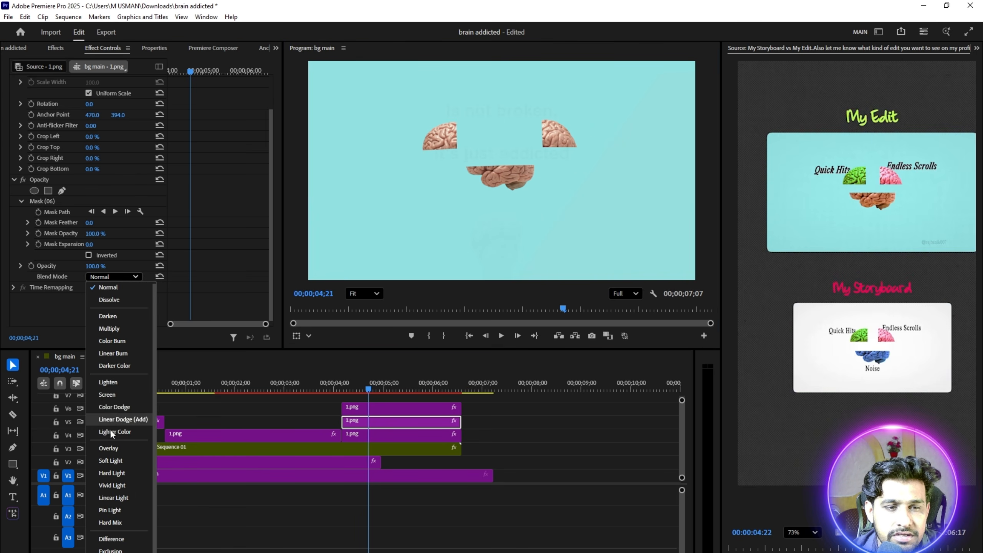
click(117, 543)
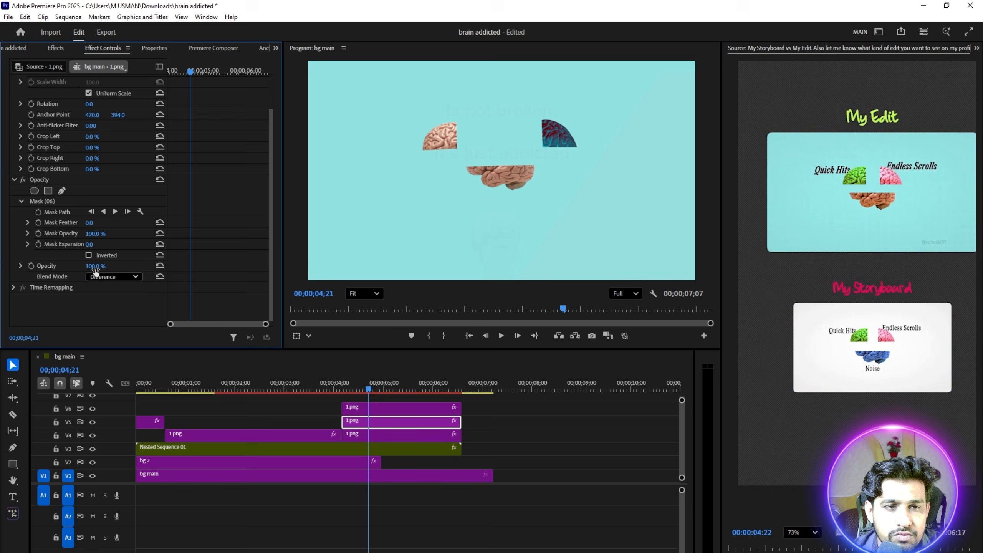
click(105, 277)
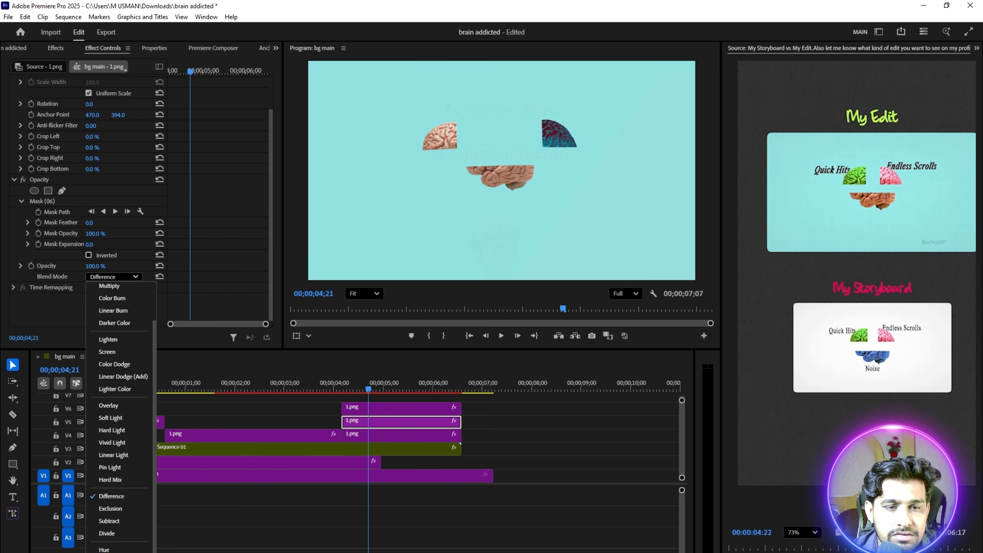
click(108, 552)
click(111, 278)
click(110, 552)
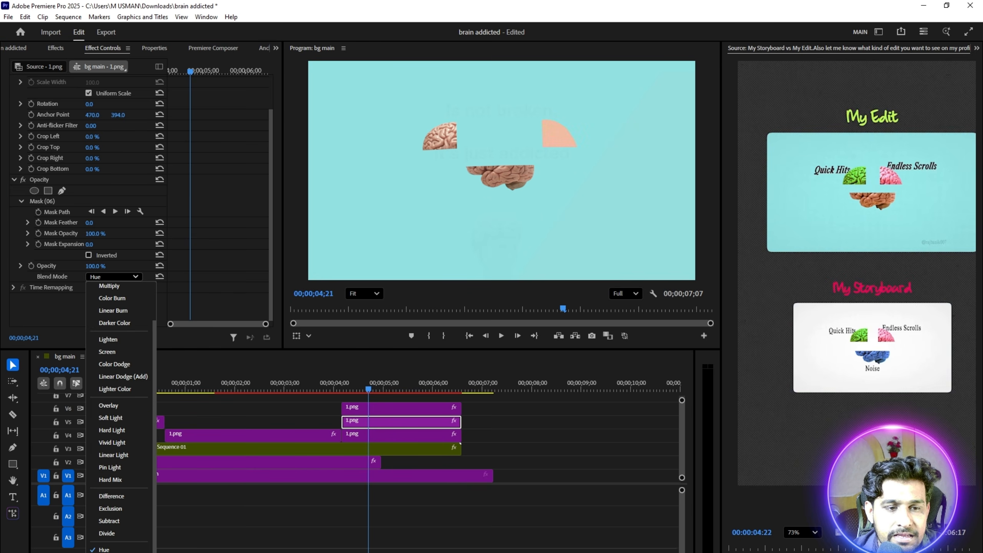
- Try the Subtract, Exclusion and Hard Mix blend modes on the upper-right brain piece
click(112, 277)
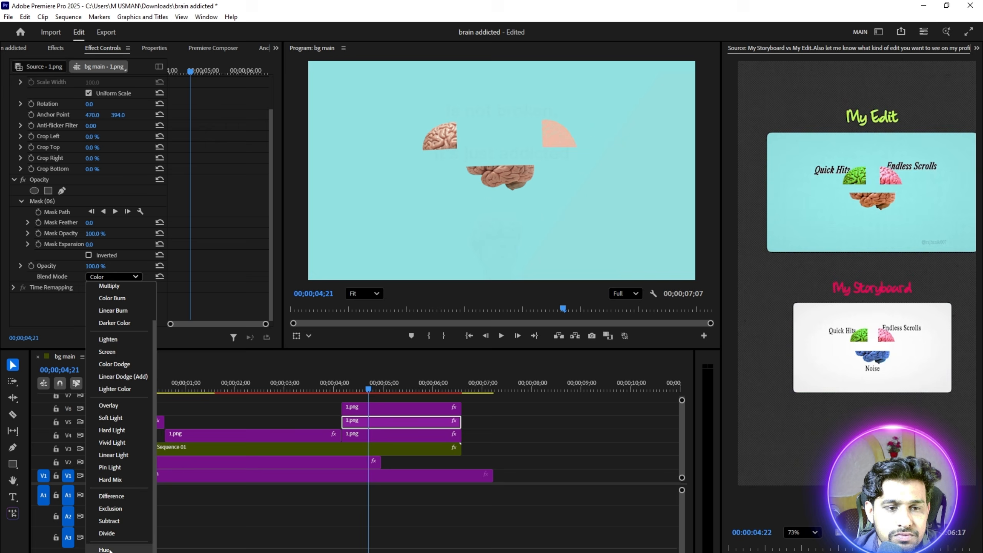
click(113, 521)
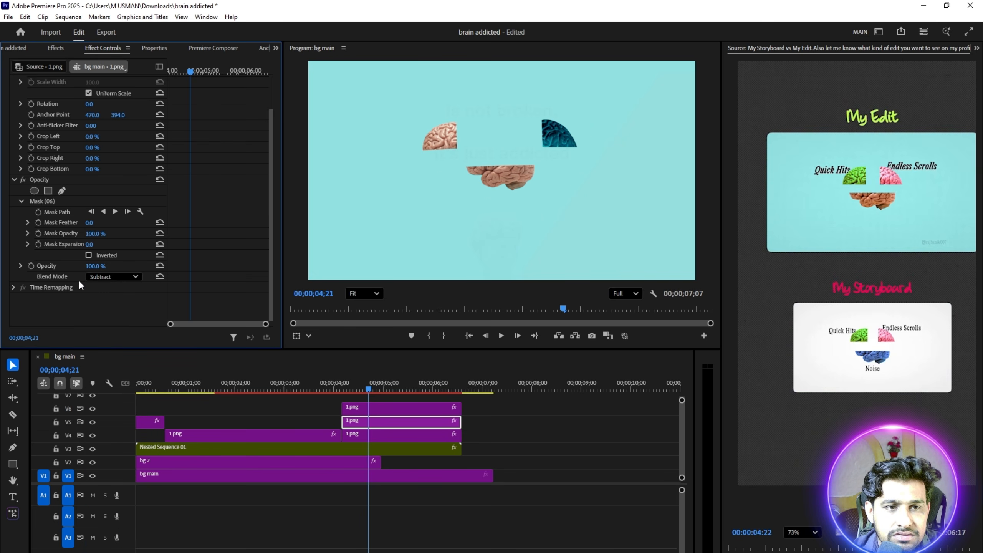
click(101, 277)
click(96, 510)
click(109, 276)
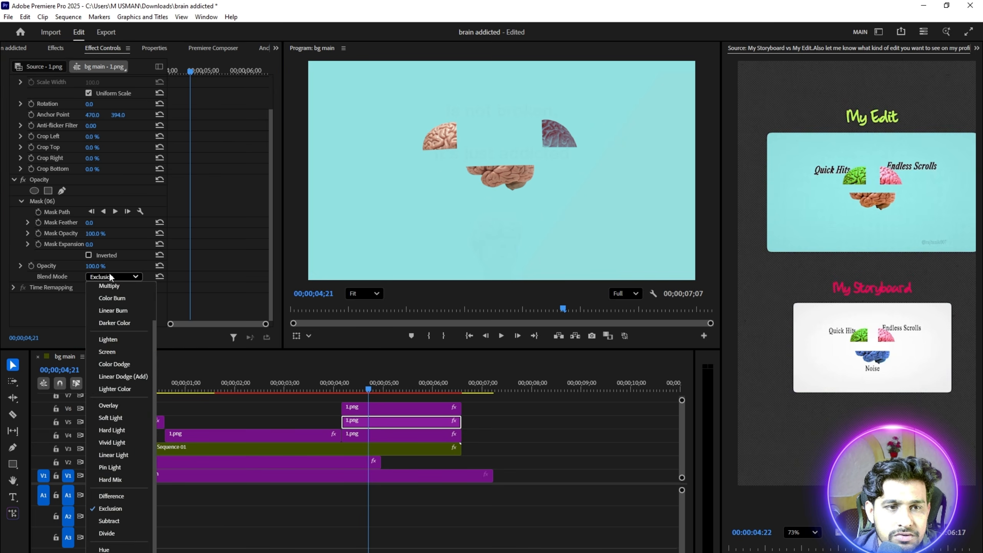
click(113, 481)
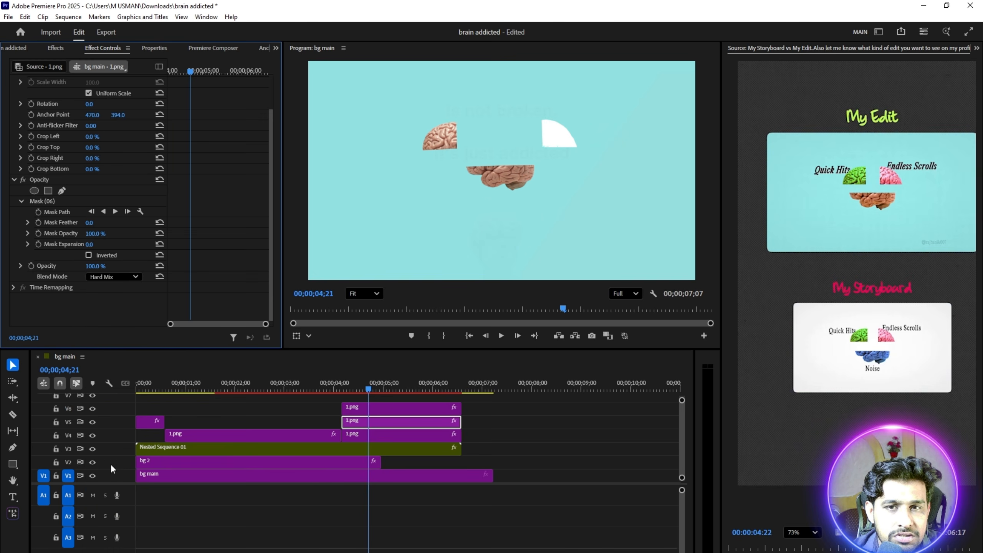
- Try the Multiply, Color Dodge and Color Burn blend modes on the upper-right brain piece
click(106, 277)
click(119, 341)
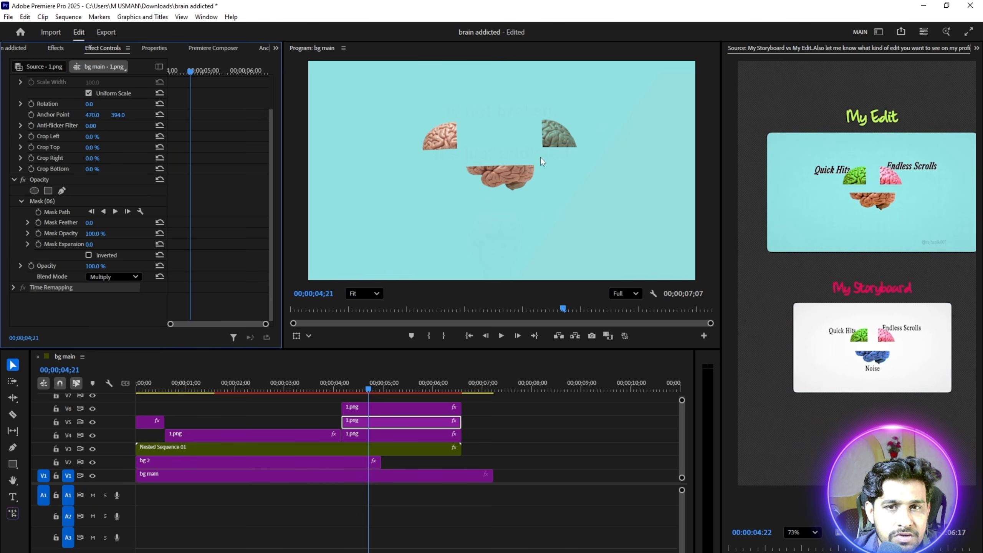
click(110, 276)
click(120, 365)
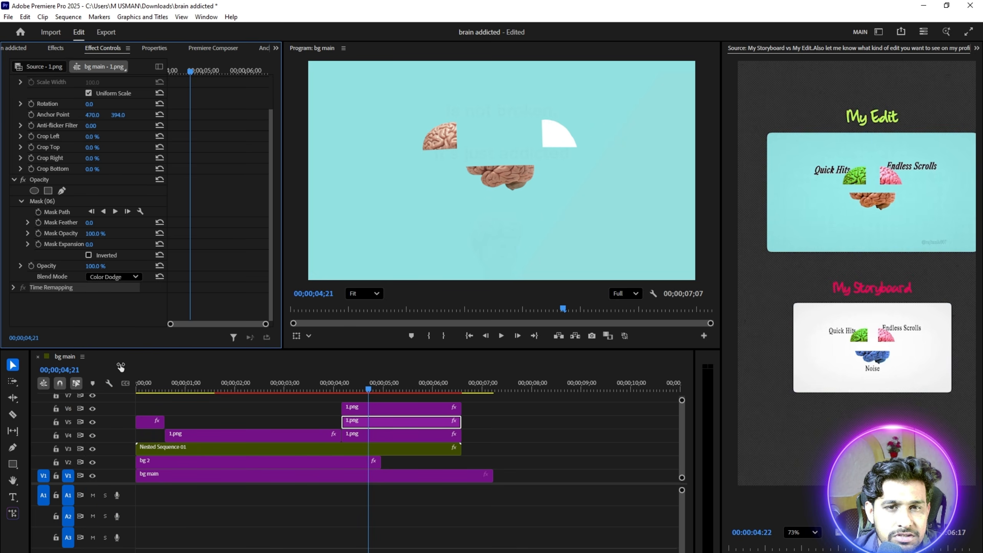
click(108, 277)
click(119, 378)
click(111, 277)
click(121, 321)
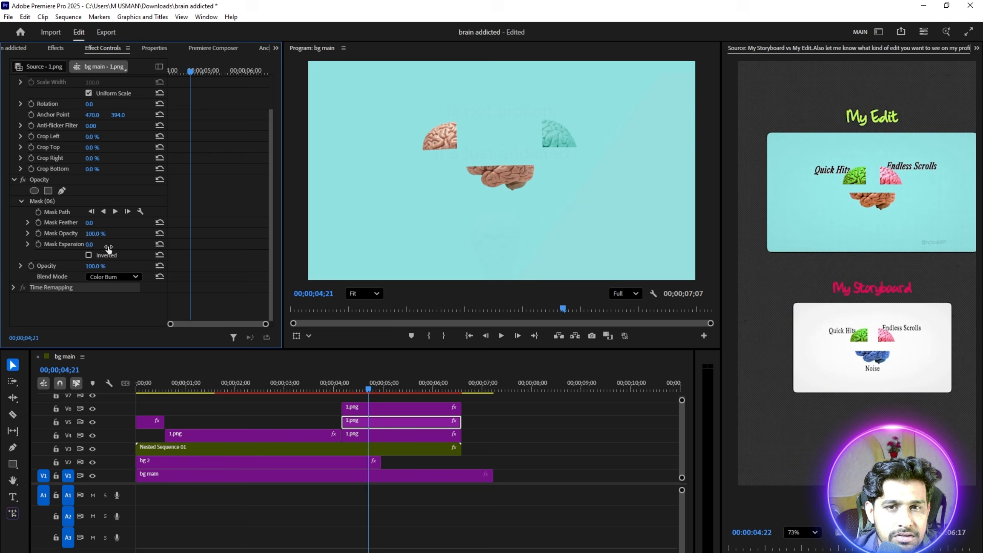
- Set the blend mode of the upper-right brain piece on V5 to Subtract
click(113, 276)
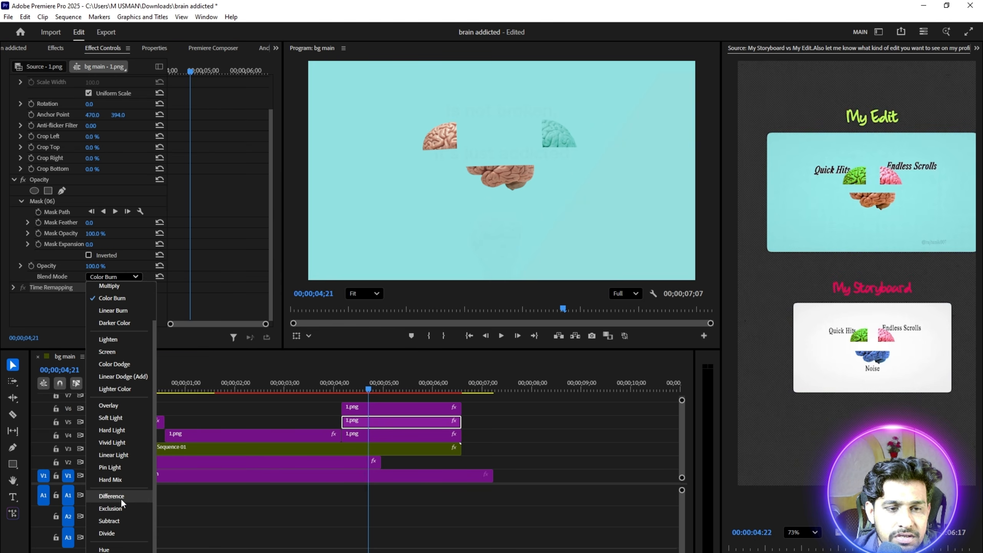
click(123, 517)
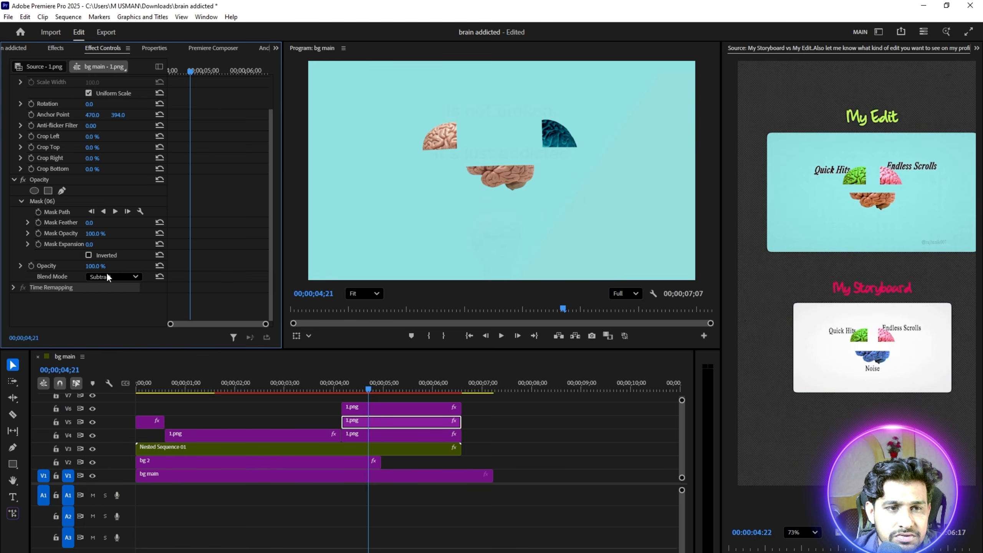
- Set the blend mode of the upper-left brain piece on V4 to Luminosity
click(402, 436)
scroll(117, 270, down, 2)
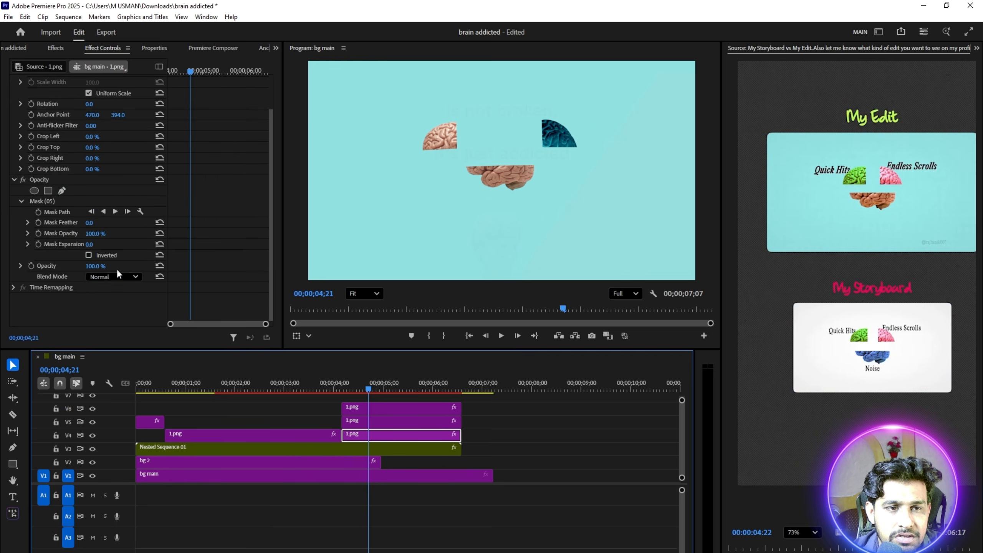
click(112, 277)
click(81, 464)
scroll(82, 458, down, 3)
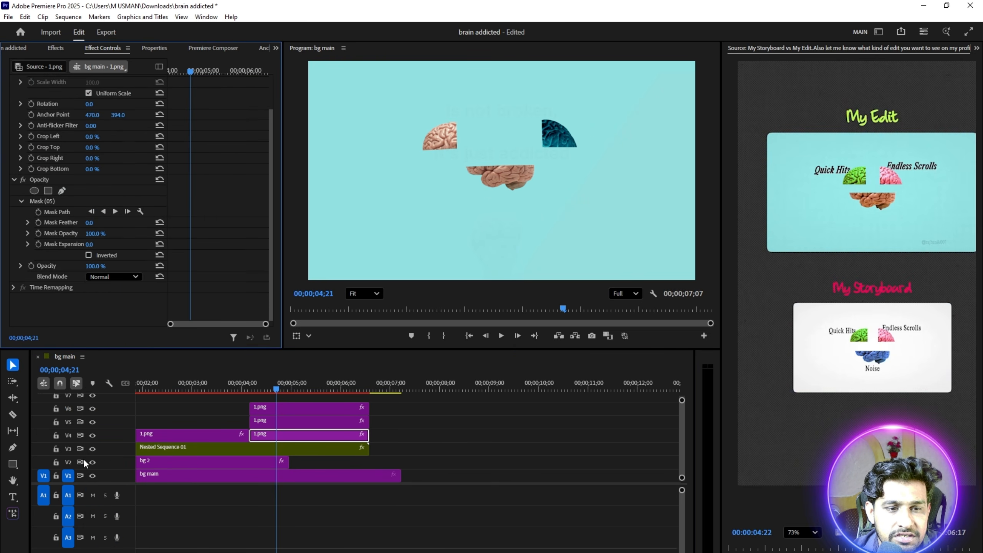
click(126, 278)
click(131, 551)
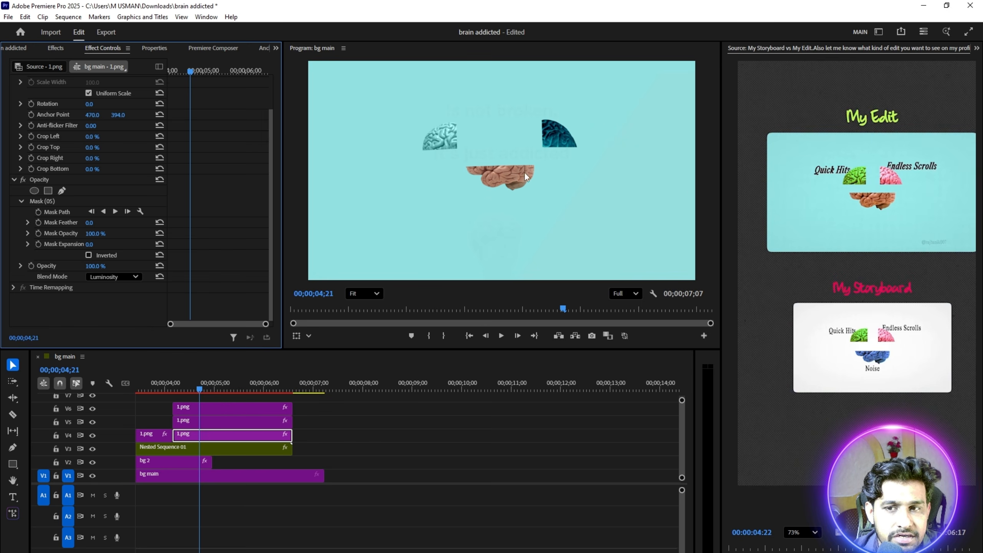
- Copy the "it's just addicted" text clip from Nested Sequence 01 onto V7 of bg main, starting with the brain pieces
drag(196, 388, 58, 410)
double_click(185, 451)
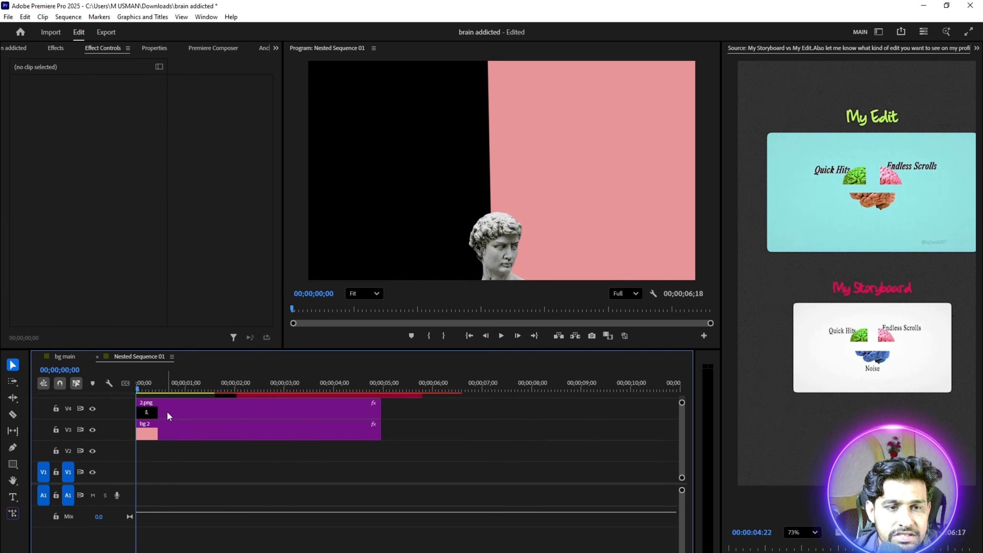
drag(683, 428, 683, 420)
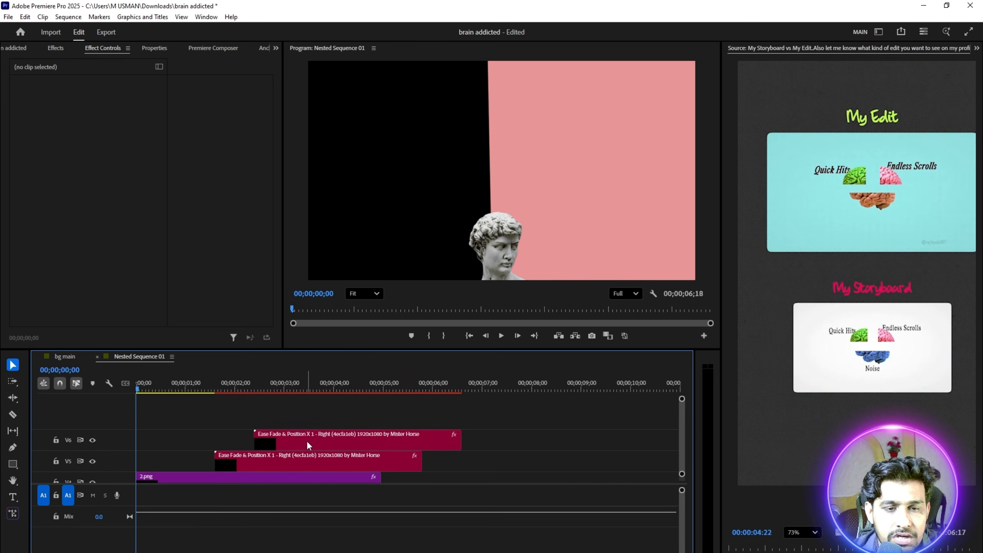
click(309, 442)
drag(324, 442, 50, 369)
click(61, 356)
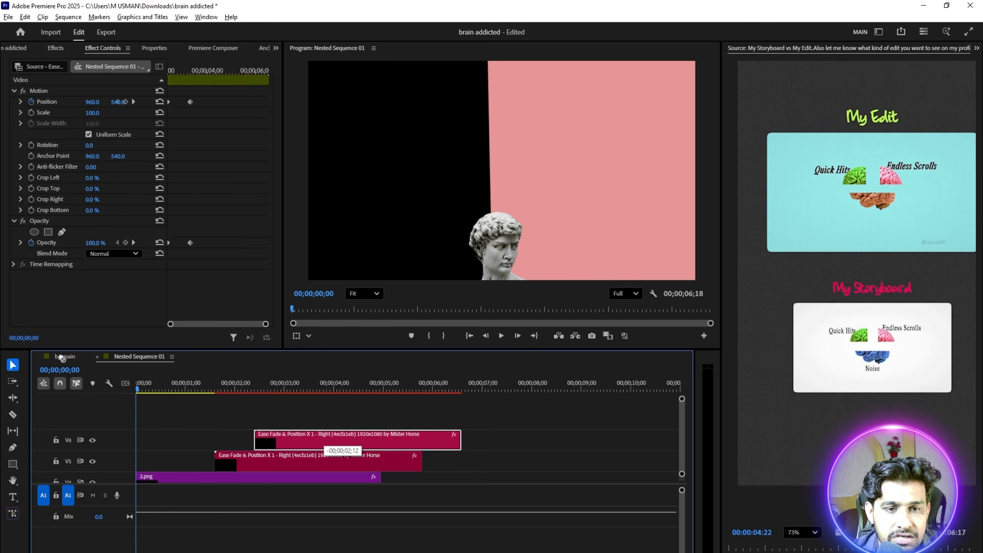
mouse_move(380, 394)
mouse_down()
mouse_move(417, 404)
mouse_move(367, 381)
mouse_up()
click(387, 381)
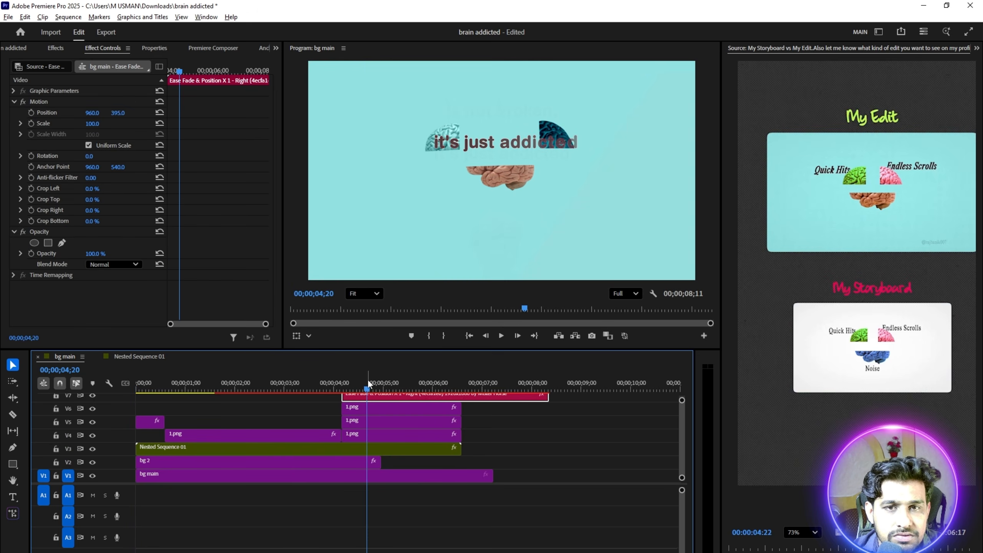
- Move the copied text to the left side of the frame, at about Position 368.3, 336.6
click(490, 145)
drag(466, 191, 375, 181)
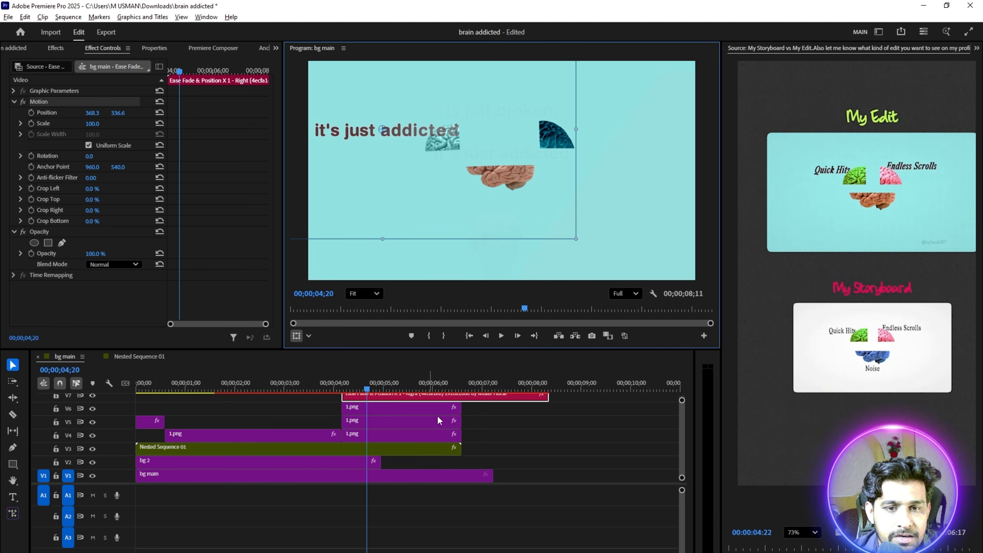
- Place the text clip on V4 beneath the brain pieces and shift the text to about Position 388.6, 339.1
drag(682, 401, 719, 308)
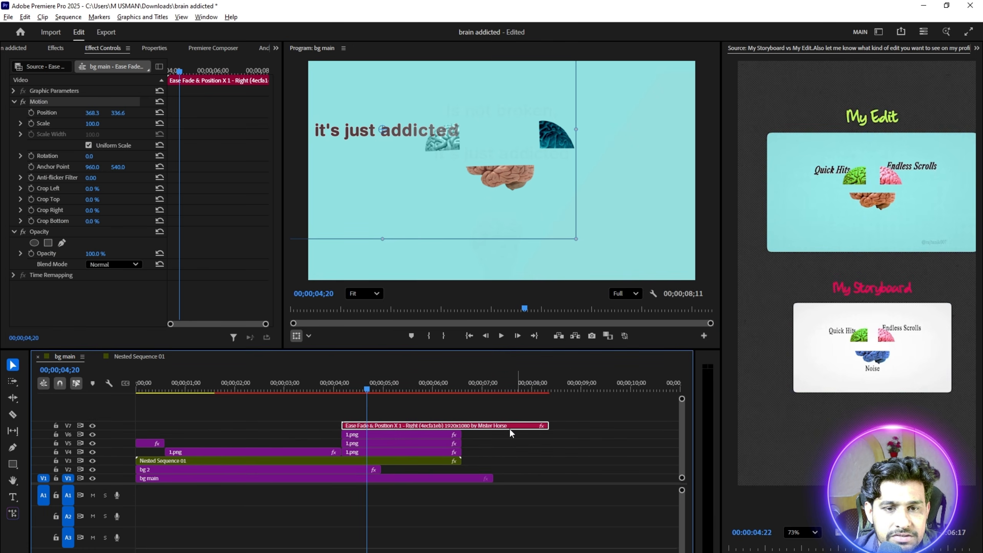
drag(462, 427, 422, 452)
key(ctrl+z)
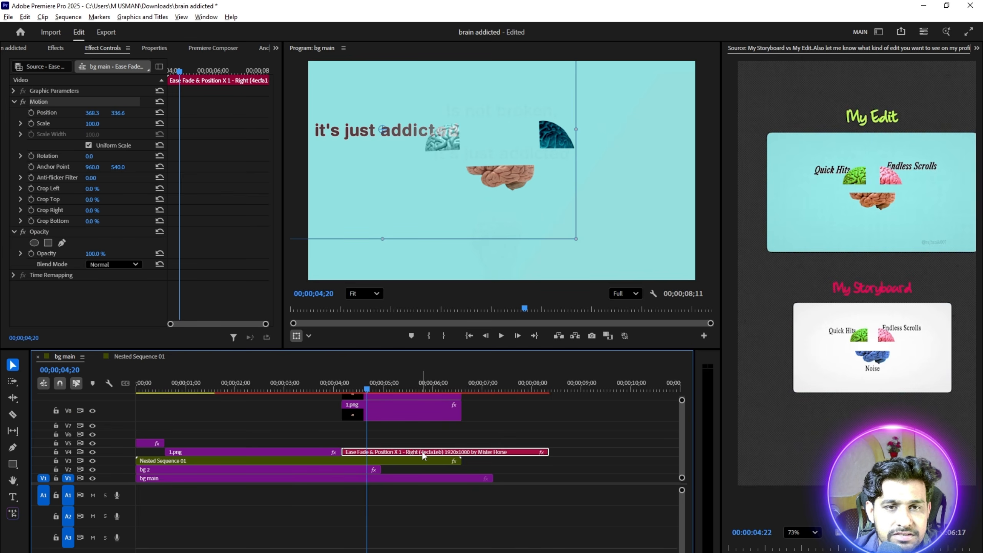
click(396, 189)
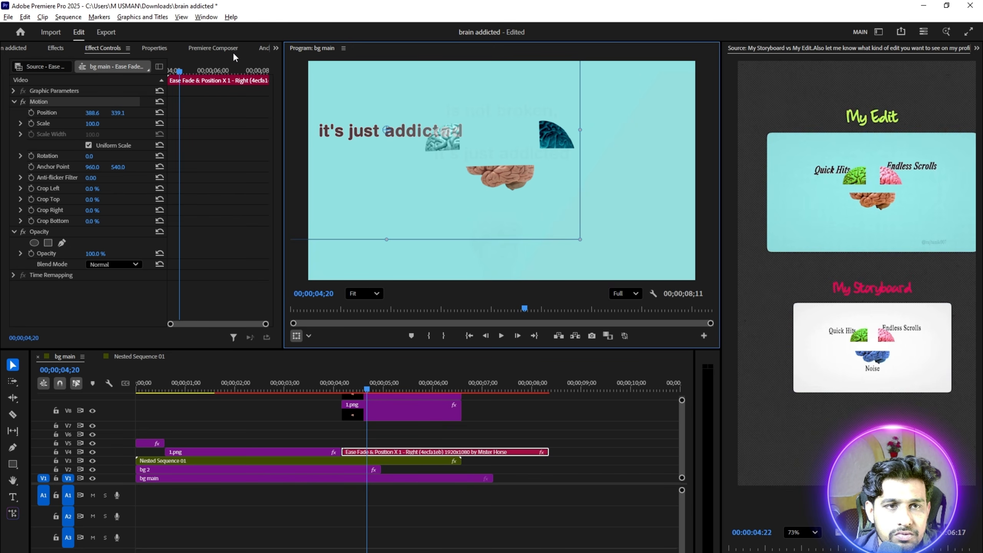
- Apply italic styling to the "it's just addicted" text
click(171, 45)
scroll(91, 212, down, 4)
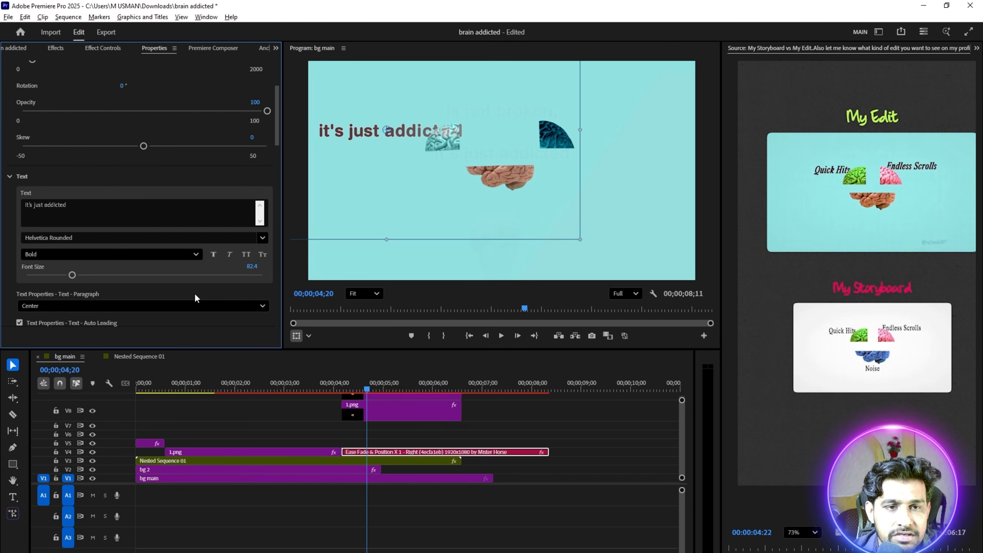
click(229, 255)
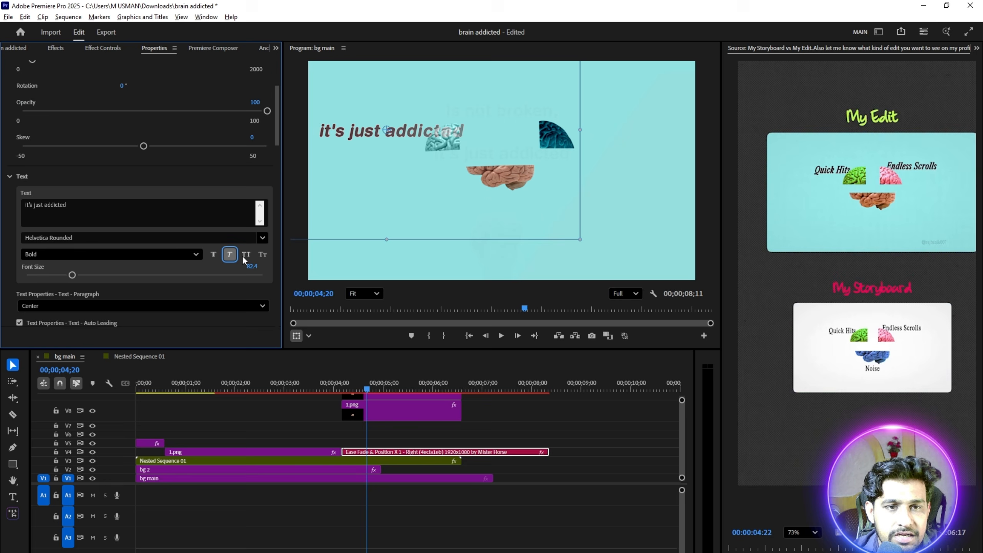